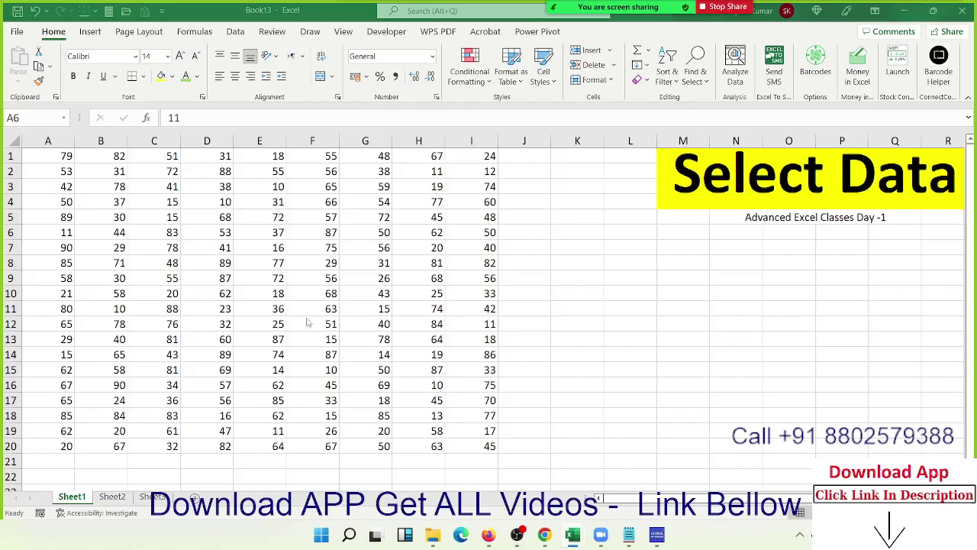
- Select A1:I20 by hand several times, dragging or clicking from A1 to I20
{"action": "left_click", "coordinate": [236, 215]}
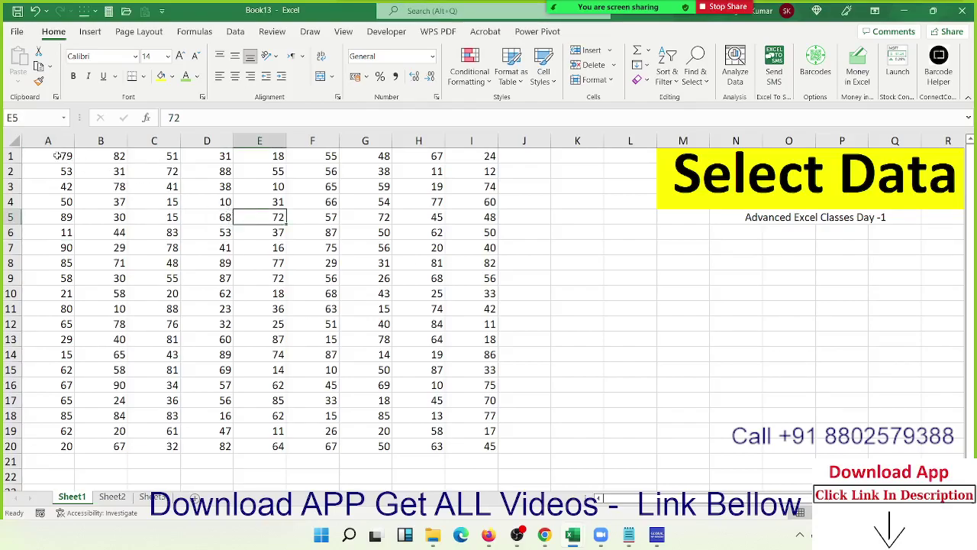
{"action": "left_click_drag", "start_coordinate": [53, 157], "coordinate": [446, 466]}
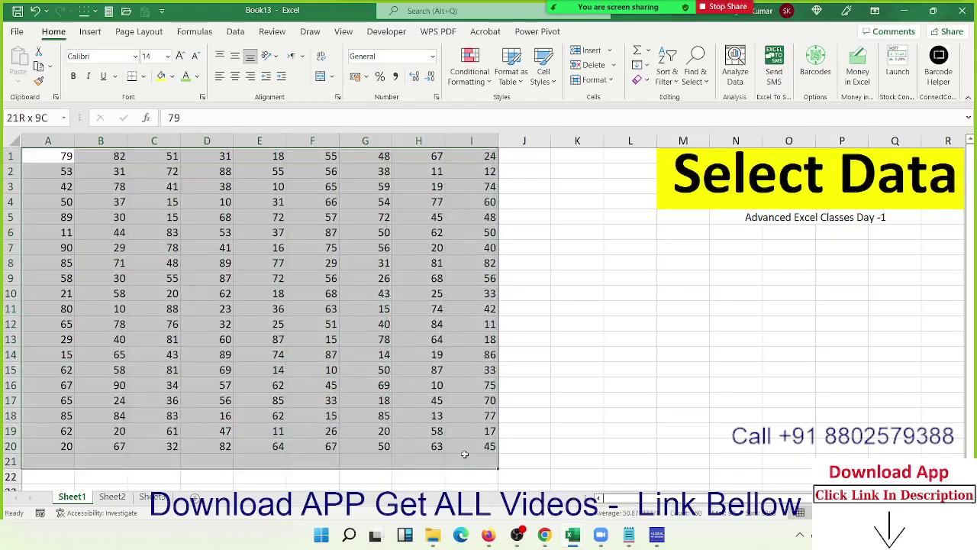
{"action": "left_click_drag", "start_coordinate": [446, 466], "coordinate": [466, 447]}
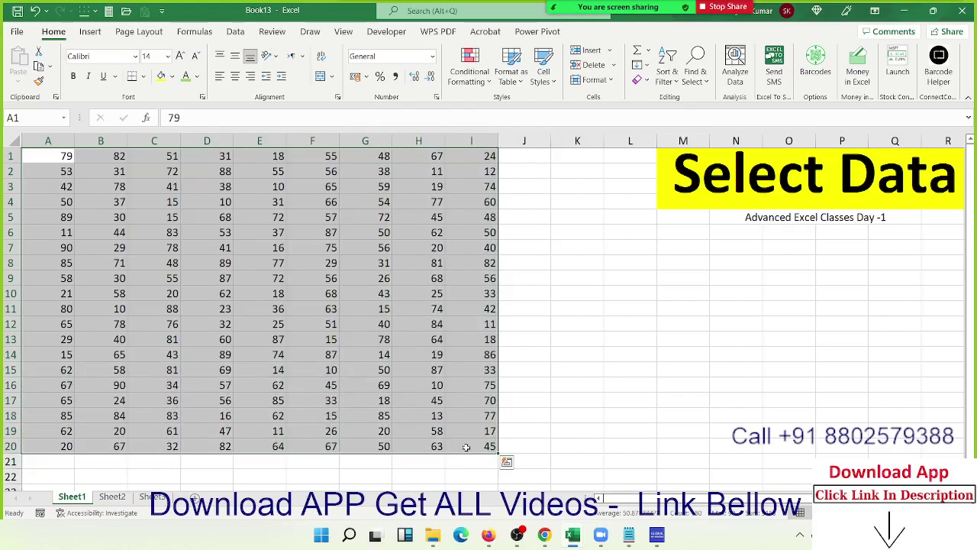
{"action": "left_click", "coordinate": [200, 297]}
{"action": "left_click", "coordinate": [56, 157]}
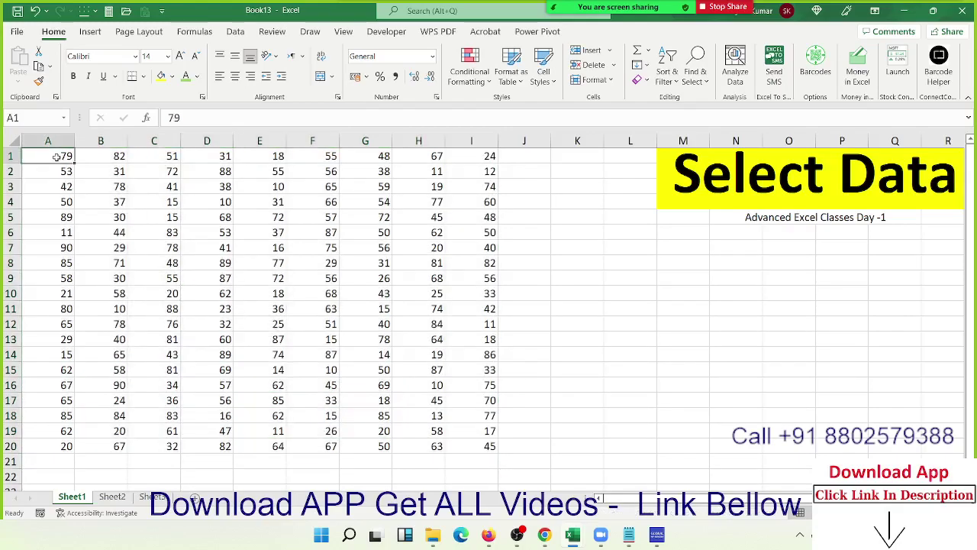
{"action": "left_click", "coordinate": [476, 445], "text": "shift"}
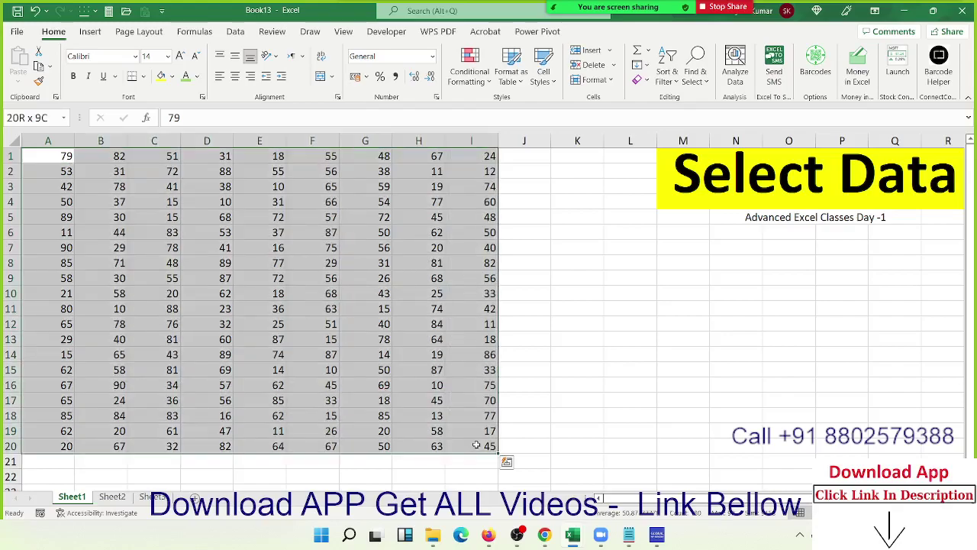
{"action": "left_click", "coordinate": [448, 260]}
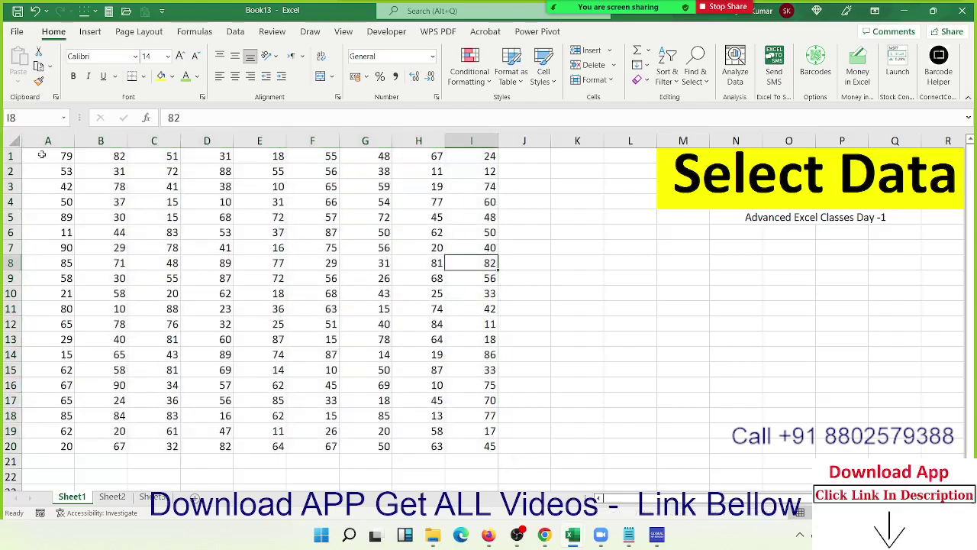
{"action": "left_click", "coordinate": [42, 154]}
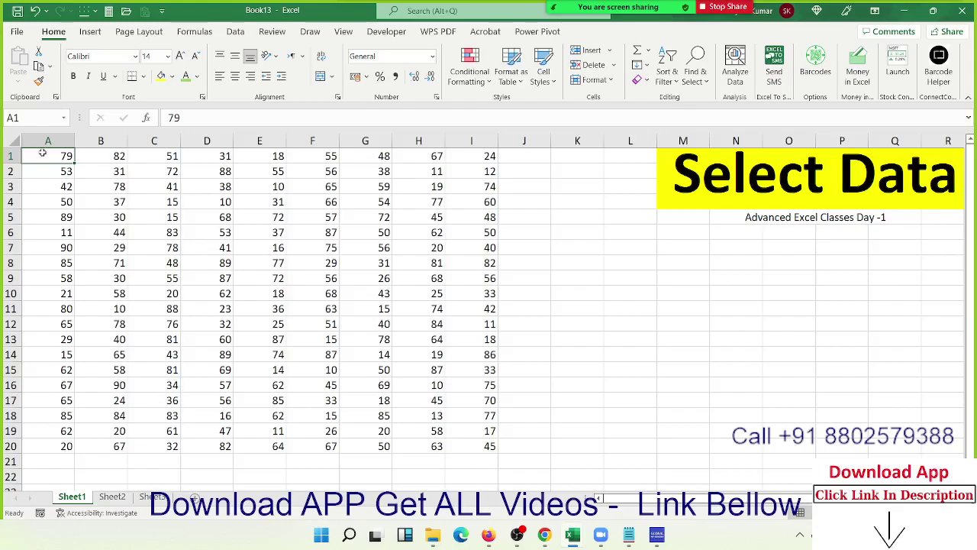
{"action": "left_click", "coordinate": [468, 448], "text": "shift"}
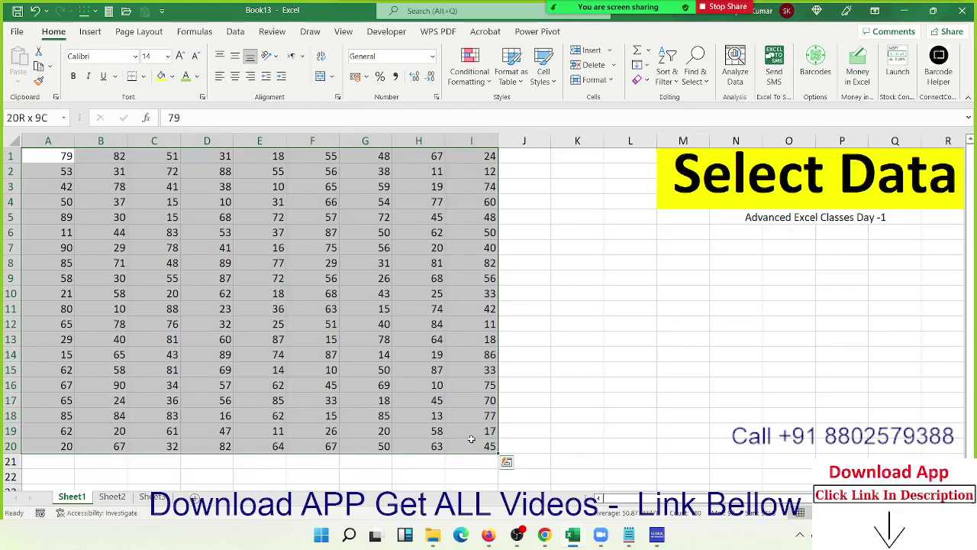
{"action": "left_click", "coordinate": [471, 441]}
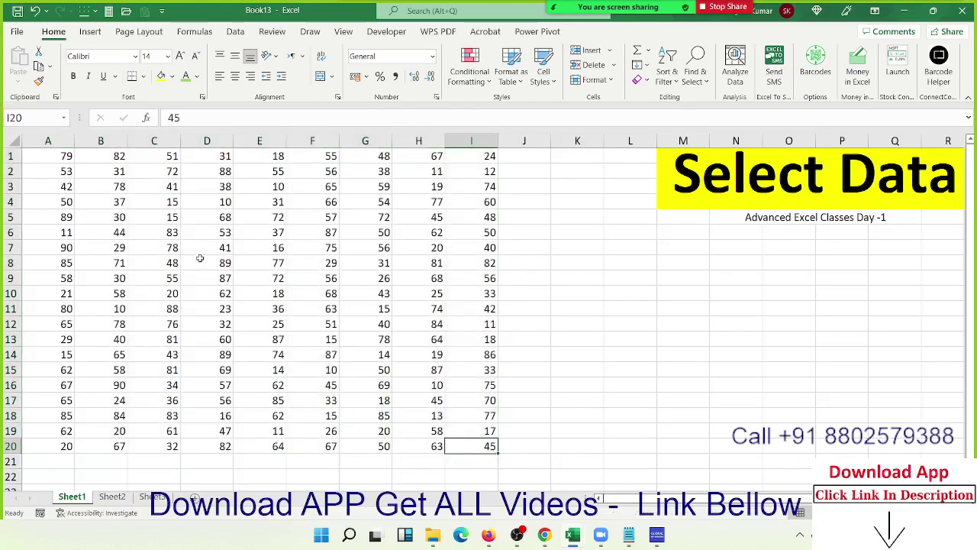
{"action": "left_click", "coordinate": [31, 157]}
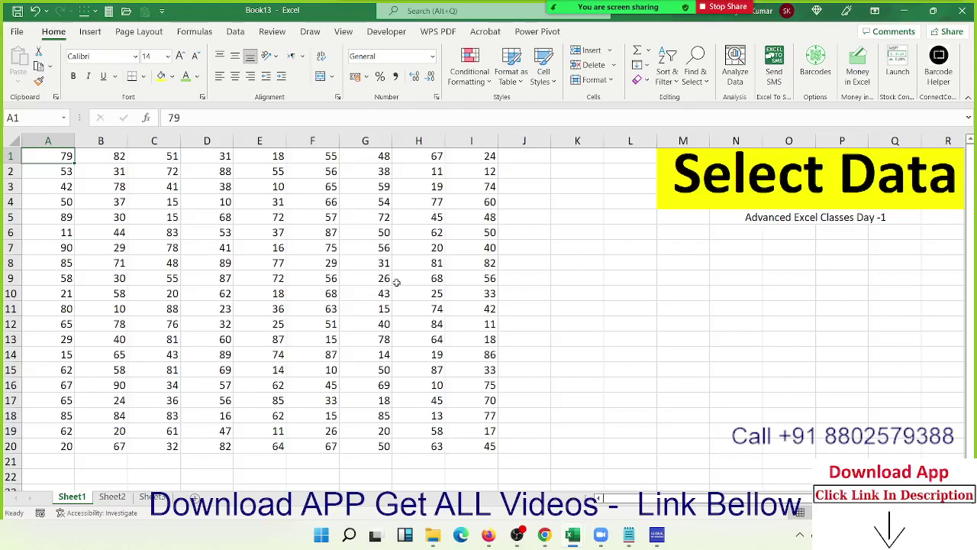
- Select the data region with Ctrl+A from A1 and from F6, then deselect
{"action": "key", "text": "ctrl+a"}
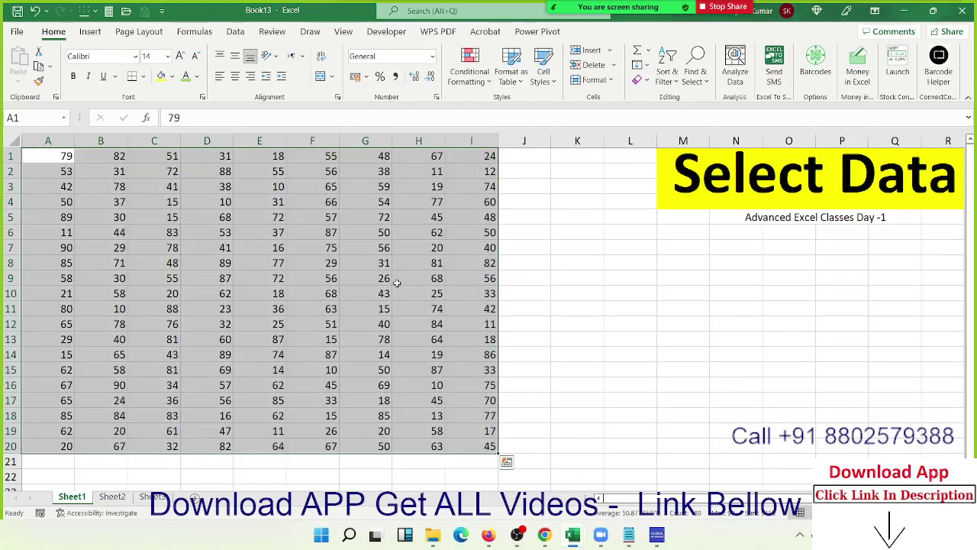
{"action": "left_click", "coordinate": [330, 239]}
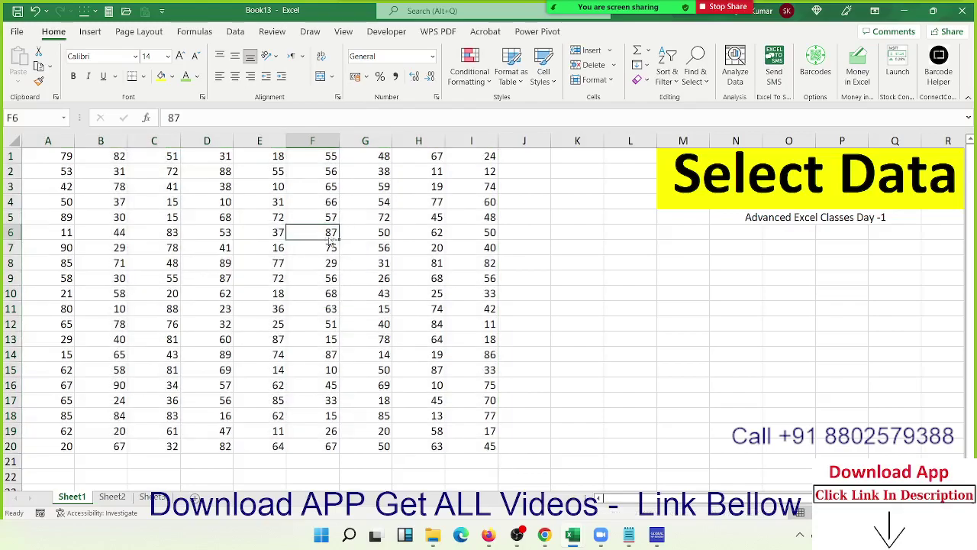
{"action": "key", "text": "ctrl+a"}
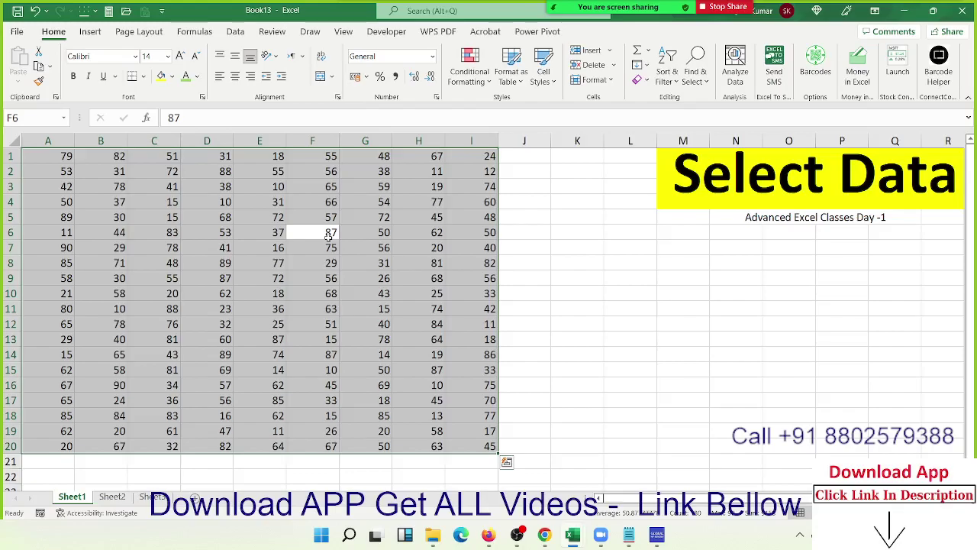
{"action": "left_click", "coordinate": [325, 231]}
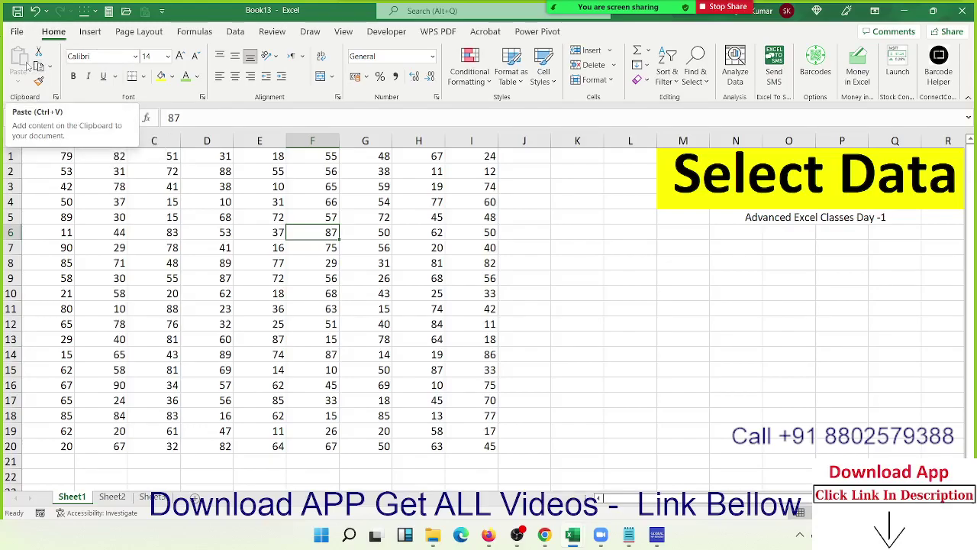
- Use Find & Select's Go To Special with Current region to select A1:I20
{"action": "left_click", "coordinate": [197, 217]}
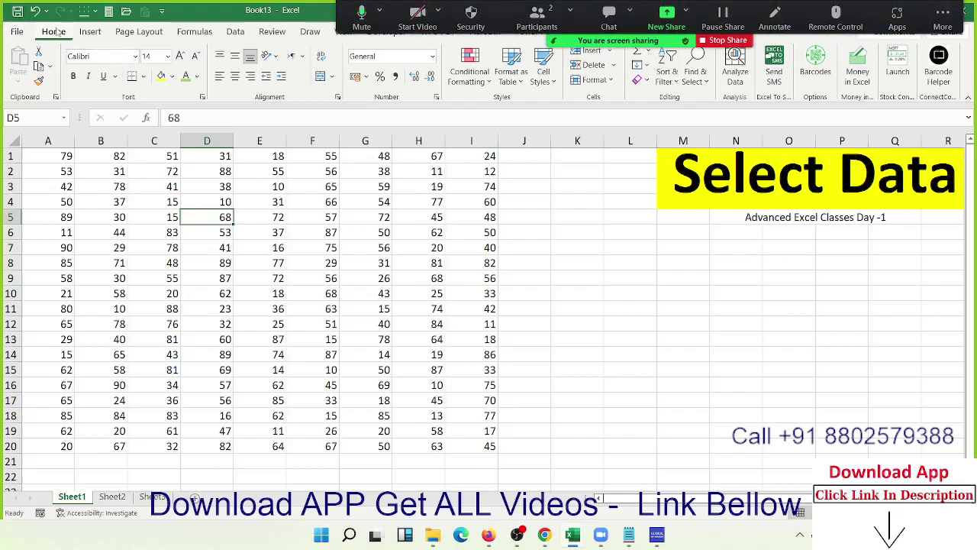
{"action": "left_click", "coordinate": [706, 82]}
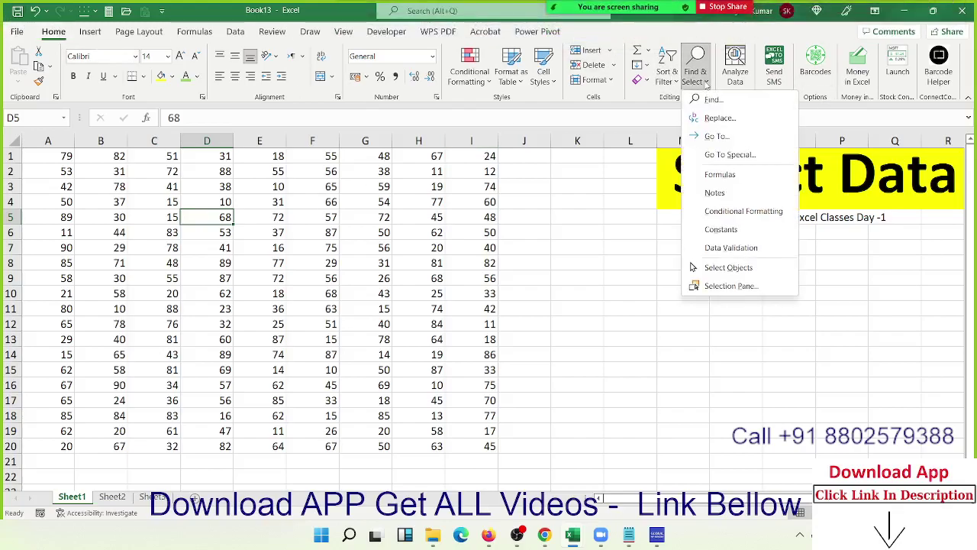
{"action": "left_click", "coordinate": [706, 155]}
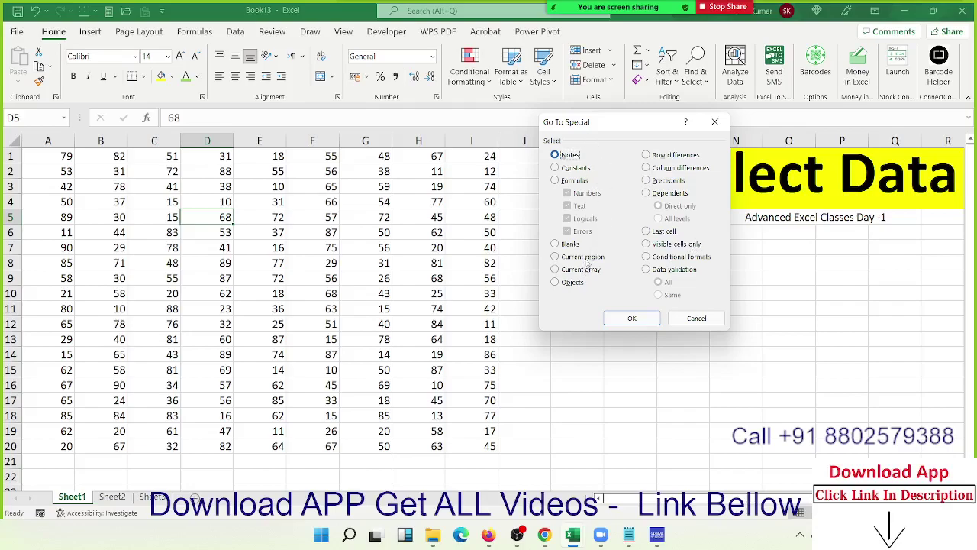
{"action": "left_click", "coordinate": [586, 258]}
{"action": "left_click", "coordinate": [633, 320]}
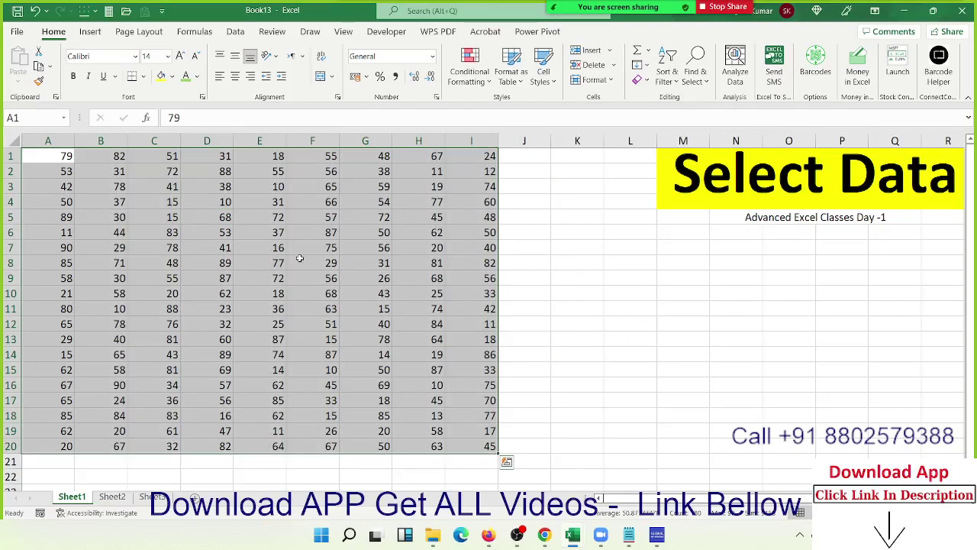
- Insert a blank column E to split the data region, then delete it again
{"action": "left_click", "coordinate": [175, 231]}
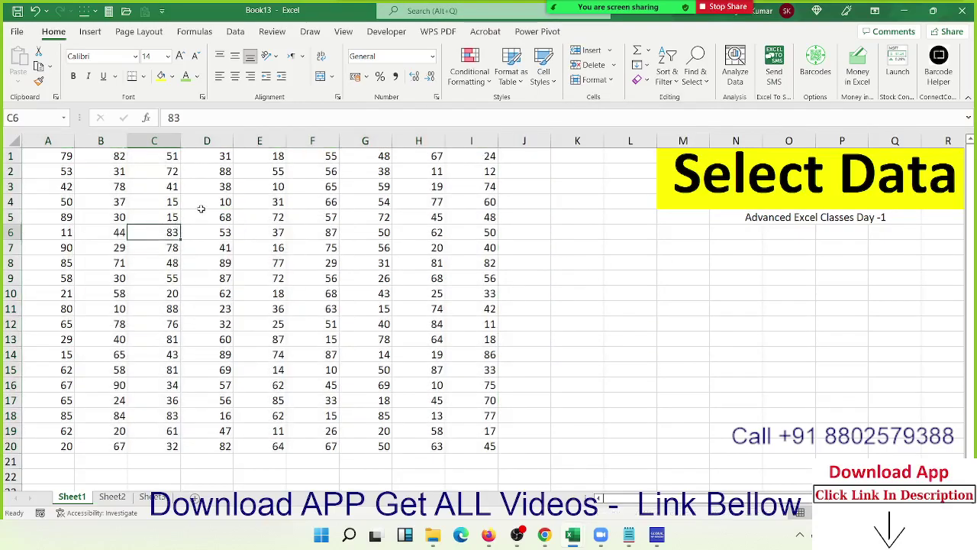
{"action": "key", "text": "ctrl+a"}
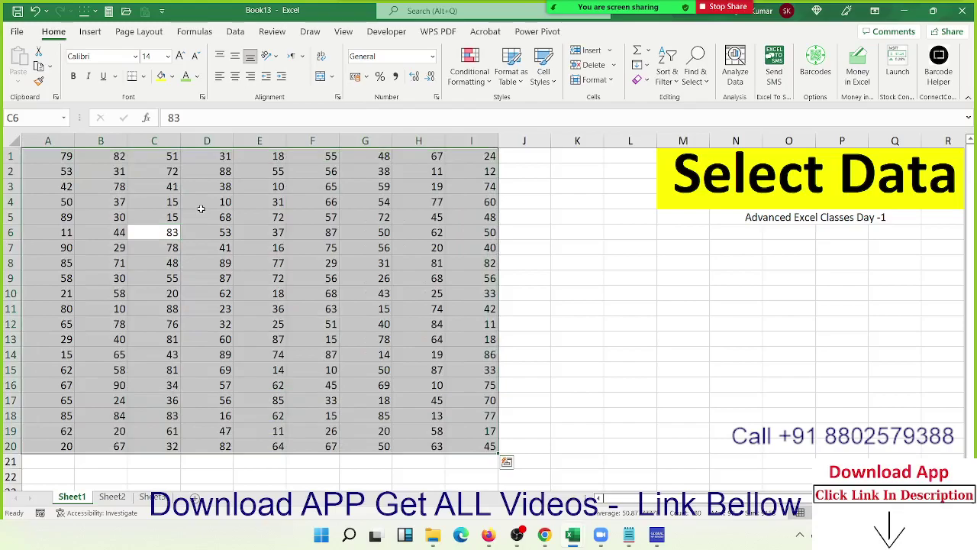
{"action": "left_click", "coordinate": [268, 139]}
{"action": "key", "text": "ctrl+shift+plus"}
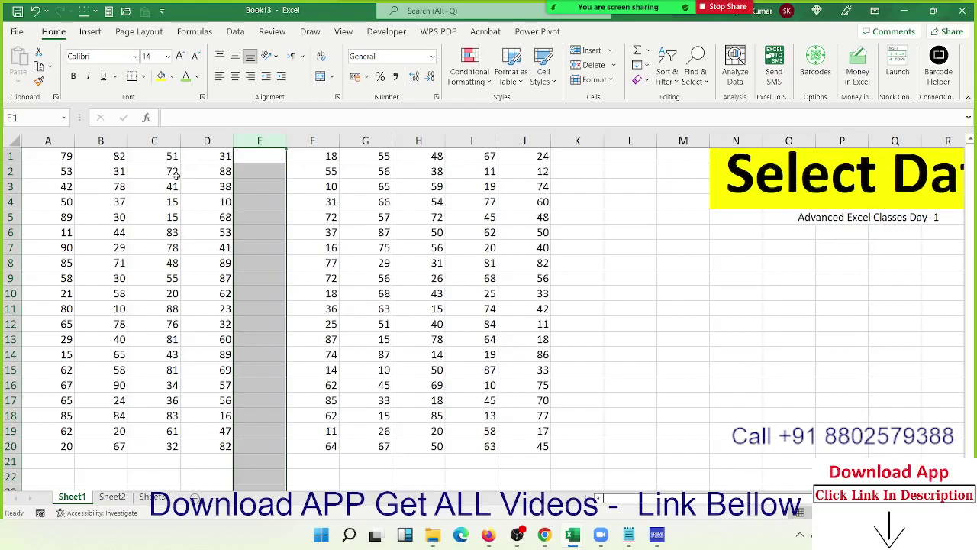
{"action": "left_click", "coordinate": [78, 200]}
{"action": "key", "text": "ctrl+a"}
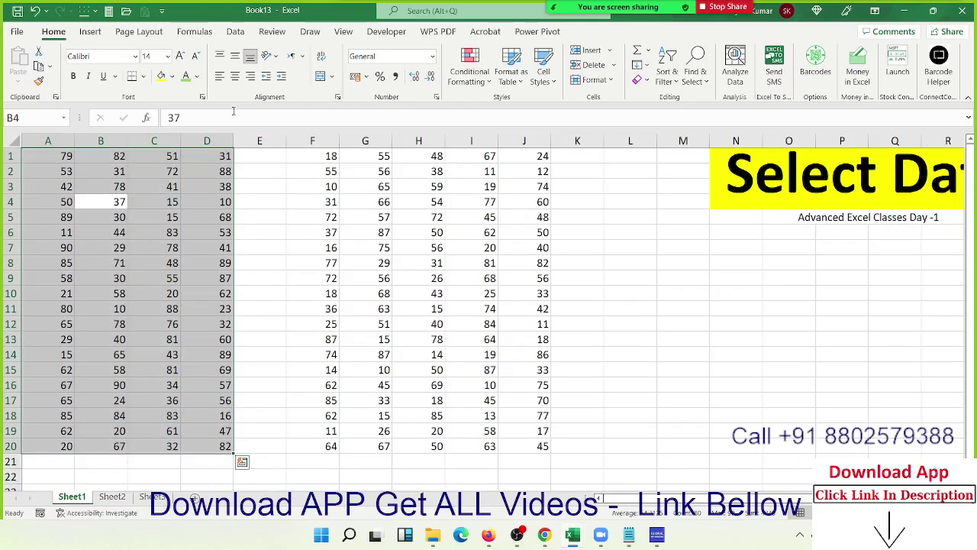
{"action": "left_click", "coordinate": [253, 139]}
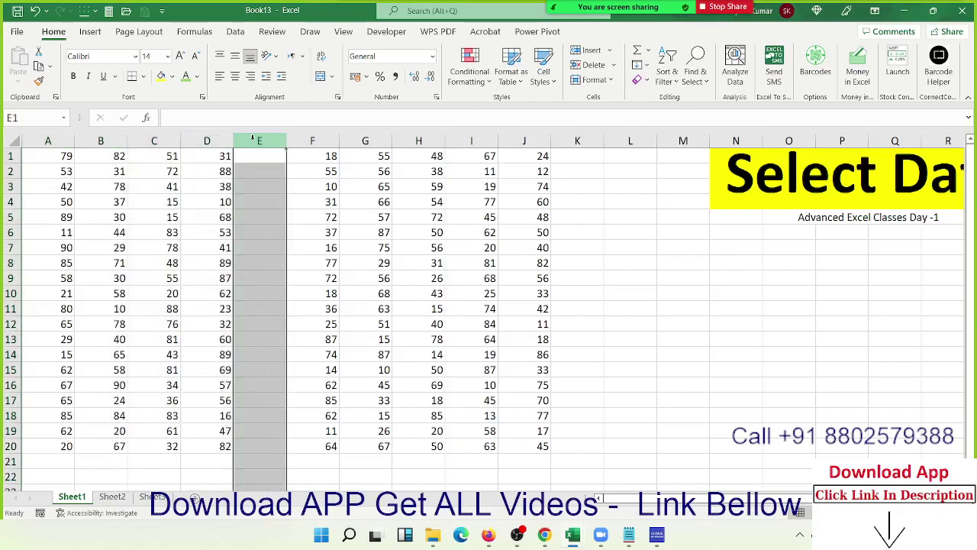
{"action": "key", "text": "ctrl+minus"}
- Insert a blank row 8 and check that Ctrl+A now selects only A1:I7
{"action": "left_click", "coordinate": [176, 298]}
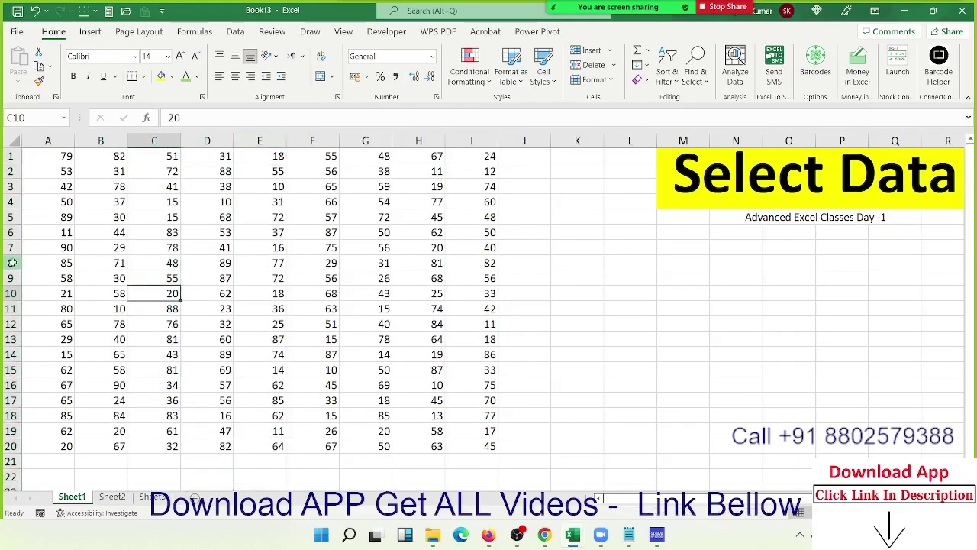
{"action": "left_click", "coordinate": [11, 263]}
{"action": "key", "text": "ctrl+plus"}
{"action": "left_click", "coordinate": [43, 217]}
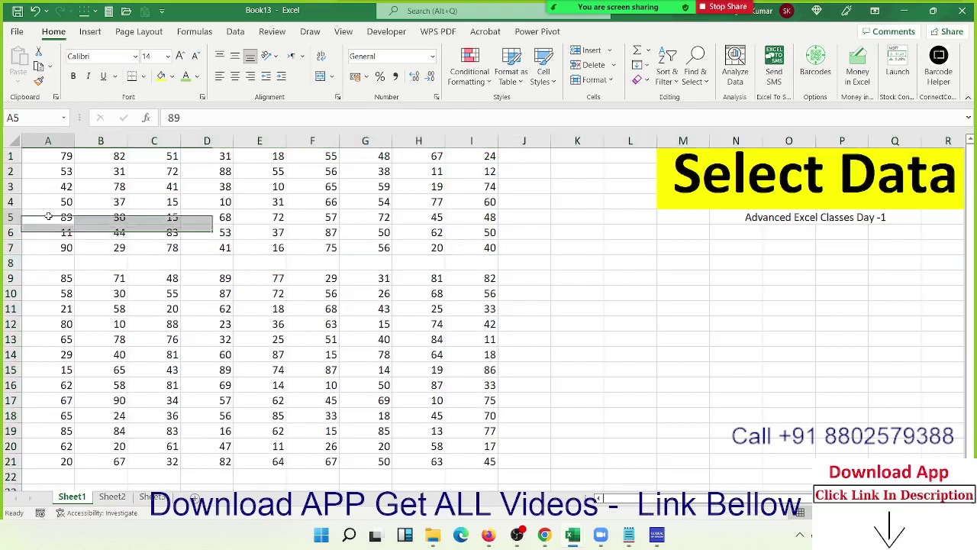
{"action": "key", "text": "ctrl+a"}
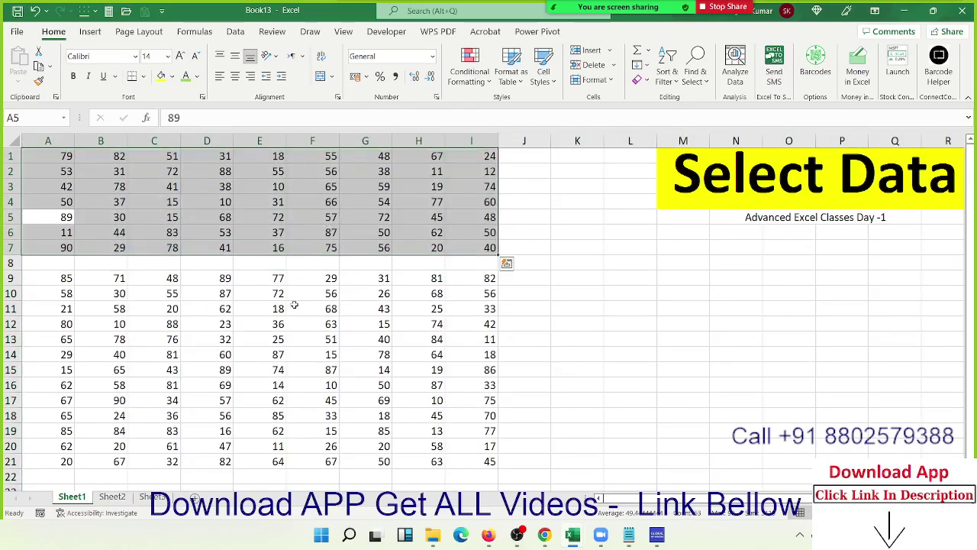
{"action": "left_click", "coordinate": [251, 267]}
{"action": "left_click", "coordinate": [9, 263]}
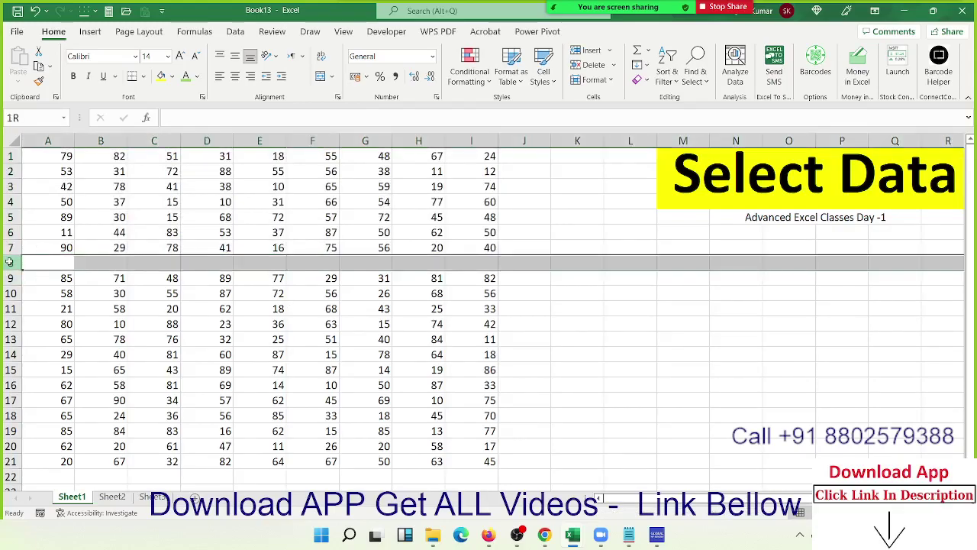
- Enter 0 in E8 so Ctrl+A selects the whole joined block A1:I21
{"action": "left_click", "coordinate": [333, 337]}
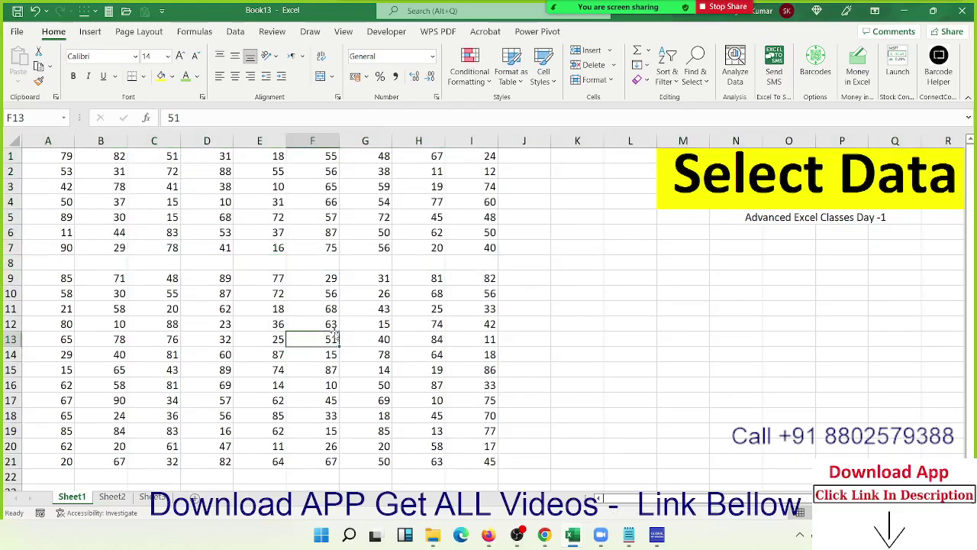
{"action": "left_click", "coordinate": [238, 259]}
{"action": "type", "text": "0"}
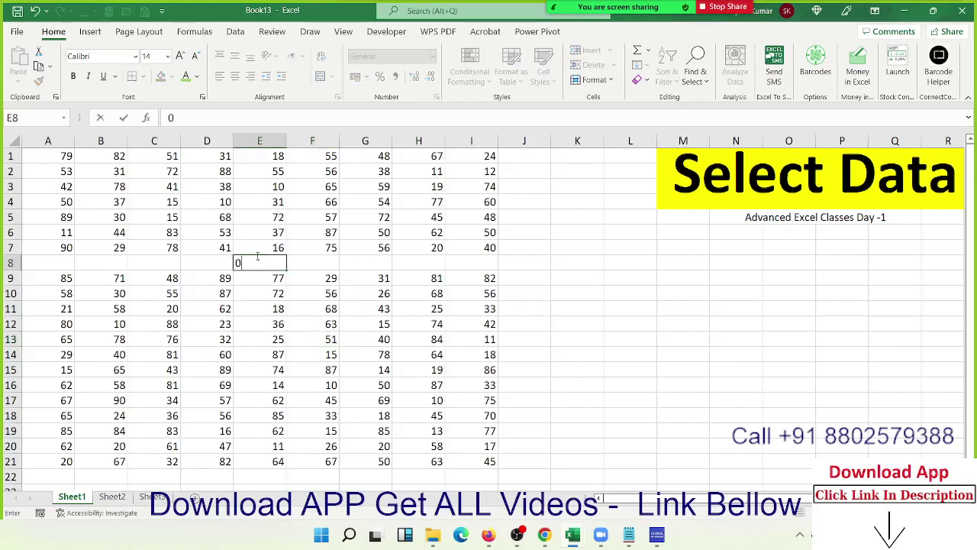
{"action": "key", "text": "Return"}
{"action": "left_click", "coordinate": [85, 189]}
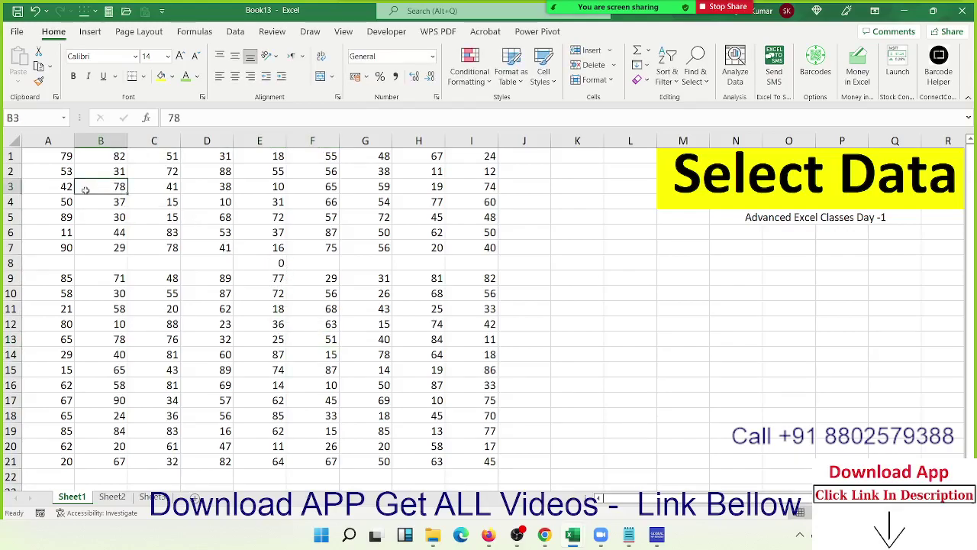
{"action": "key", "text": "ctrl+a"}
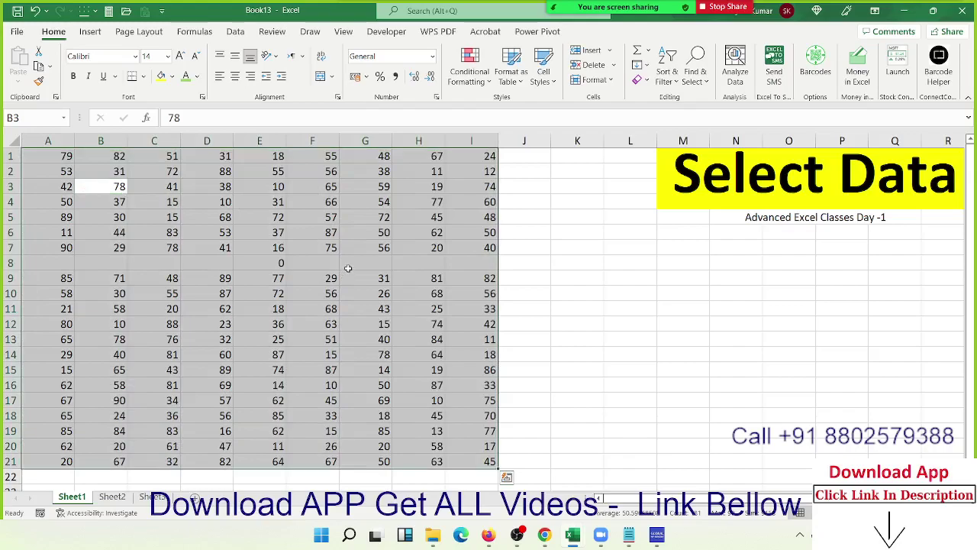
{"action": "left_click", "coordinate": [348, 266]}
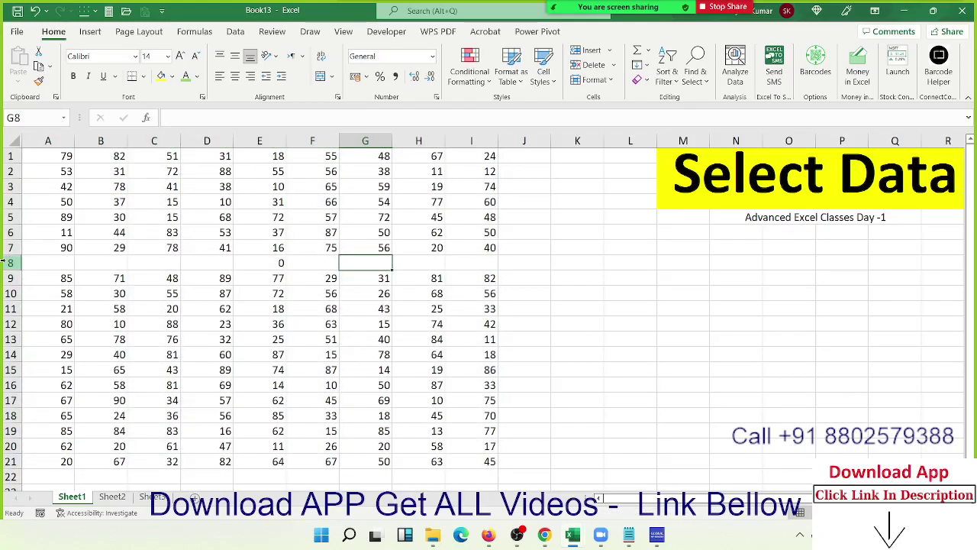
- Delete the blank row 8 and return to cell A1
{"action": "left_click", "coordinate": [9, 262]}
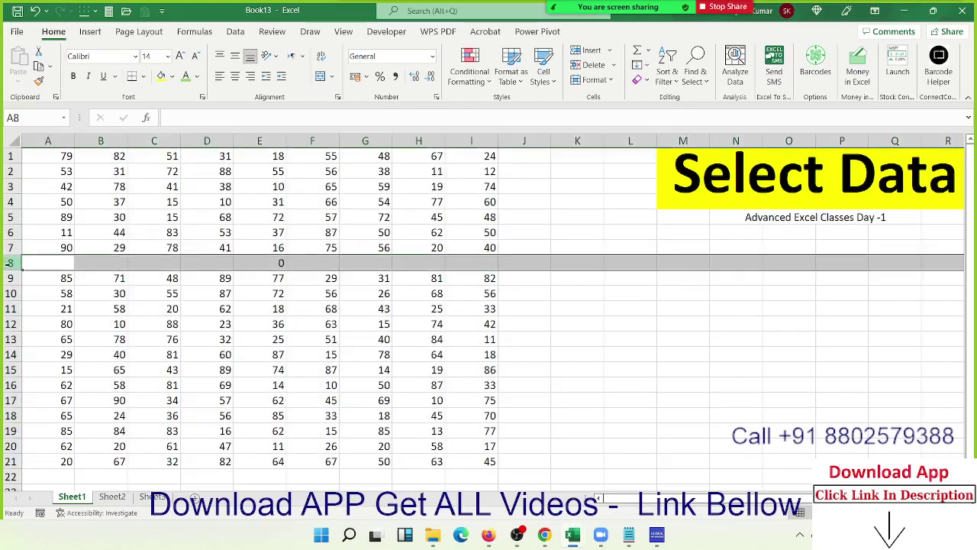
{"action": "key", "text": "ctrl+minus"}
{"action": "key", "text": "ctrl+Home"}
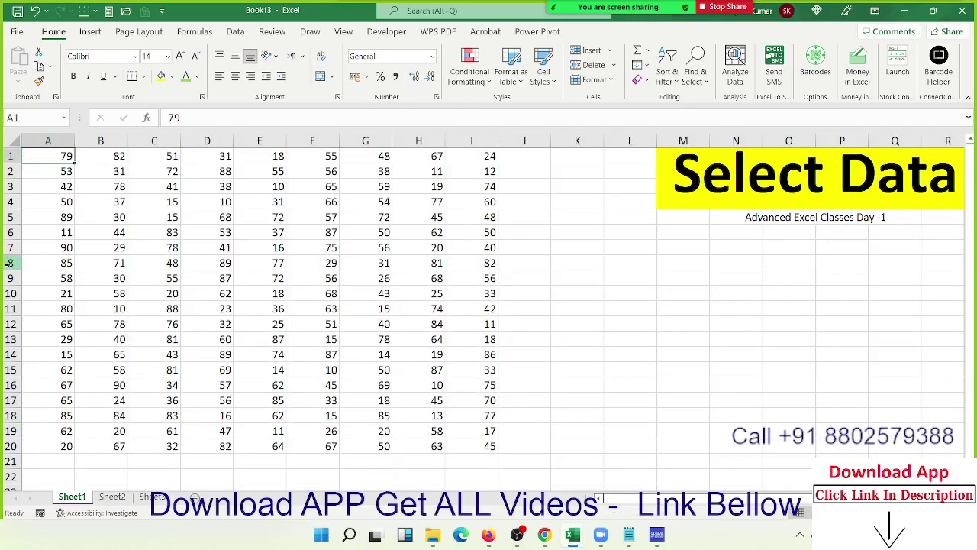
- Step around the cells near A1 with the arrow keys, ending back at A1
{"action": "key", "text": "Right"}
{"action": "key", "text": "Left"}
{"action": "key", "text": "Right"}
{"action": "key", "text": "Right"}
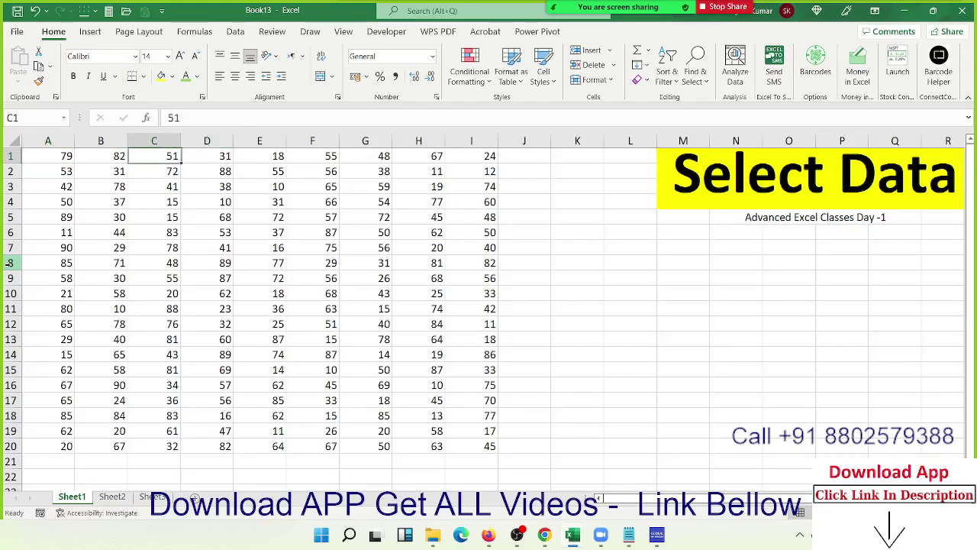
{"action": "key", "text": "Left"}
{"action": "key", "text": "Left"}
{"action": "key", "text": "Down"}
{"action": "key", "text": "Down"}
{"action": "key", "text": "Down"}
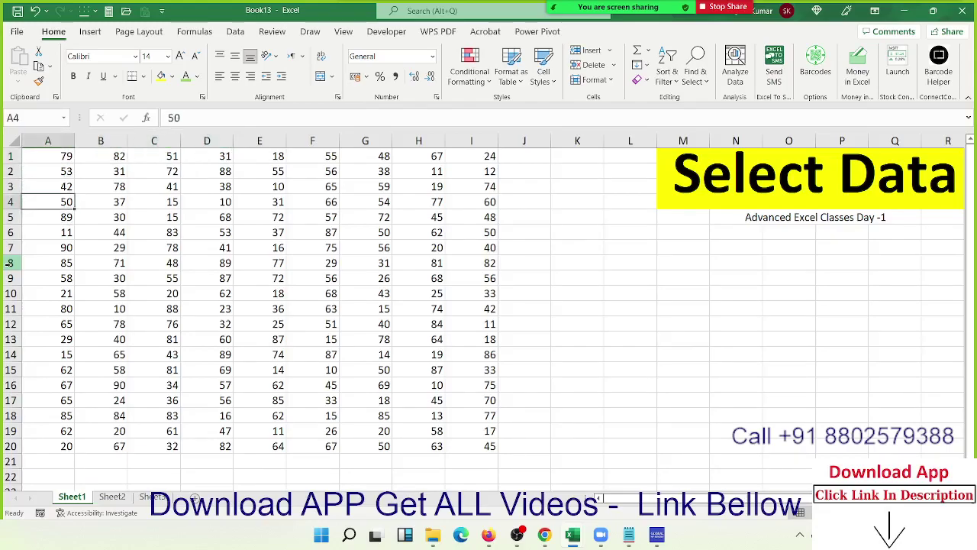
{"action": "key", "text": "Up"}
{"action": "key", "text": "Up"}
{"action": "key", "text": "Up"}
{"action": "key", "text": "Down"}
{"action": "key", "text": "Down"}
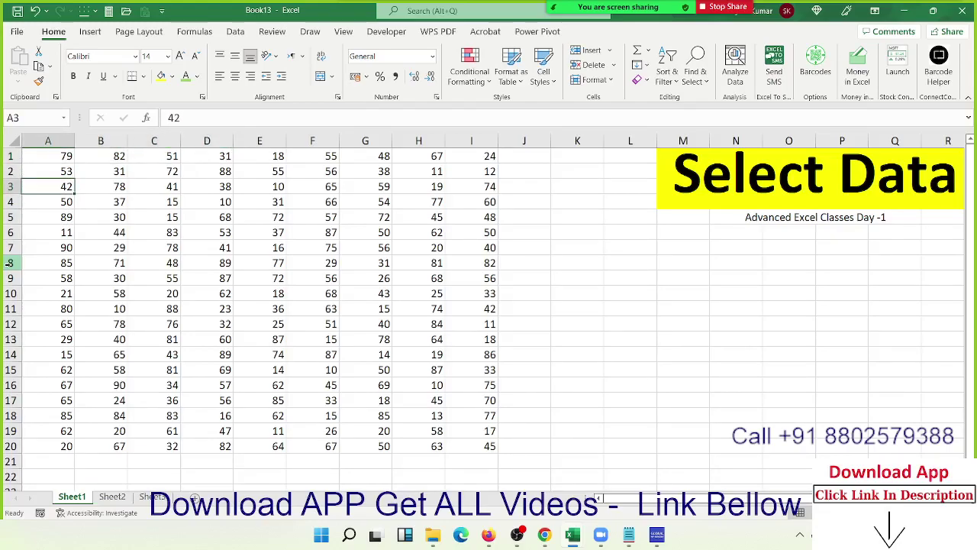
{"action": "key", "text": "Down"}
{"action": "key", "text": "Down"}
{"action": "key", "text": "Down"}
{"action": "key", "text": "Down"}
{"action": "key", "text": "Down"}
{"action": "key", "text": "Down"}
{"action": "key", "text": "Down"}
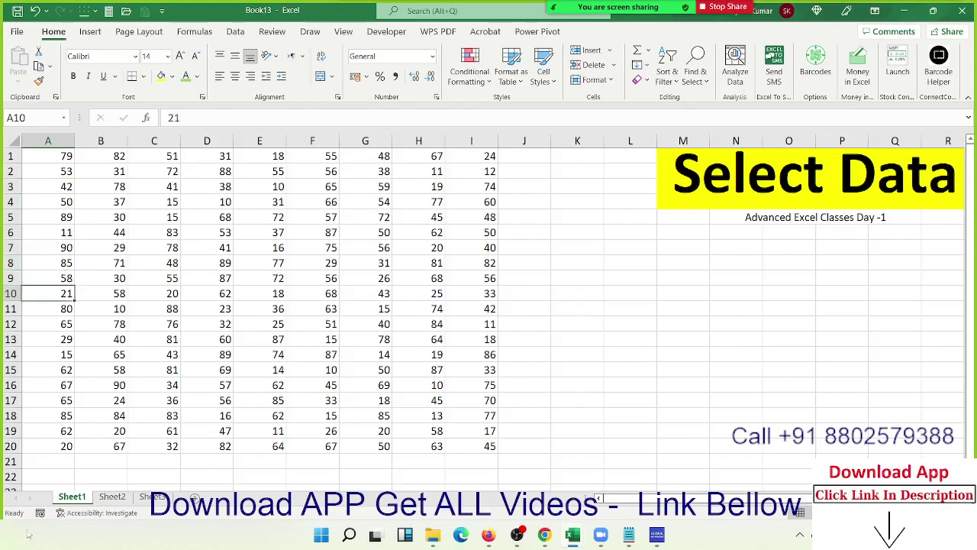
{"action": "key", "text": "Up"}
{"action": "key", "text": "Up"}
{"action": "key", "text": "Up"}
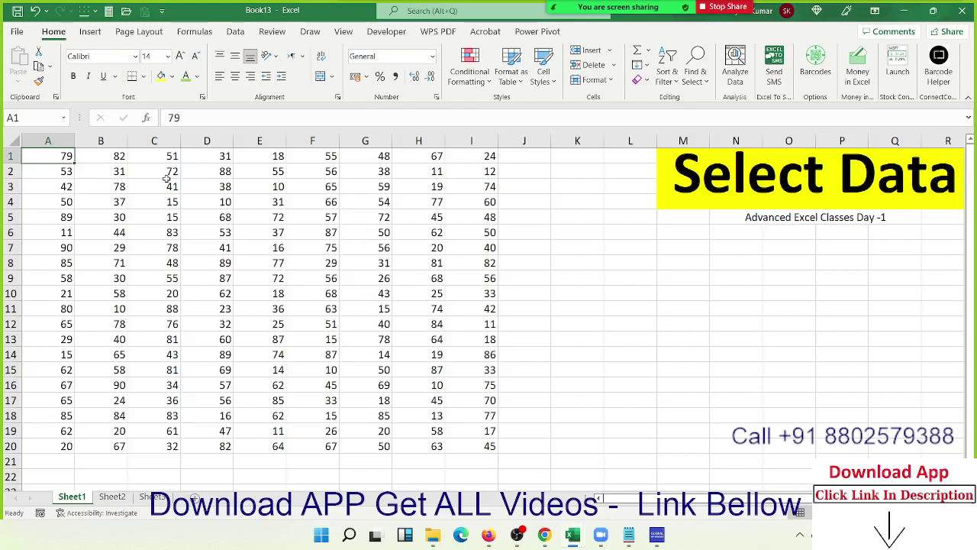
- Jump between the four corners of the A1:I20 block with Ctrl+arrow keys
{"action": "key", "text": "ctrl+Down"}
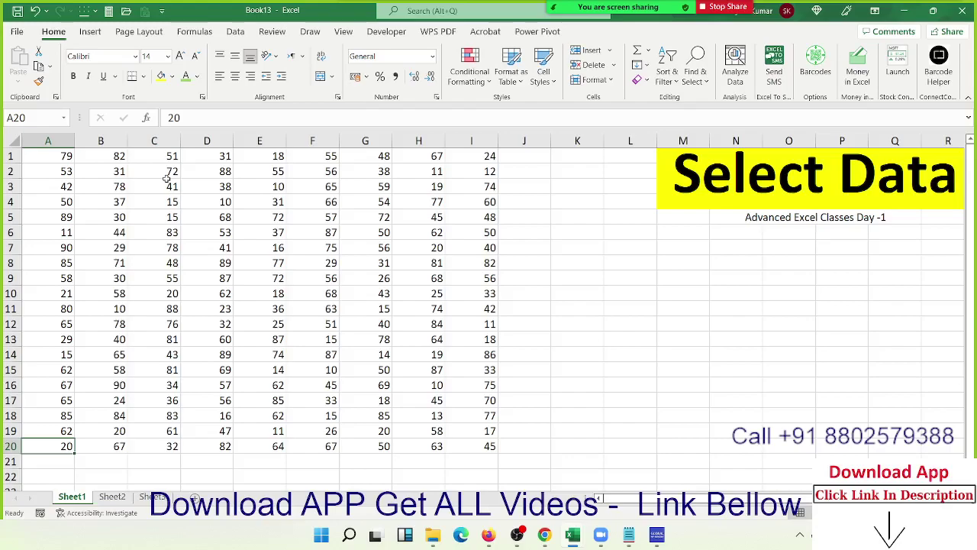
{"action": "key", "text": "ctrl+Right"}
{"action": "key", "text": "ctrl+Up"}
{"action": "key", "text": "ctrl+Left"}
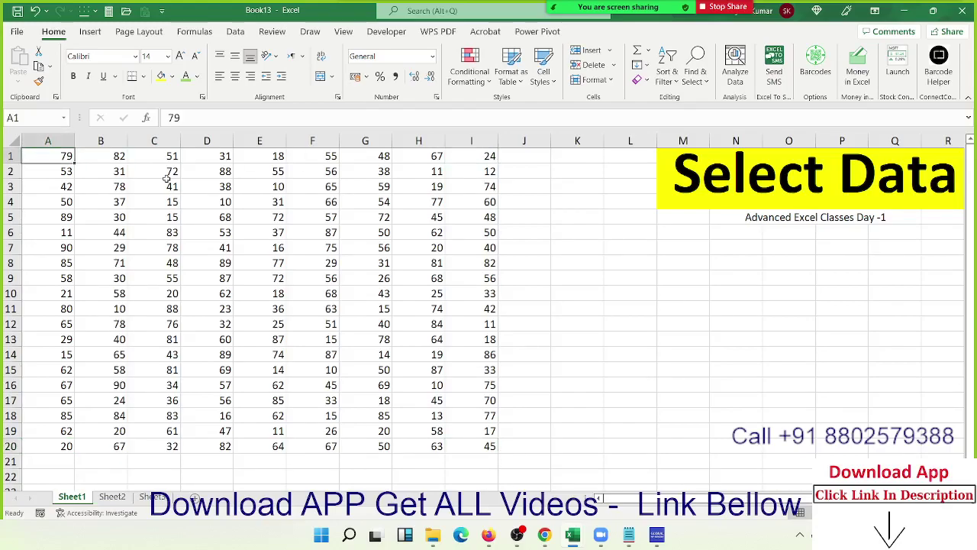
{"action": "key", "text": "ctrl+Down"}
{"action": "key", "text": "ctrl+Right"}
{"action": "key", "text": "ctrl+Up"}
{"action": "key", "text": "ctrl+Left"}
{"action": "key", "text": "ctrl+Down"}
{"action": "key", "text": "ctrl+Right"}
{"action": "key", "text": "ctrl+Up"}
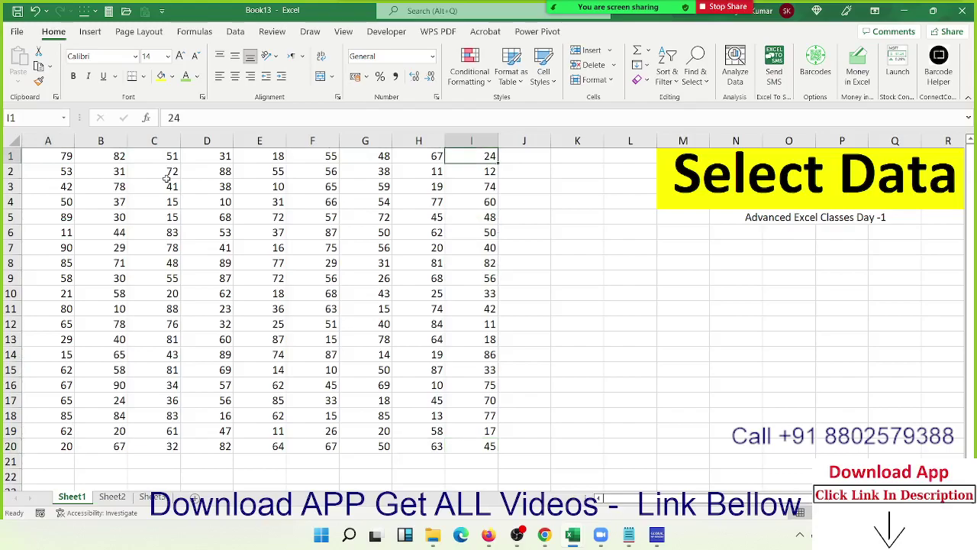
{"action": "key", "text": "ctrl+Left"}
{"action": "key", "text": "ctrl+Down"}
{"action": "key", "text": "ctrl+Right"}
{"action": "key", "text": "ctrl+Up"}
{"action": "key", "text": "ctrl+Left"}
{"action": "key", "text": "ctrl+Right"}
{"action": "key", "text": "ctrl+Down"}
{"action": "key", "text": "ctrl+Left"}
{"action": "key", "text": "ctrl+Up"}
{"action": "key", "text": "ctrl+Down"}
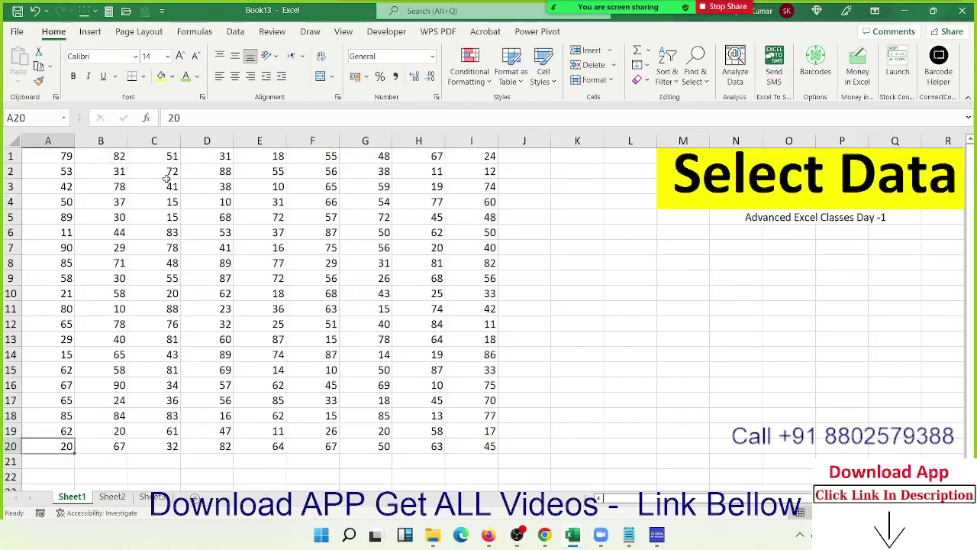
{"action": "key", "text": "ctrl+Up"}
{"action": "key", "text": "ctrl+Right"}
{"action": "key", "text": "ctrl+Down"}
{"action": "key", "text": "ctrl+Left"}
{"action": "key", "text": "ctrl+Up"}
{"action": "key", "text": "ctrl+Down"}
{"action": "key", "text": "ctrl+Up"}
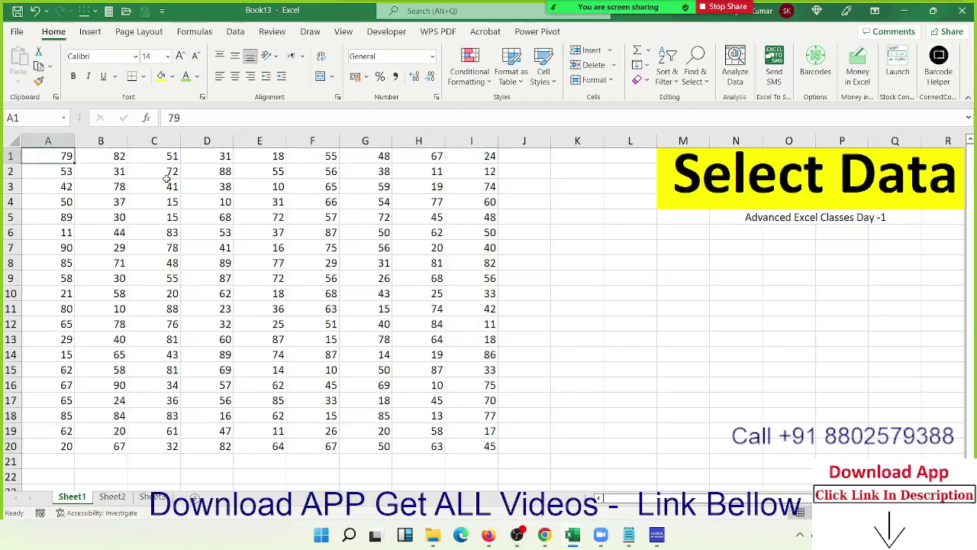
- Replace the 85 in cell A8 with 65, then move back up column A
{"action": "key", "text": "Down"}
{"action": "key", "text": "Down"}
{"action": "key", "text": "Down"}
{"action": "key", "text": "Down"}
{"action": "key", "text": "Down"}
{"action": "key", "text": "Down"}
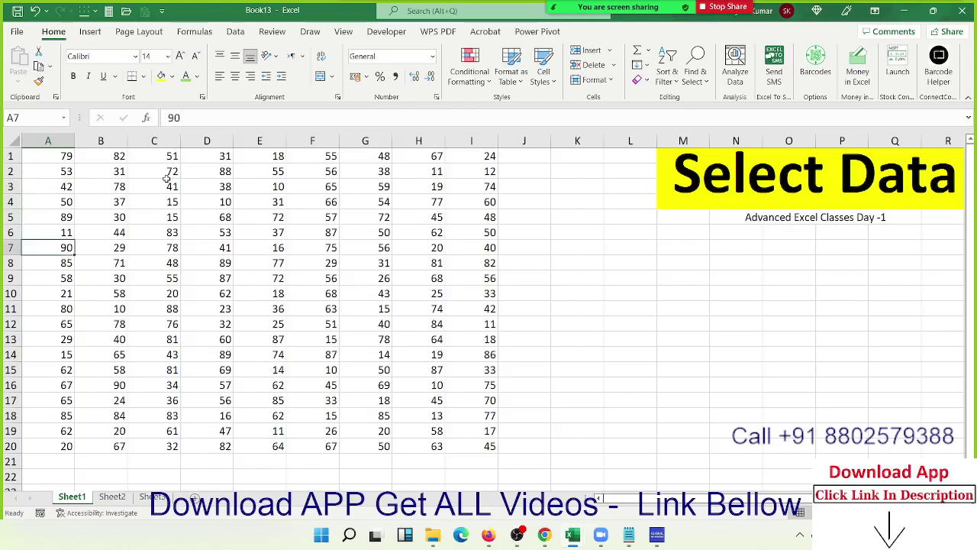
{"action": "key", "text": "Down"}
{"action": "key", "text": "Delete"}
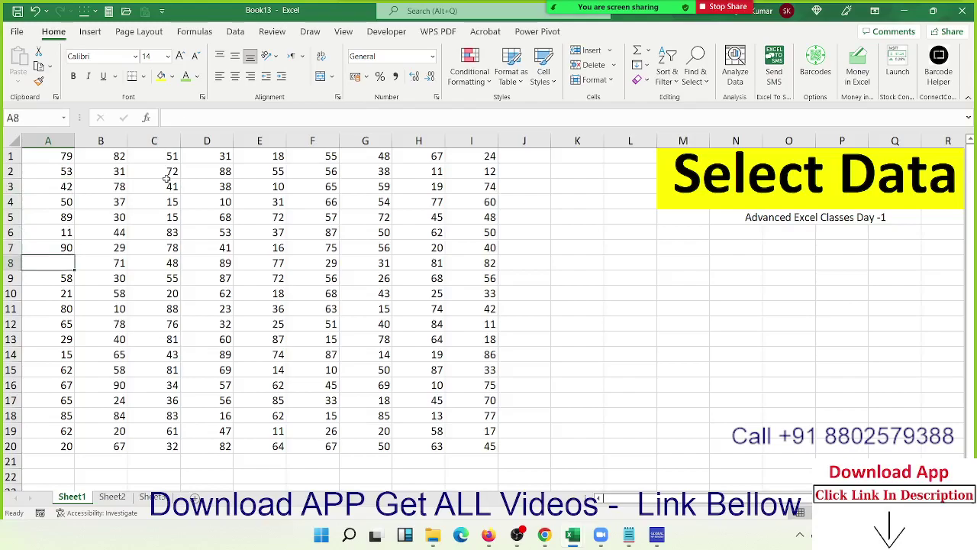
{"action": "key", "text": "ctrl+Up"}
{"action": "key", "text": "ctrl+Up"}
{"action": "key", "text": "ctrl+Down"}
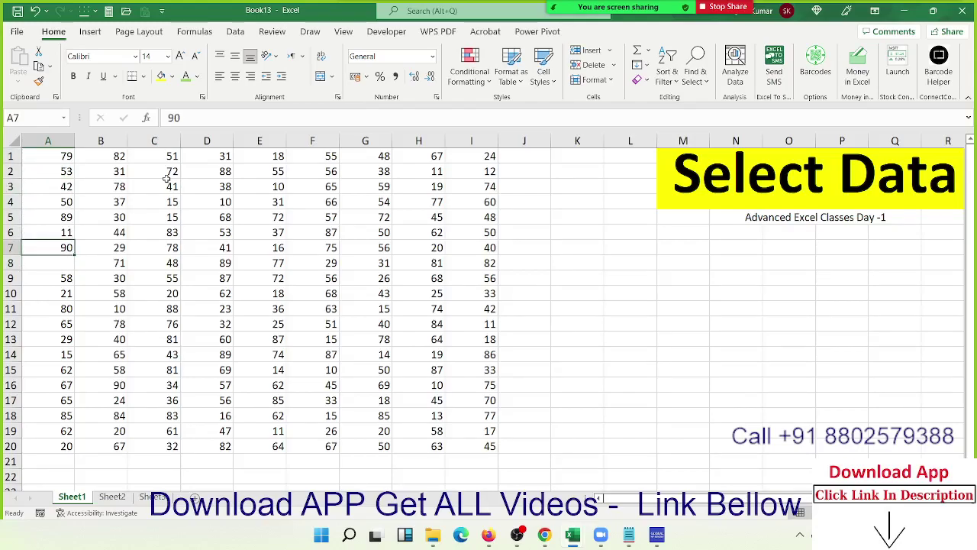
{"action": "key", "text": "Down"}
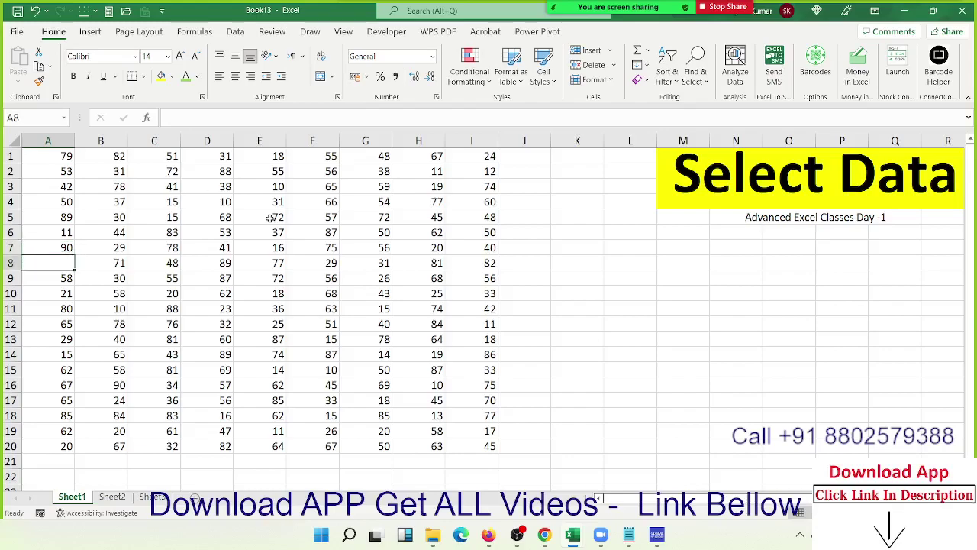
{"action": "type", "text": "65"}
{"action": "key", "text": "Up"}
{"action": "key", "text": "Up"}
{"action": "key", "text": "Up"}
{"action": "key", "text": "Up"}
{"action": "key", "text": "Up"}
{"action": "key", "text": "Up"}
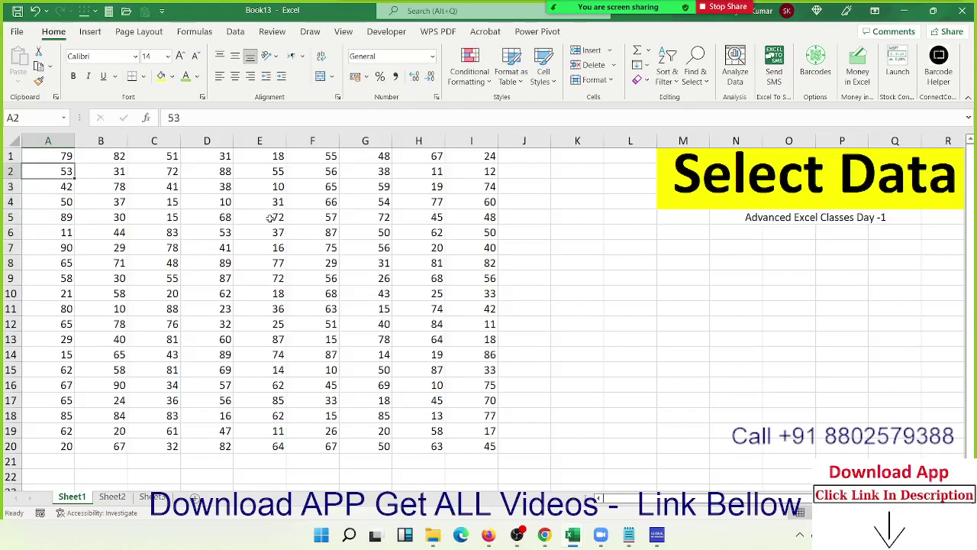
{"action": "key", "text": "Up"}
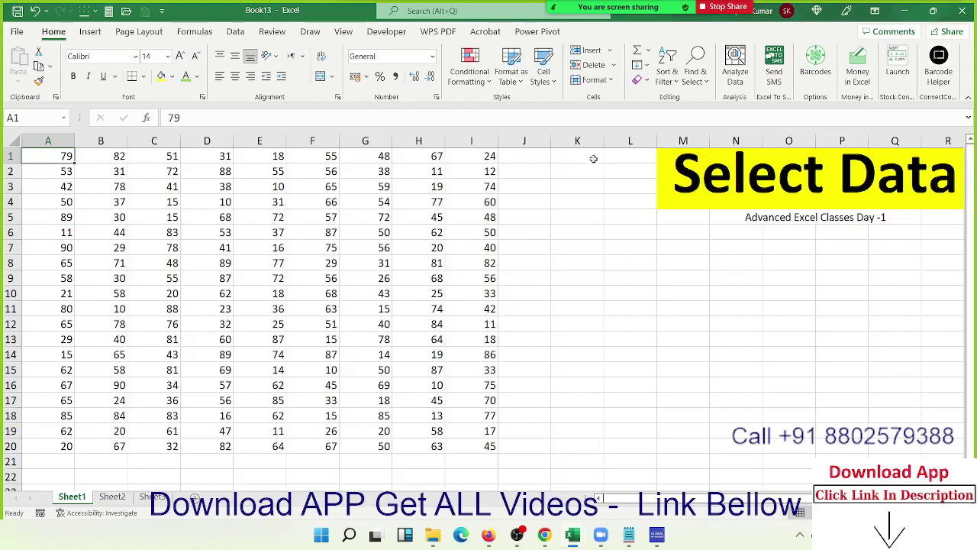
{"action": "left_click", "coordinate": [592, 157]}
{"action": "left_click", "coordinate": [564, 296]}
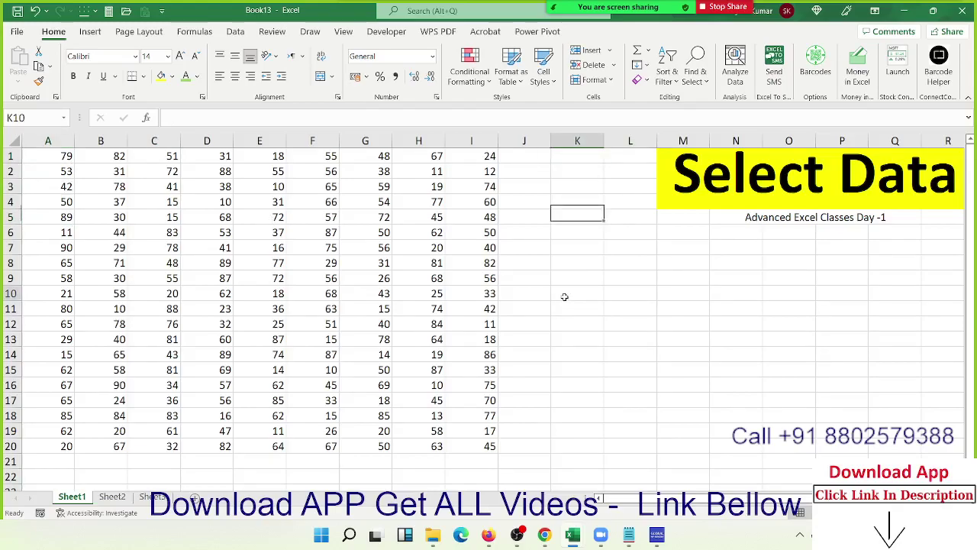
{"action": "left_click", "coordinate": [572, 157]}
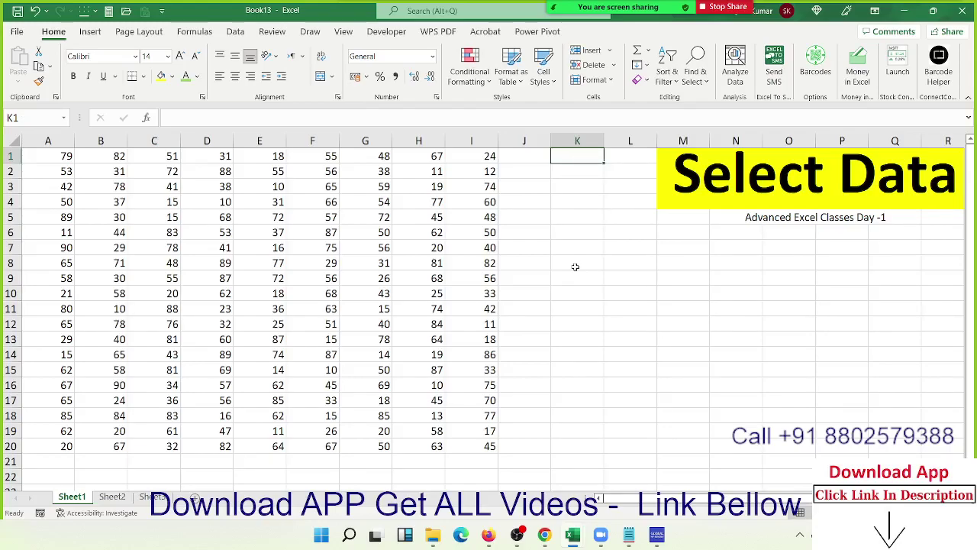
{"action": "left_click_drag", "start_coordinate": [571, 156], "coordinate": [575, 267]}
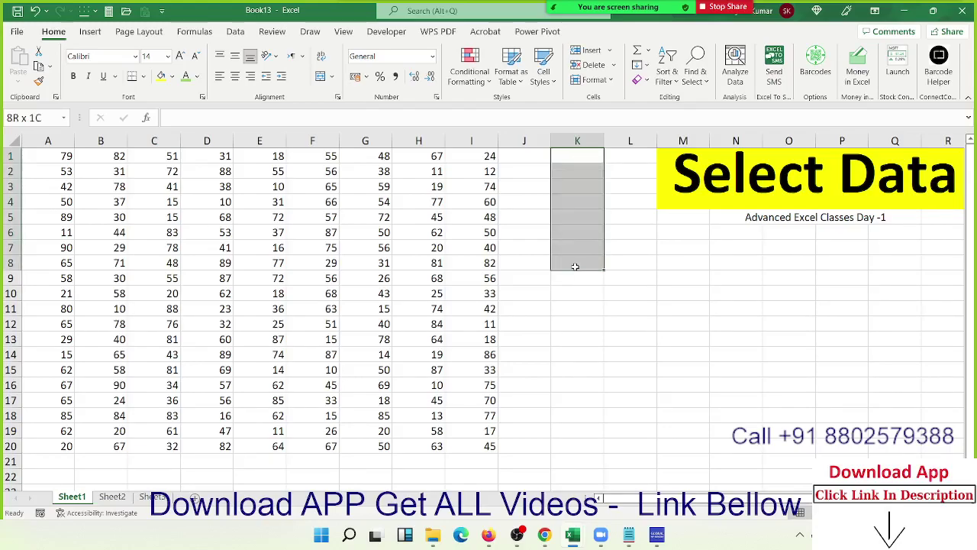
{"action": "left_click", "coordinate": [49, 158]}
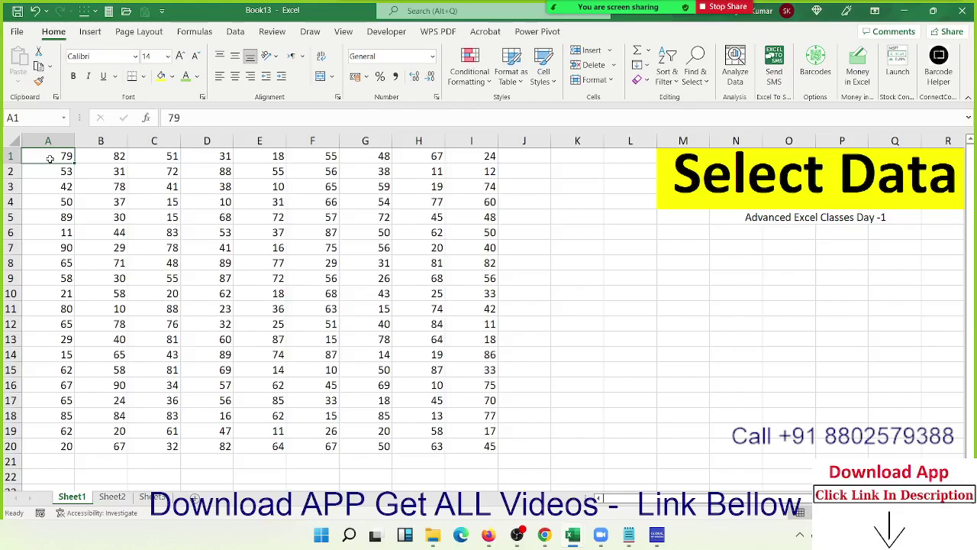
- Trace the four corners of the data block from A1 with Ctrl+arrow jumps
{"action": "key", "text": "Right"}
{"action": "key", "text": "Right"}
{"action": "key", "text": "Right"}
{"action": "key", "text": "Right"}
{"action": "key", "text": "Right"}
{"action": "key", "text": "Left"}
{"action": "key", "text": "Left"}
{"action": "key", "text": "Left"}
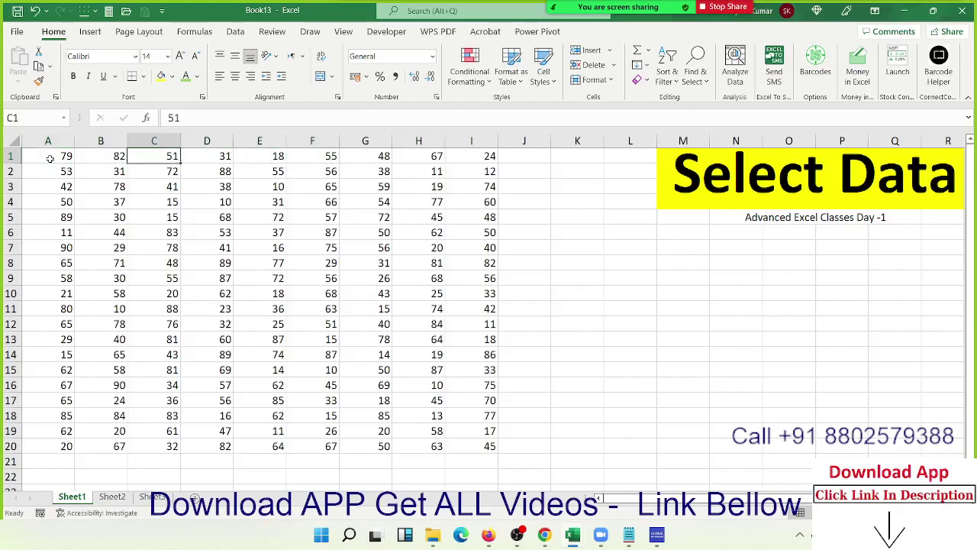
{"action": "key", "text": "Left"}
{"action": "key", "text": "Left"}
{"action": "key", "text": "ctrl+Right"}
{"action": "key", "text": "ctrl+Down"}
{"action": "key", "text": "ctrl+Left"}
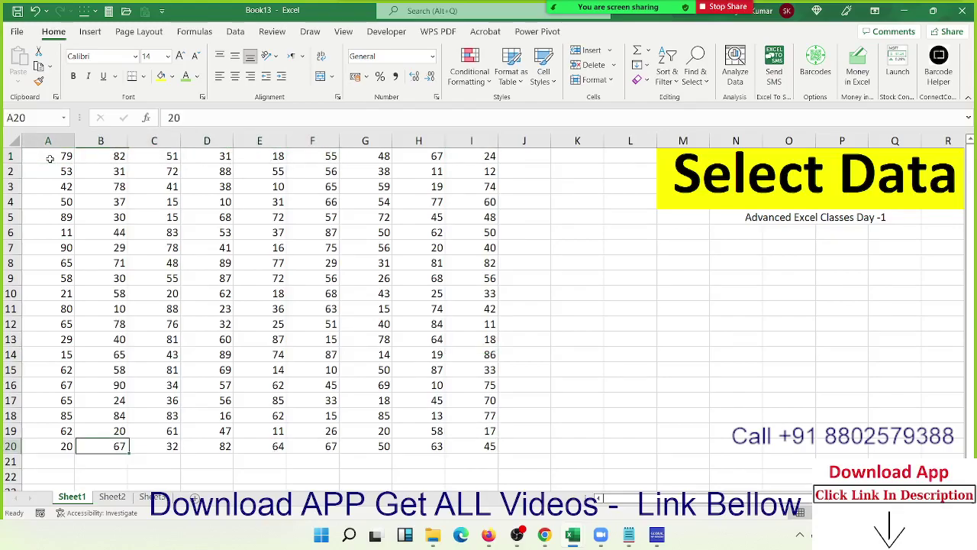
{"action": "key", "text": "ctrl+Up"}
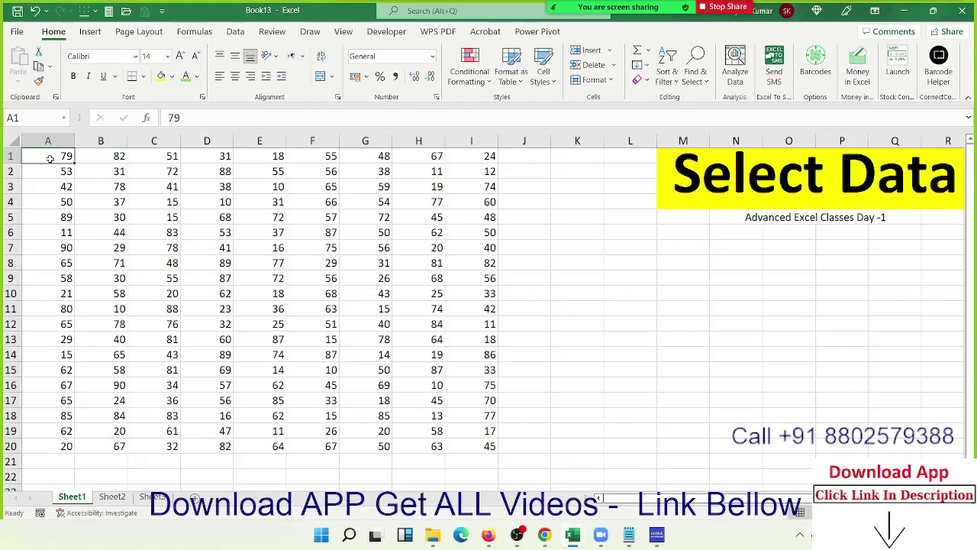
- Select A1:I20 with Ctrl+Shift+Right then Ctrl+Shift+Down, repeated three times
{"action": "key", "text": "ctrl+shift+Right"}
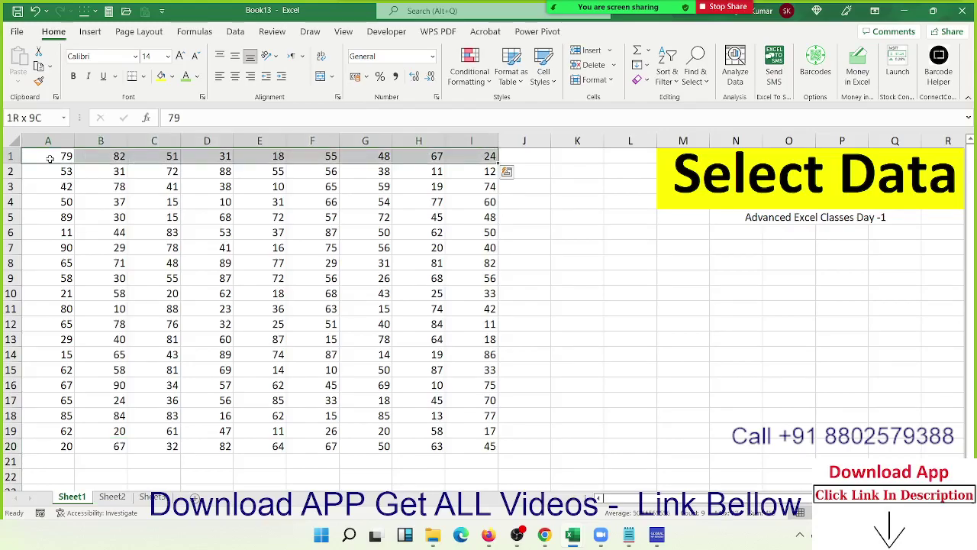
{"action": "key", "text": "ctrl+shift+Down"}
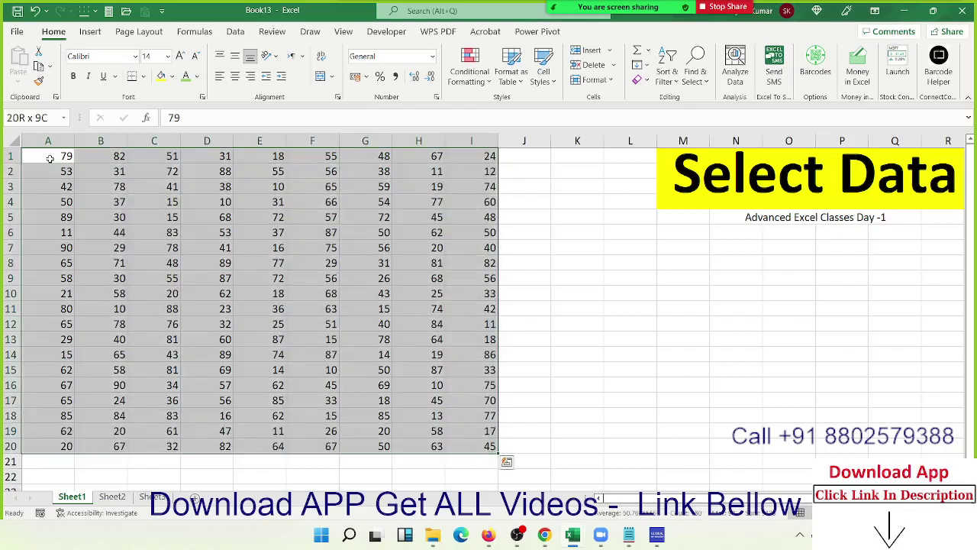
{"action": "left_click", "coordinate": [49, 158]}
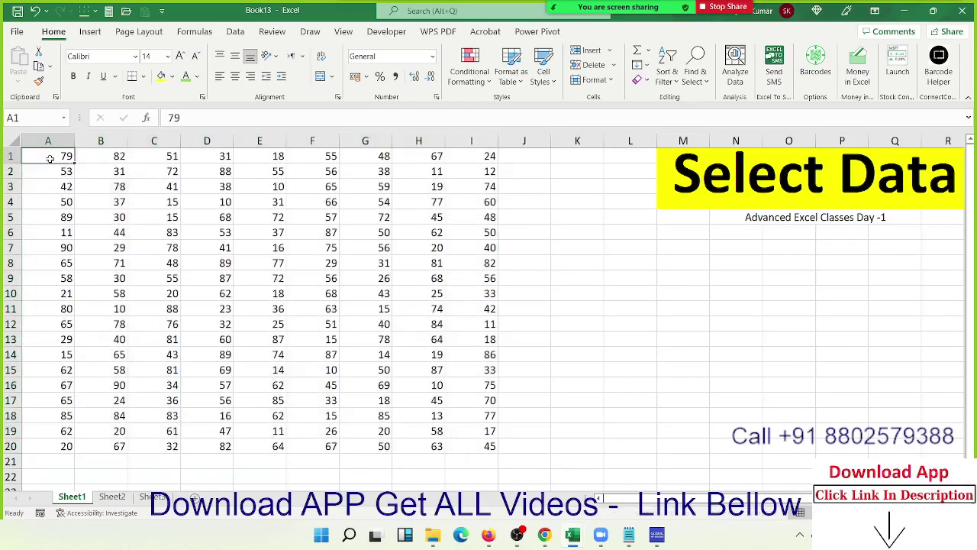
{"action": "key", "text": "ctrl+shift+Right"}
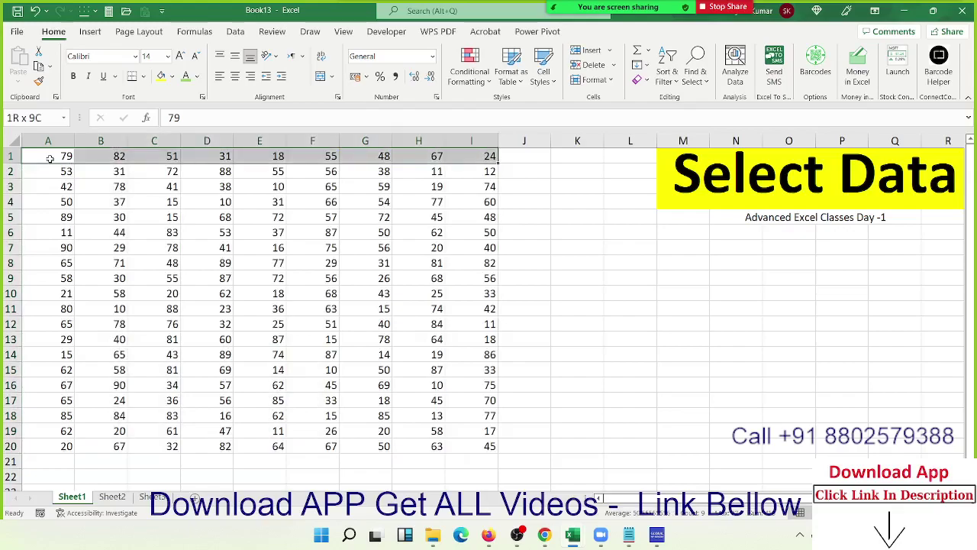
{"action": "key", "text": "ctrl+shift+Down"}
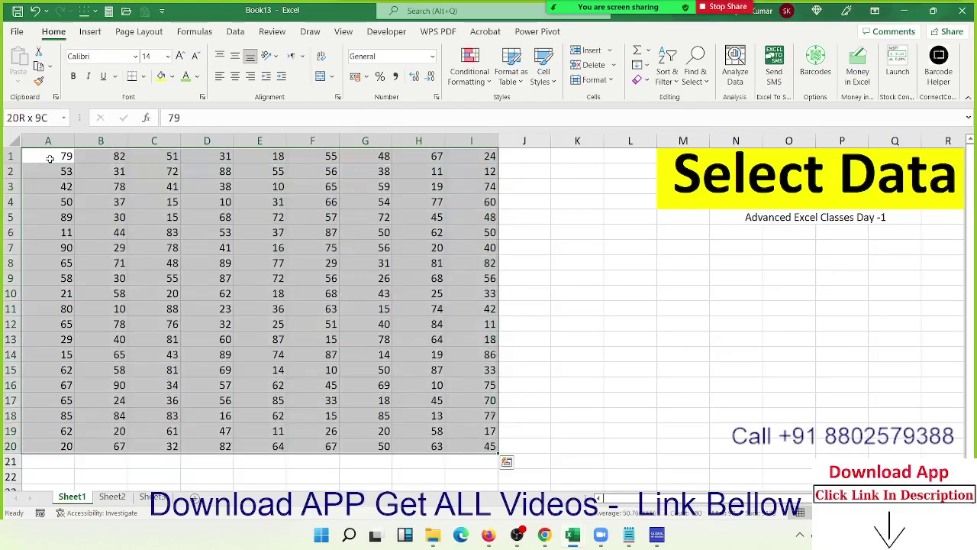
{"action": "left_click", "coordinate": [49, 158]}
{"action": "key", "text": "ctrl+shift+Right"}
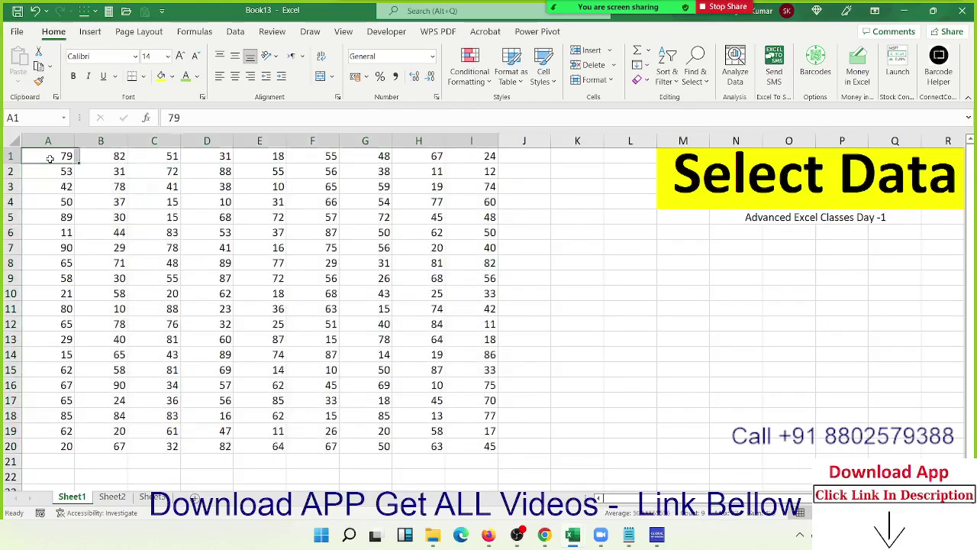
{"action": "key", "text": "ctrl+shift+Down"}
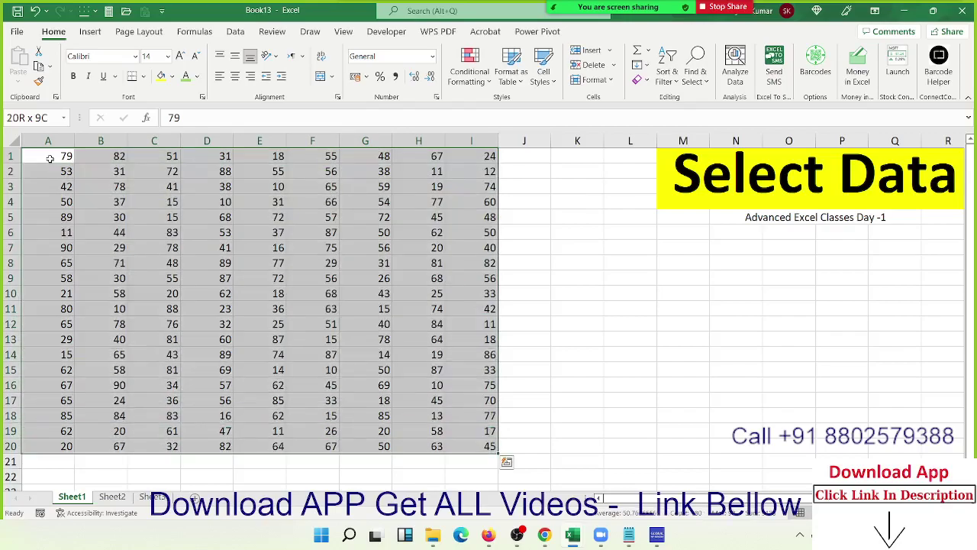
- Dismiss Quick Analysis, reselect A1:I20 and copy it with Ctrl+C
{"action": "key", "text": "ctrl+q"}
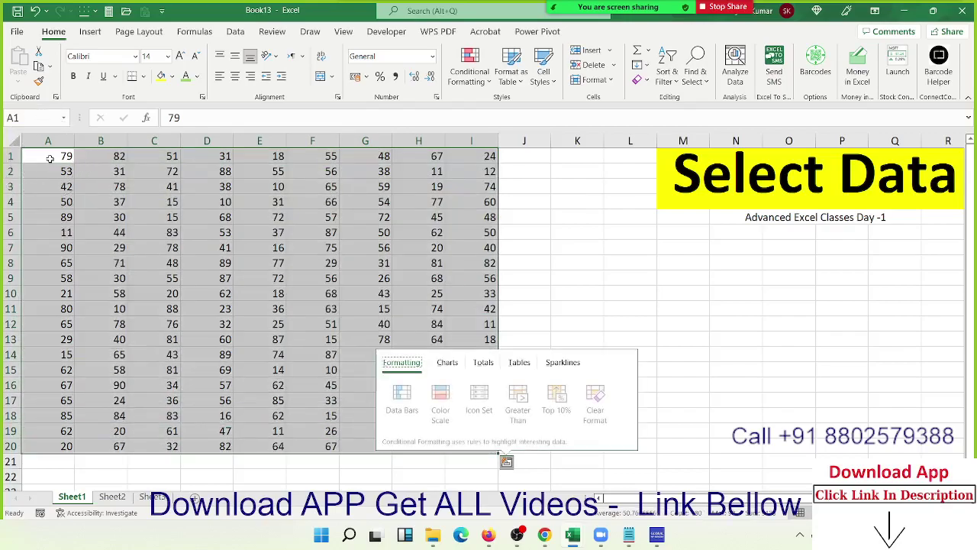
{"action": "key", "text": "Escape"}
{"action": "key", "text": "Right"}
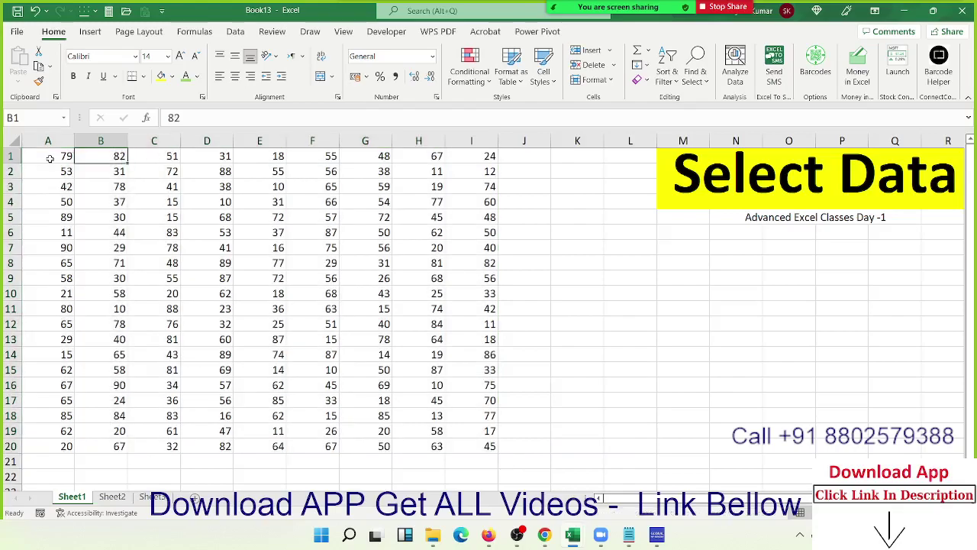
{"action": "key", "text": "Right"}
{"action": "key", "text": "Right"}
{"action": "key", "text": "Right"}
{"action": "key", "text": "Right"}
{"action": "key", "text": "Left"}
{"action": "key", "text": "Left"}
{"action": "key", "text": "Left"}
{"action": "key", "text": "Left"}
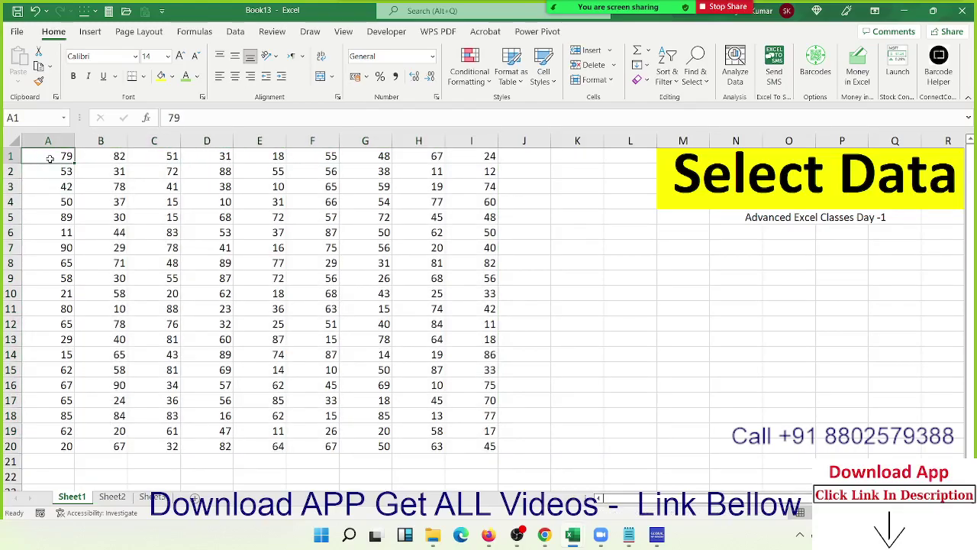
{"action": "key", "text": "ctrl+shift+Right"}
{"action": "key", "text": "ctrl+shift+Down"}
{"action": "key", "text": "ctrl+c"}
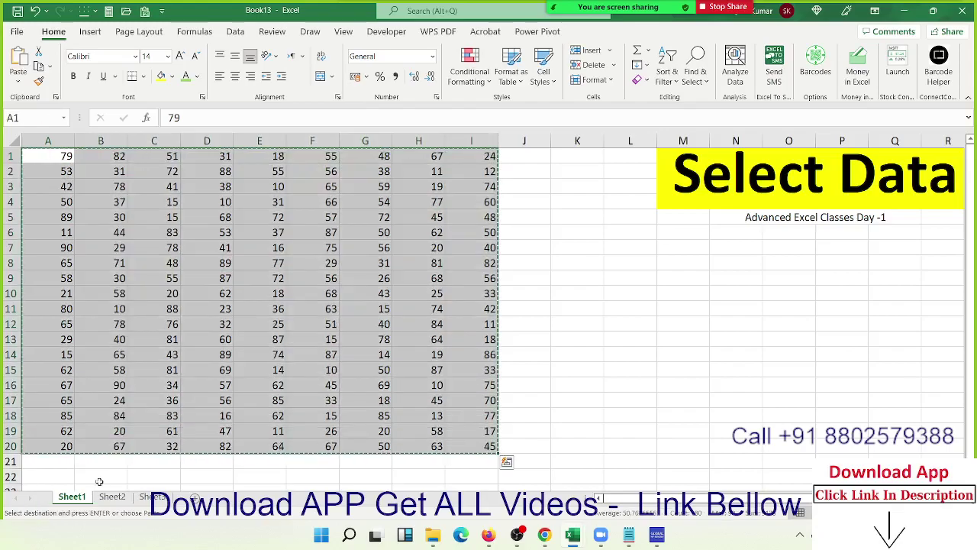
- Paste the copied block at A1 of Sheet2, then jump to I1 with End+Right
{"action": "left_click", "coordinate": [113, 496]}
{"action": "key", "text": "ctrl+v"}
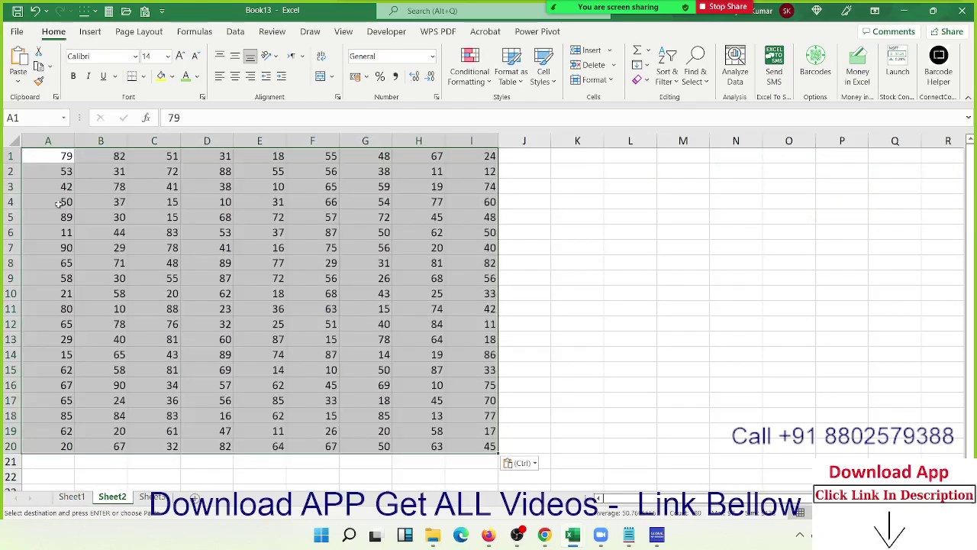
{"action": "key", "text": "Escape"}
{"action": "left_click", "coordinate": [63, 156]}
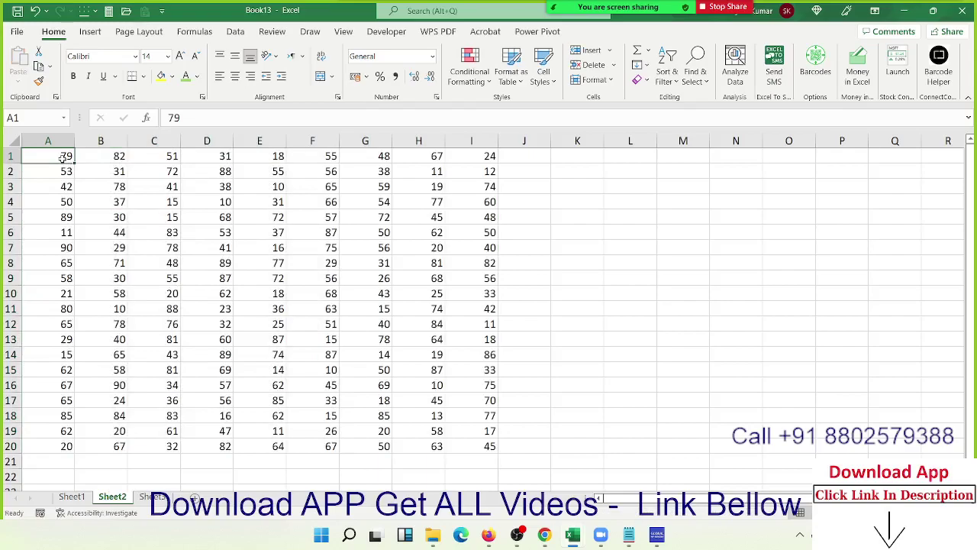
{"action": "key", "text": "End"}
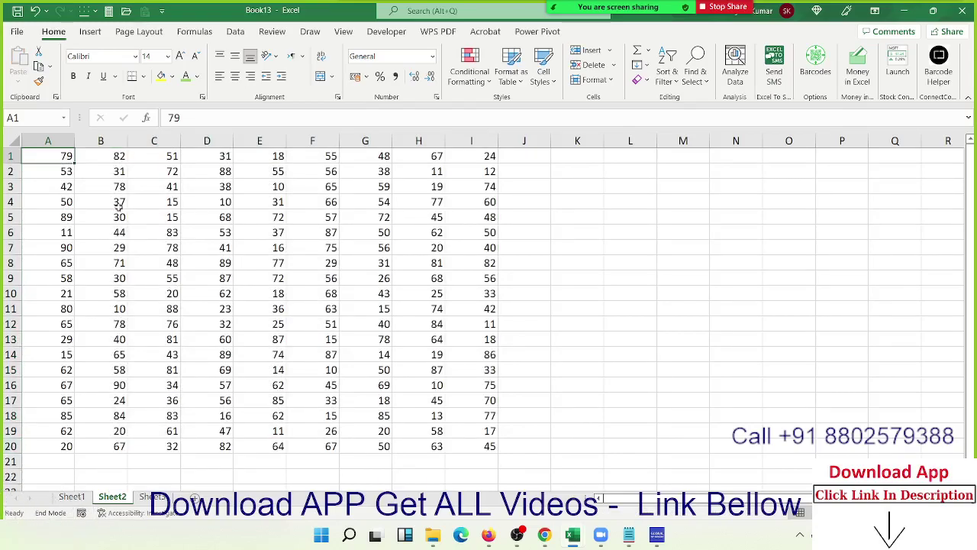
{"action": "key", "text": "Right"}
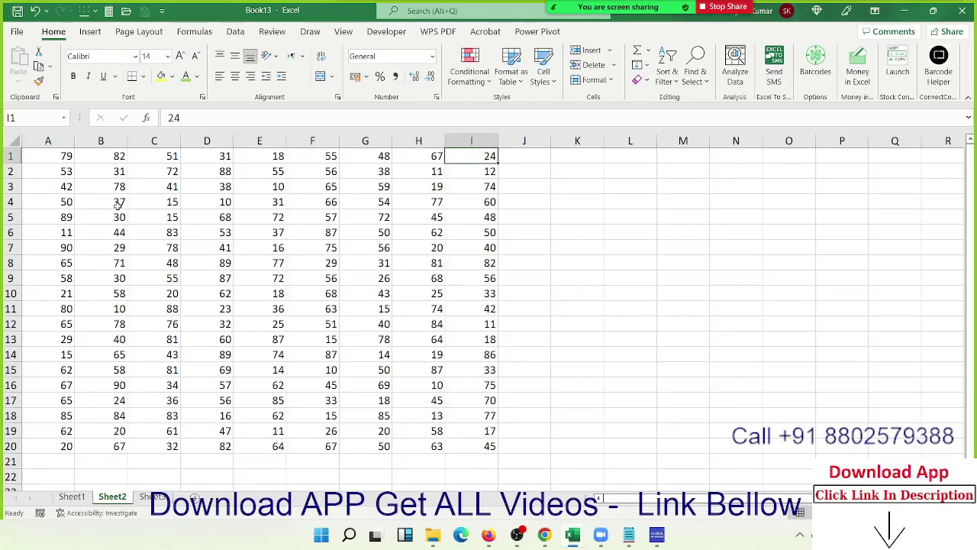
- On Sheet1, select the data with Ctrl+A and test End+Right jumps along row 1
{"action": "left_click", "coordinate": [77, 494]}
{"action": "key", "text": "ctrl+a"}
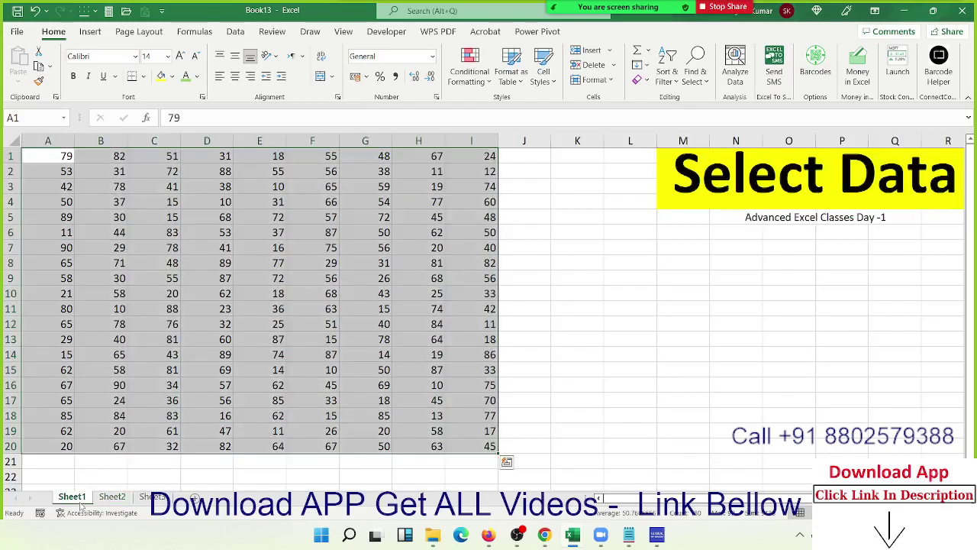
{"action": "left_click", "coordinate": [55, 157]}
{"action": "key", "text": "End"}
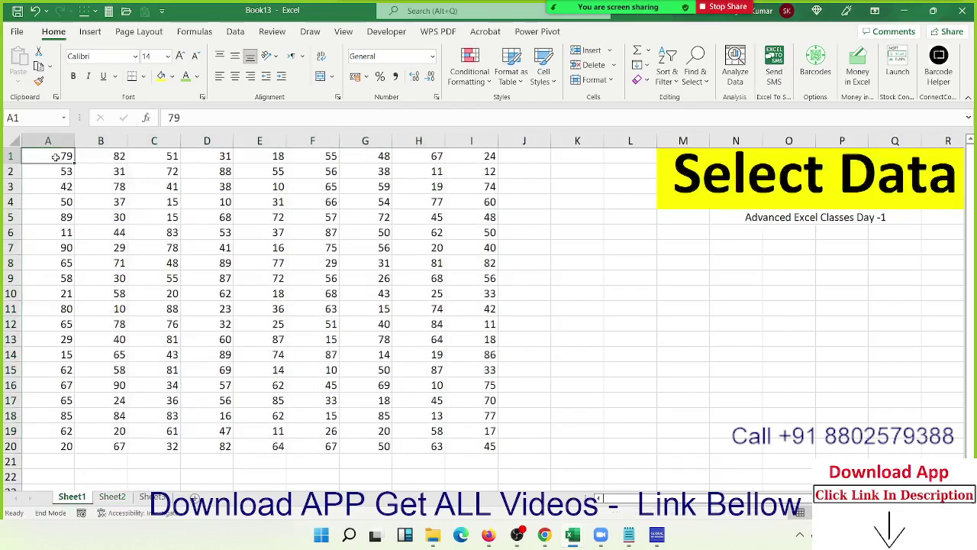
{"action": "key", "text": "Right"}
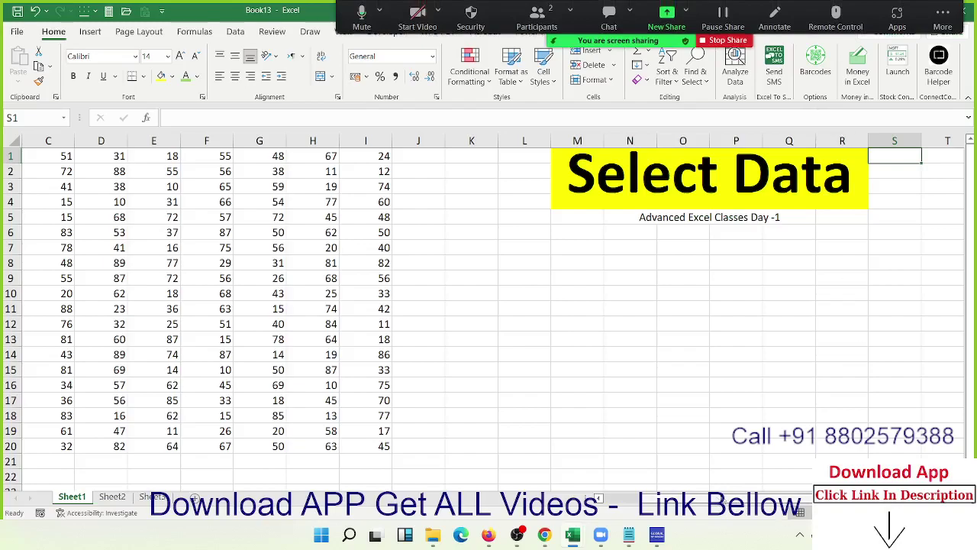
{"action": "scroll", "coordinate": [645, 500], "scroll_direction": "left", "scroll_amount": 2}
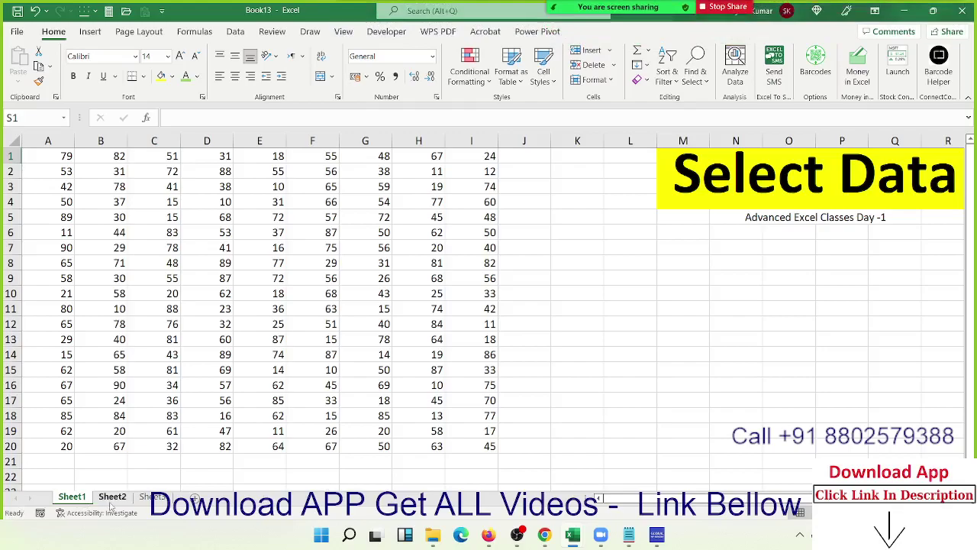
{"action": "key", "text": "ctrl+Left"}
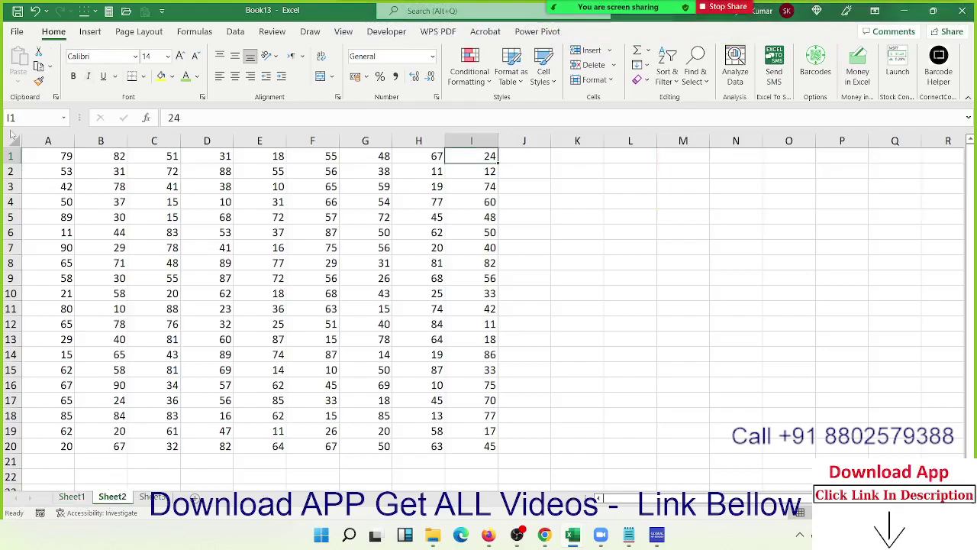
{"action": "left_click", "coordinate": [39, 159]}
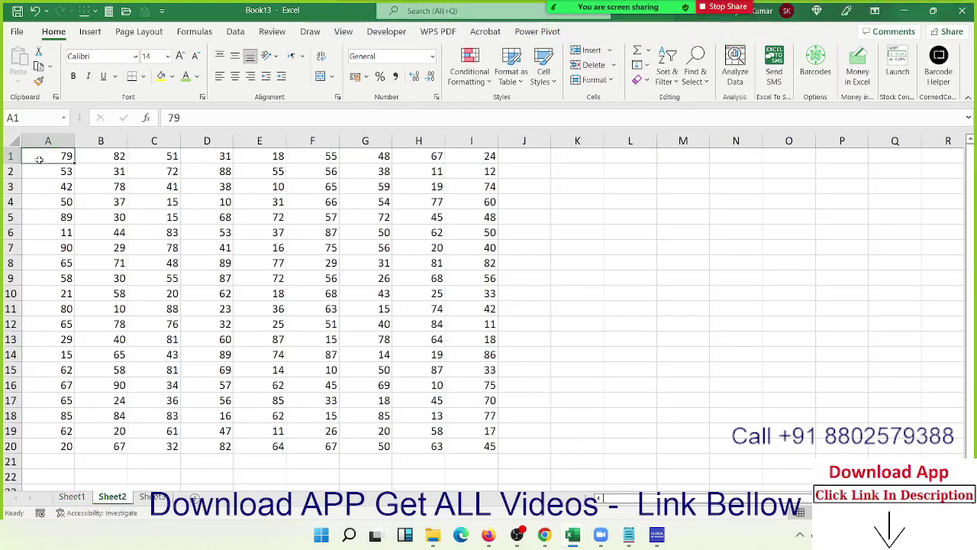
- Jump to I20 and back, then select A1:I20 twice with Ctrl+Shift+End
{"action": "key", "text": "ctrl+End"}
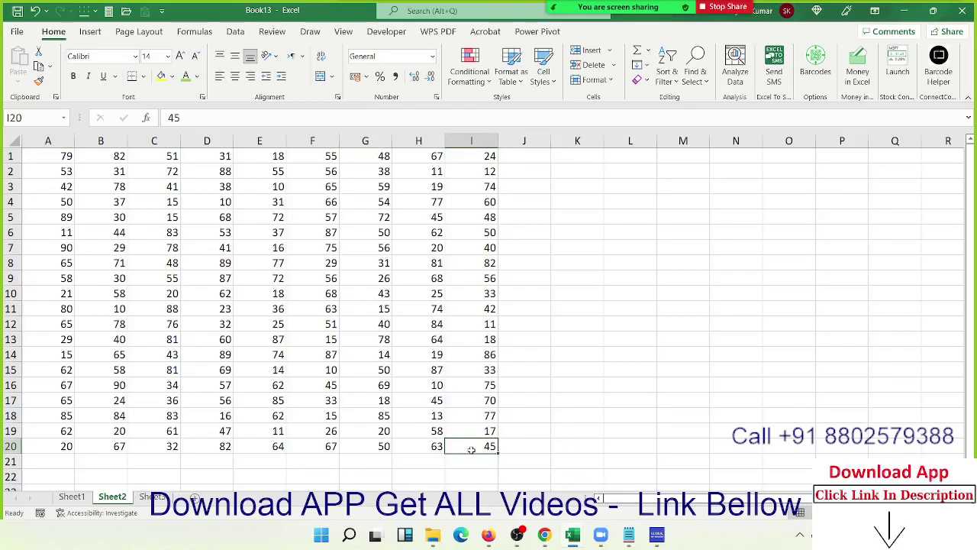
{"action": "key", "text": "ctrl+Home"}
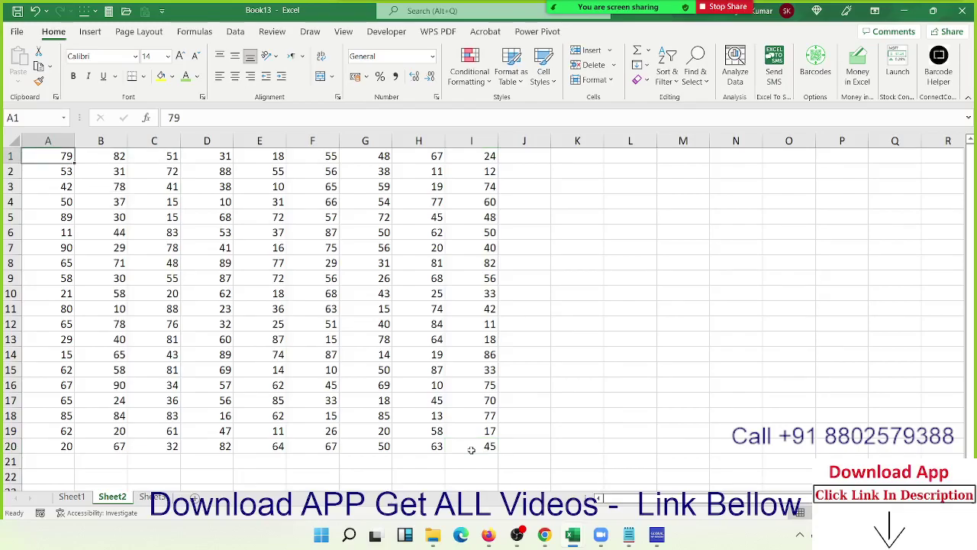
{"action": "key", "text": "ctrl+shift+End"}
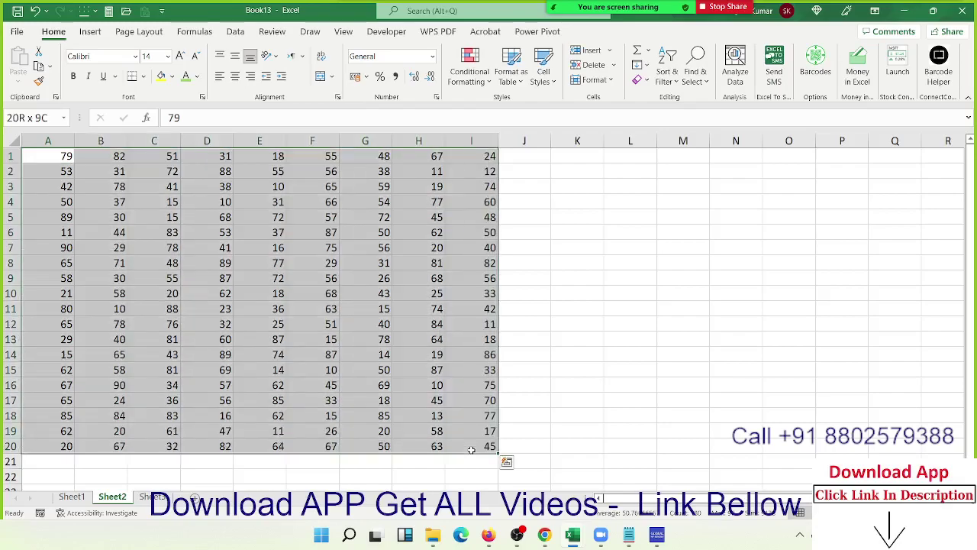
{"action": "key", "text": "ctrl+Home"}
{"action": "key", "text": "ctrl+shift+End"}
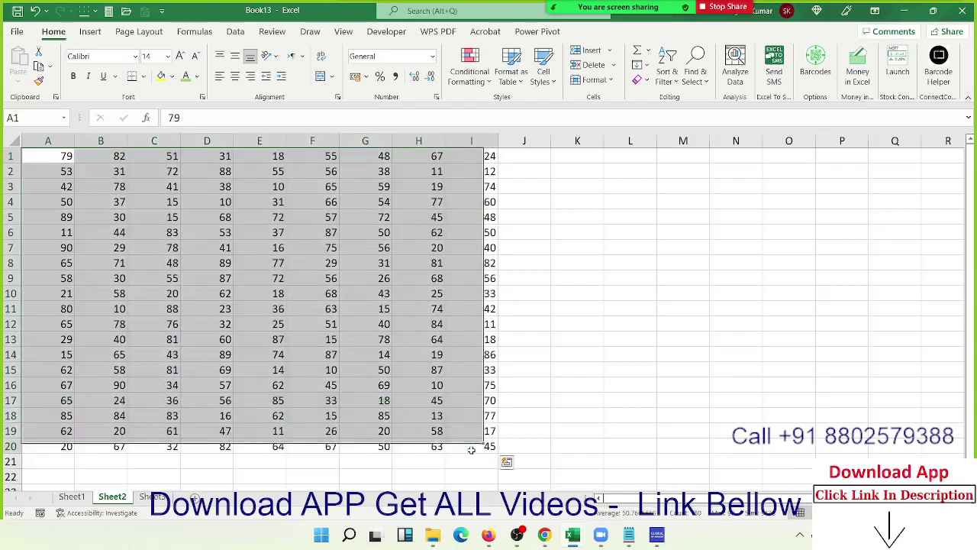
{"action": "key", "text": "ctrl+Home"}
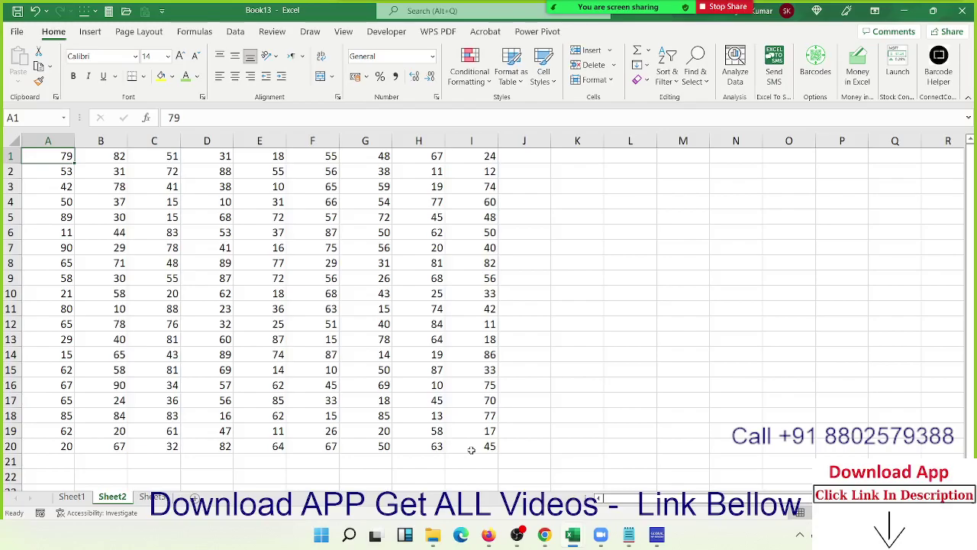
- Select A1:I20 with Ctrl+Shift arrows, then select the whole of row 7
{"action": "key", "text": "ctrl+shift+Right"}
{"action": "key", "text": "ctrl+shift+Down"}
{"action": "key", "text": "ctrl+Home"}
{"action": "key", "text": "Down"}
{"action": "key", "text": "Down"}
{"action": "key", "text": "Down"}
{"action": "key", "text": "Down"}
{"action": "key", "text": "Down"}
{"action": "key", "text": "Down"}
{"action": "key", "text": "shift+space"}
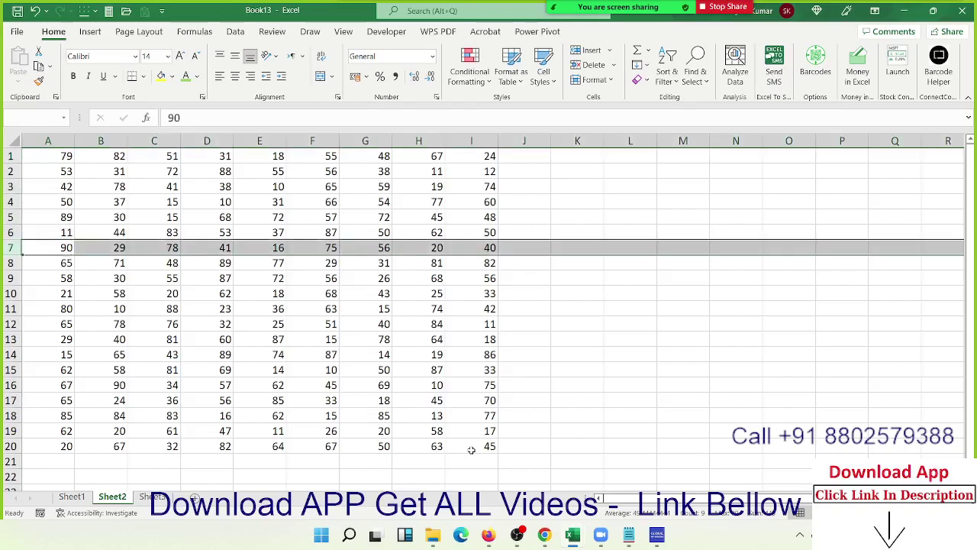
- Insert a blank row at row 7, then compare the Ctrl+A and Ctrl+Shift+End selections from A1
{"action": "key", "text": "ctrl+shift+plus"}
{"action": "key", "text": "Up"}
{"action": "key", "text": "Up"}
{"action": "key", "text": "Up"}
{"action": "key", "text": "Up"}
{"action": "key", "text": "Up"}
{"action": "key", "text": "Up"}
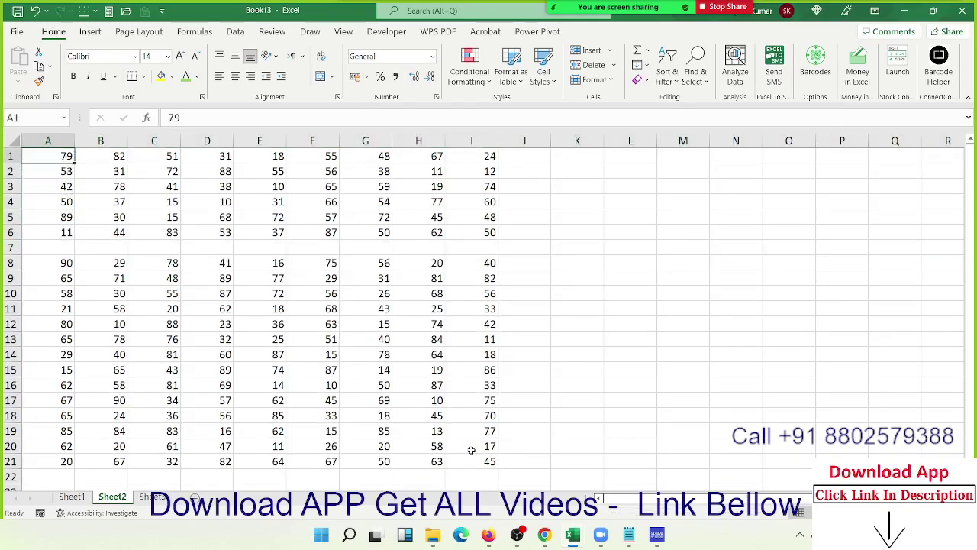
{"action": "key", "text": "ctrl+a"}
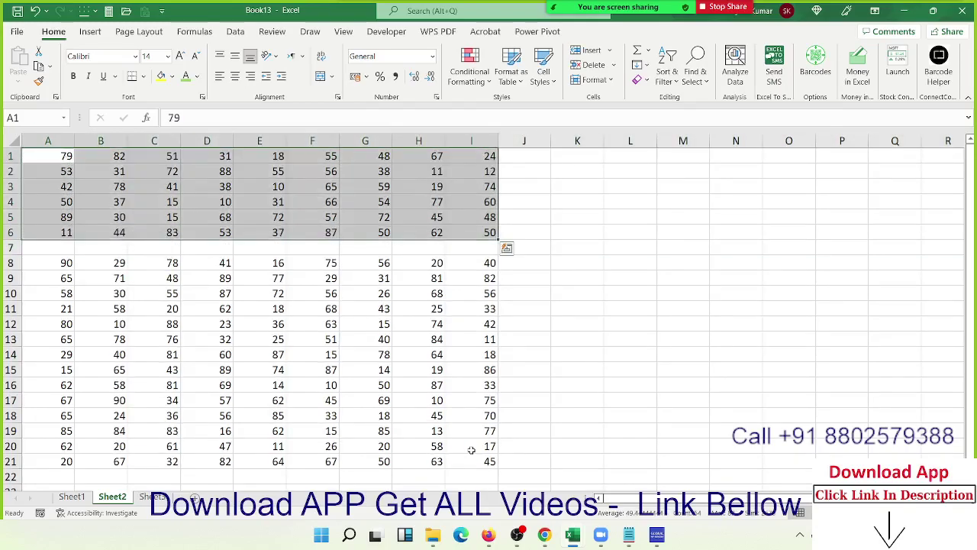
{"action": "key", "text": "Up"}
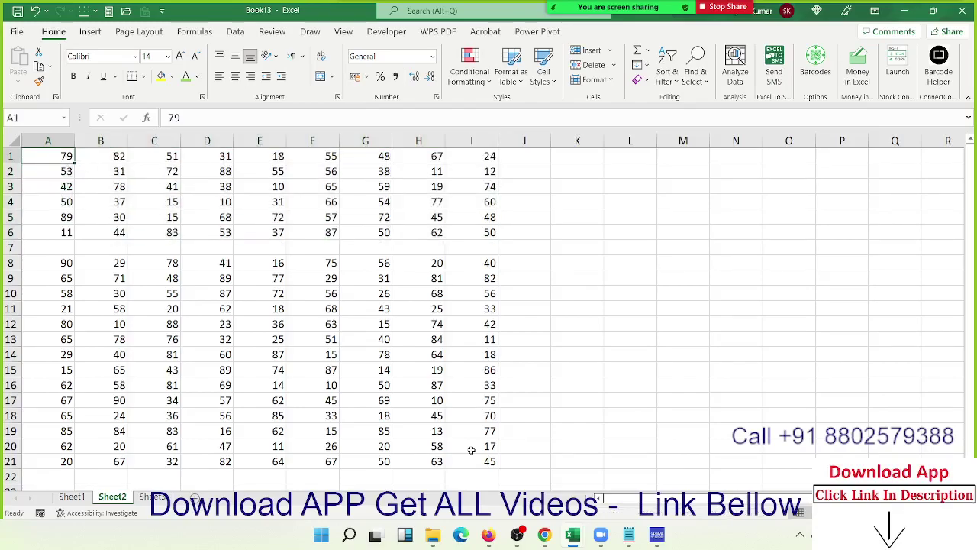
{"action": "key", "text": "ctrl+shift+End"}
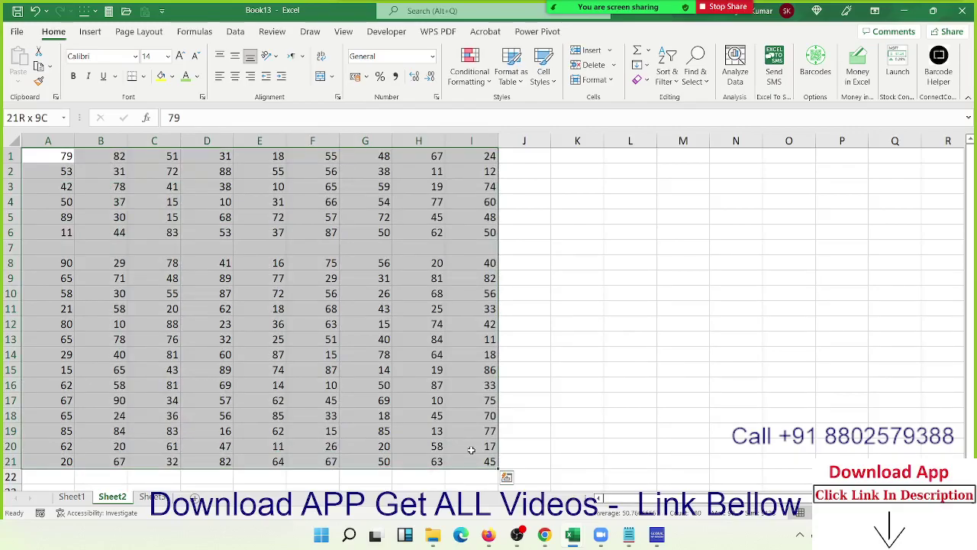
{"action": "key", "text": "Up"}
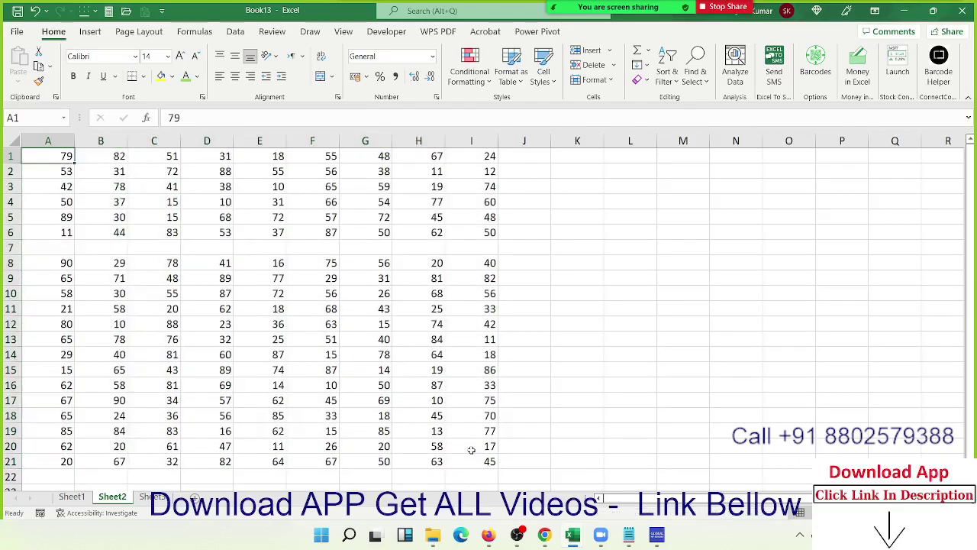
{"action": "key", "text": "Down"}
{"action": "key", "text": "Down"}
{"action": "key", "text": "Down"}
{"action": "key", "text": "shift+space"}
{"action": "key", "text": "ctrl+minus"}
{"action": "key", "text": "Up"}
{"action": "key", "text": "Delete"}
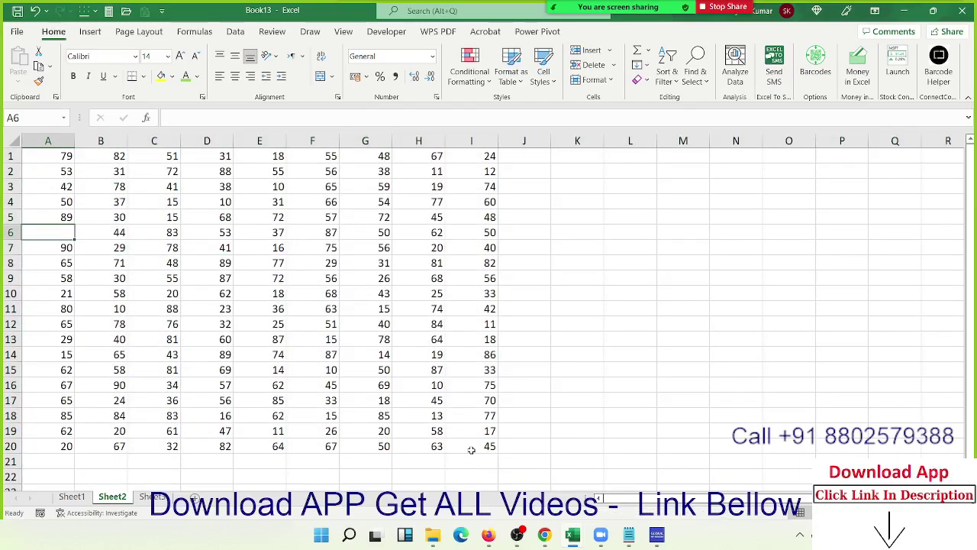
{"action": "key", "text": "Down"}
{"action": "key", "text": "Down"}
{"action": "key", "text": "Down"}
{"action": "key", "text": "Delete"}
{"action": "key", "text": "Up"}
{"action": "key", "text": "Up"}
{"action": "key", "text": "Up"}
{"action": "key", "text": "Up"}
{"action": "key", "text": "Up"}
{"action": "key", "text": "Up"}
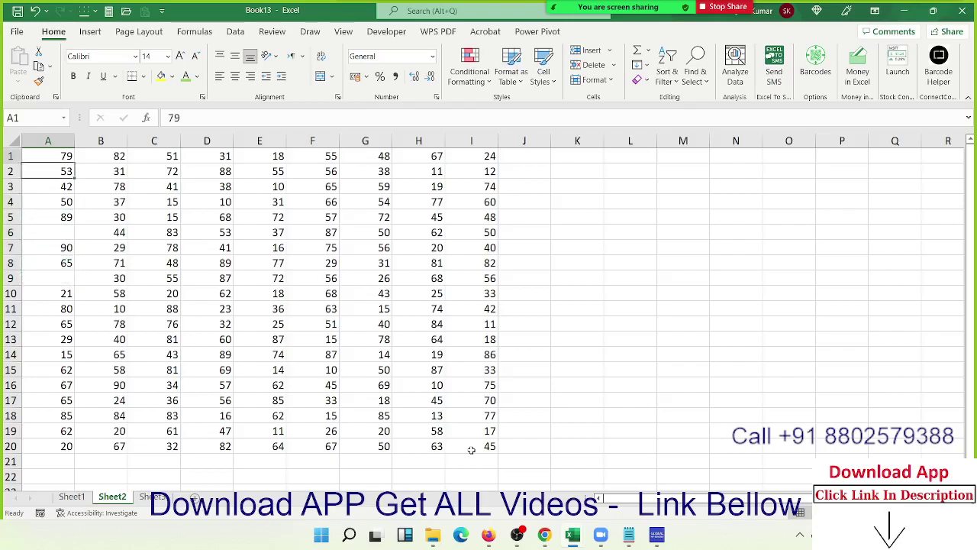
{"action": "key", "text": "ctrl+shift+Right"}
{"action": "key", "text": "ctrl+shift+Down"}
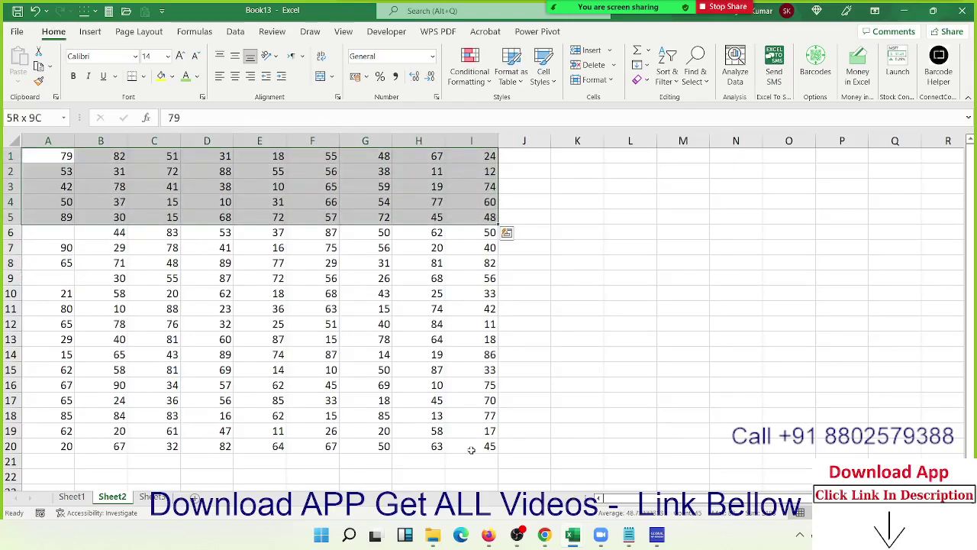
{"action": "key", "text": "ctrl+Home"}
{"action": "key", "text": "ctrl+shift+End"}
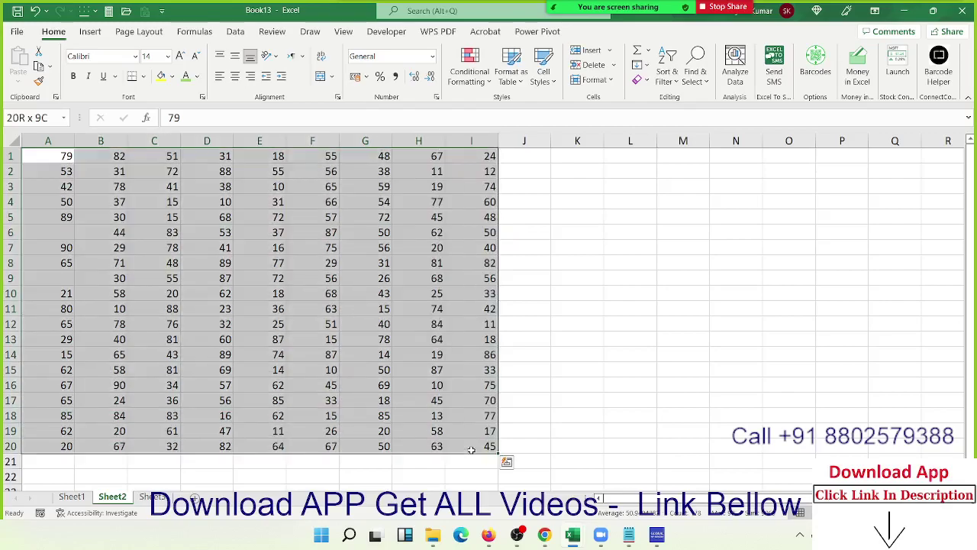
- Enter 51 in cell A6 and 14 in cell A9
{"action": "key", "text": "Down"}
{"action": "key", "text": "Down"}
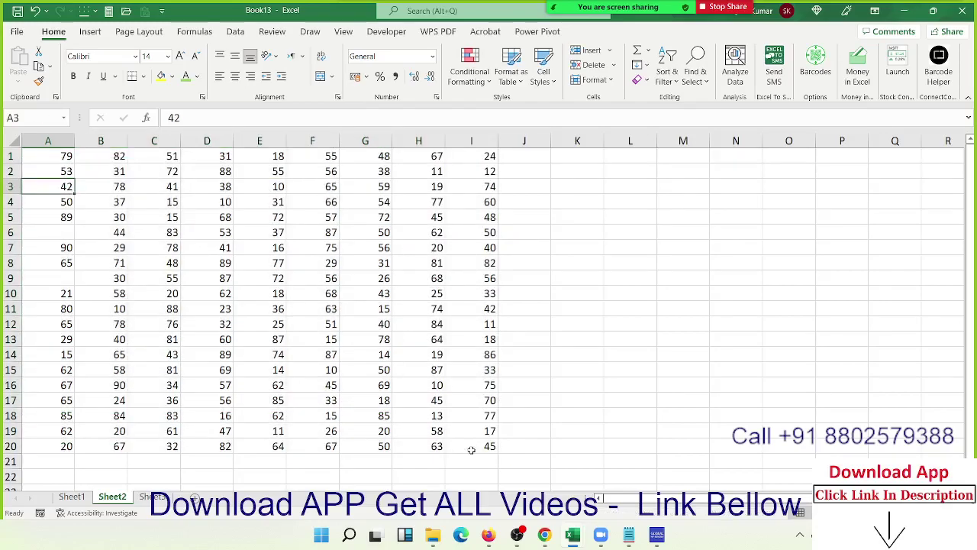
{"action": "key", "text": "Down"}
{"action": "key", "text": "Down"}
{"action": "key", "text": "Down"}
{"action": "type", "text": "51"}
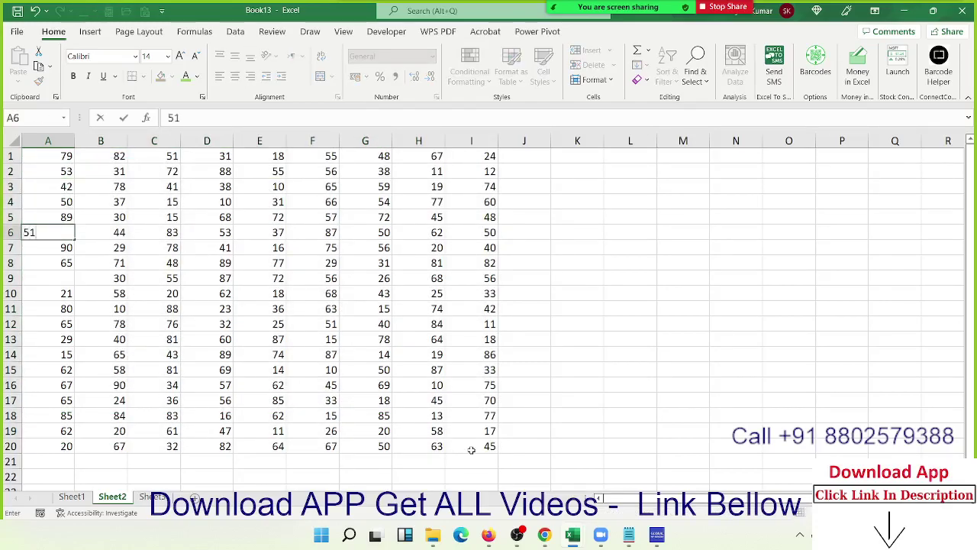
{"action": "key", "text": "Return"}
{"action": "key", "text": "Down"}
{"action": "key", "text": "Down"}
{"action": "type", "text": "14"}
{"action": "key", "text": "Right"}
- Type test letters 'a' into empty cells in columns J–L beside the data
{"action": "key", "text": "Right"}
{"action": "key", "text": "Right"}
{"action": "key", "text": "Right"}
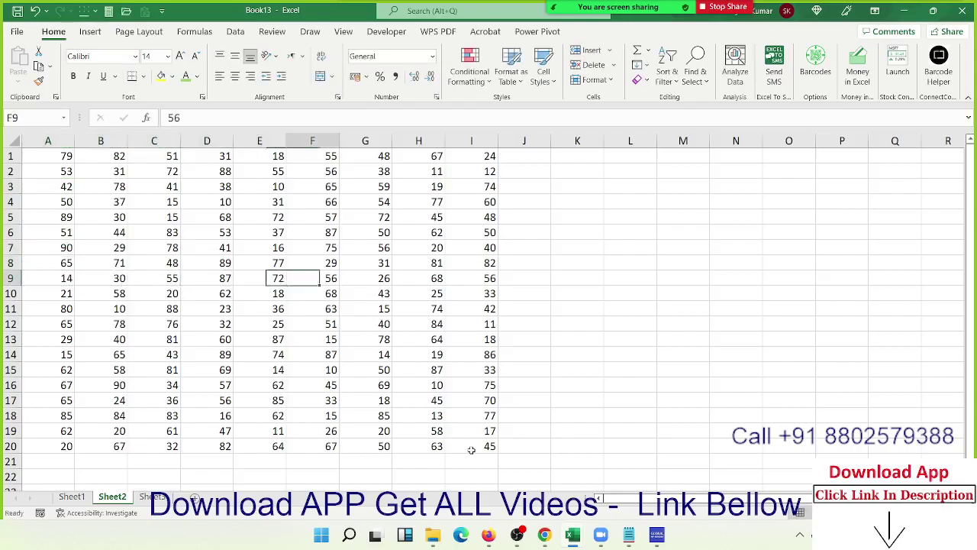
{"action": "key", "text": "Right"}
{"action": "key", "text": "Right"}
{"action": "key", "text": "Right"}
{"action": "key", "text": "Right"}
{"action": "key", "text": "Right"}
{"action": "key", "text": "Right"}
{"action": "type", "text": "a"}
{"action": "key", "text": "Up"}
{"action": "key", "text": "Up"}
{"action": "type", "text": "a"}
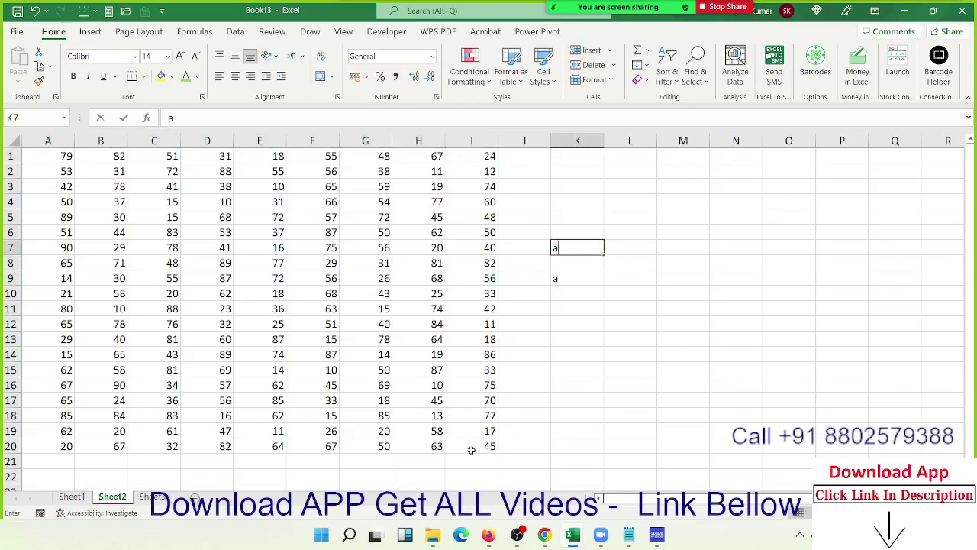
{"action": "key", "text": "Left"}
{"action": "type", "text": "a"}
{"action": "key", "text": "Up"}
{"action": "type", "text": "a"}
{"action": "key", "text": "Left"}
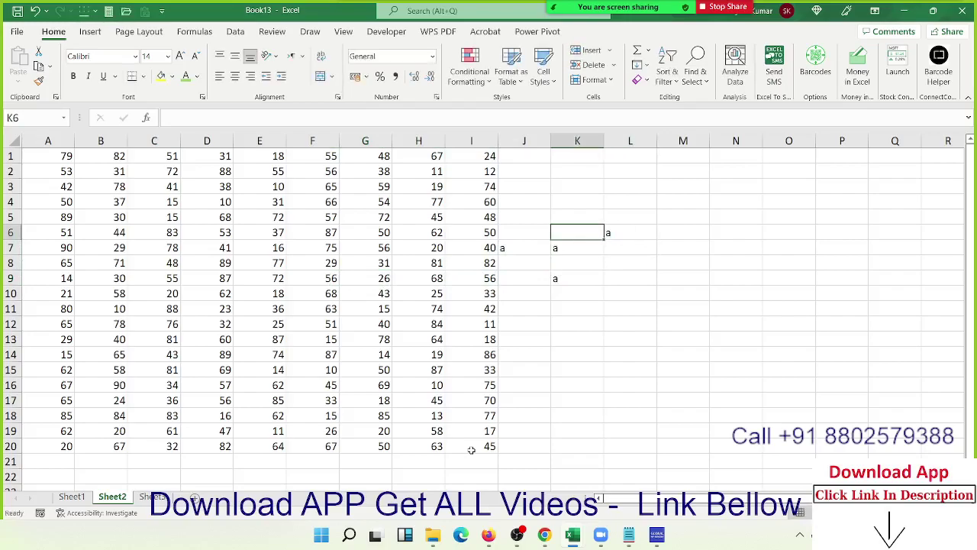
{"action": "key", "text": "Left"}
{"action": "key", "text": "Right"}
{"action": "key", "text": "Right"}
- Clear the test letters from J6:L9 and return to cell A1
{"action": "key", "text": "Left"}
{"action": "key", "text": "Left"}
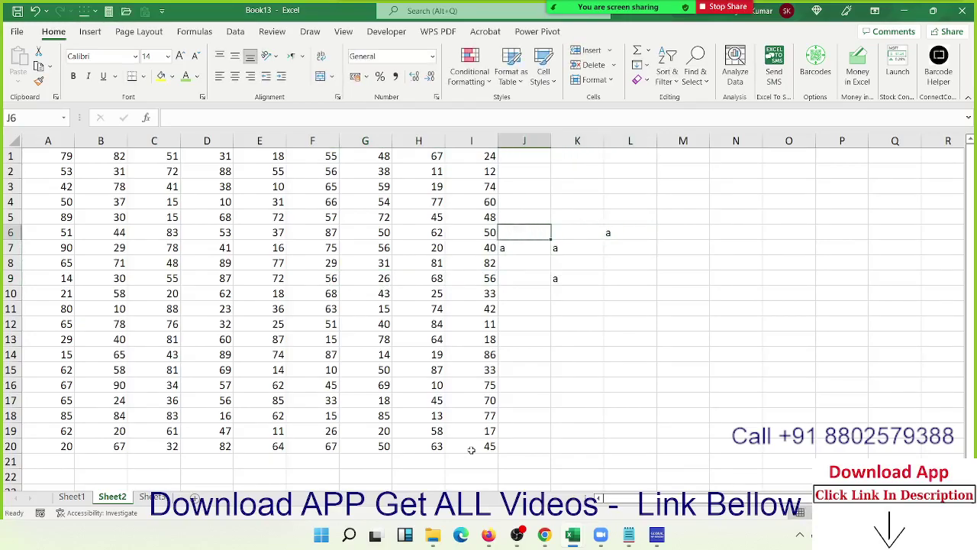
{"action": "key", "text": "shift+Right"}
{"action": "key", "text": "shift+Right"}
{"action": "key", "text": "shift+Down"}
{"action": "key", "text": "shift+Down"}
{"action": "key", "text": "shift+Down"}
{"action": "key", "text": "Delete"}
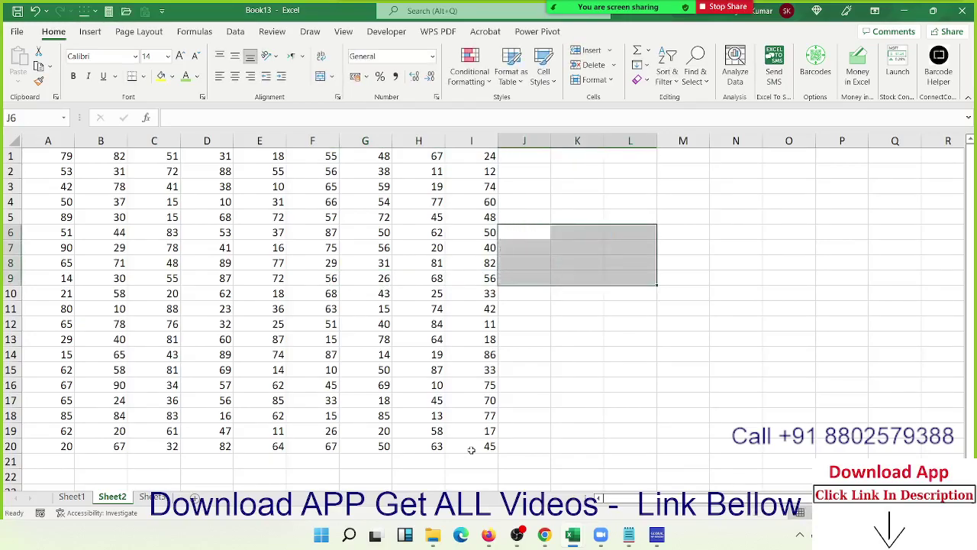
{"action": "key", "text": "Left"}
{"action": "key", "text": "Left"}
{"action": "key", "text": "Left"}
{"action": "key", "text": "ctrl+Home"}
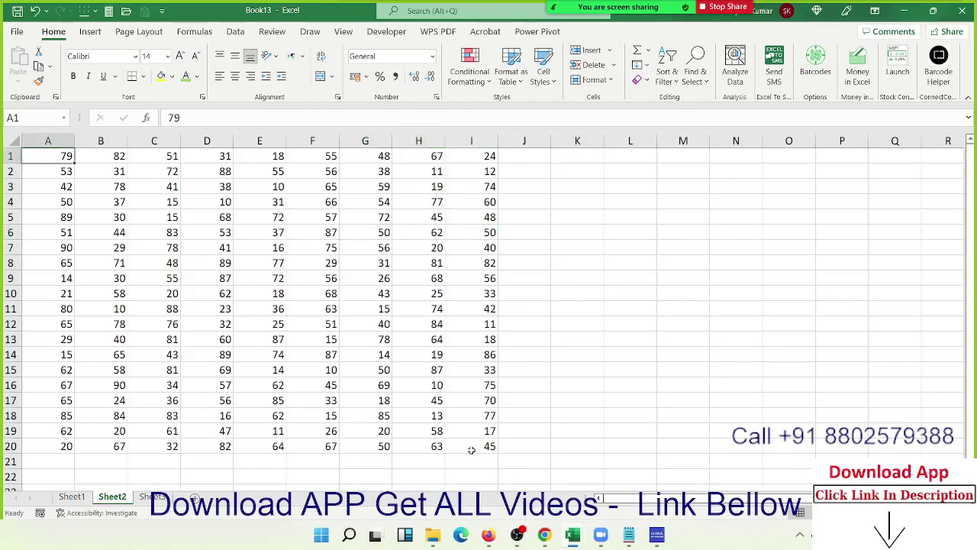
{"action": "key", "text": "ctrl+shift+End"}
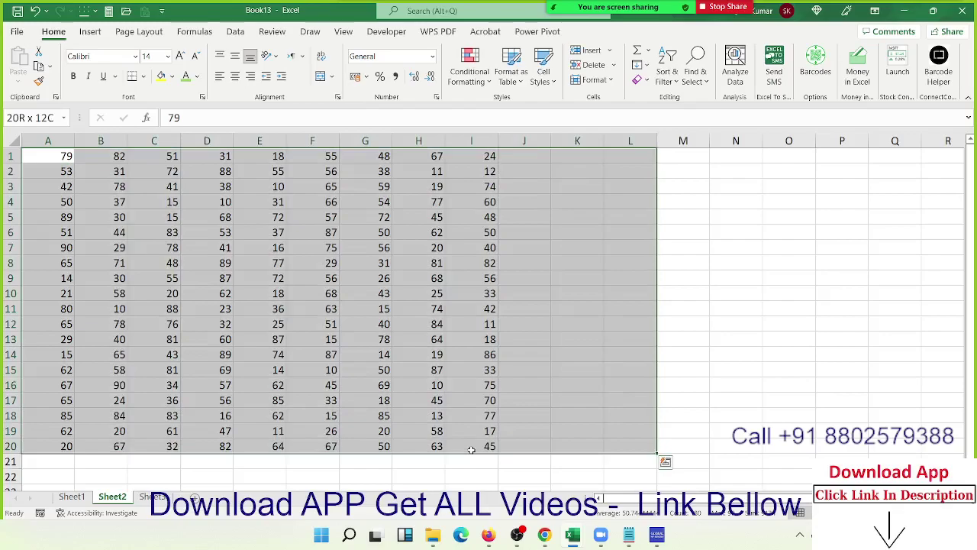
{"action": "key", "text": "ctrl+Home"}
{"action": "key", "text": "ctrl+a"}
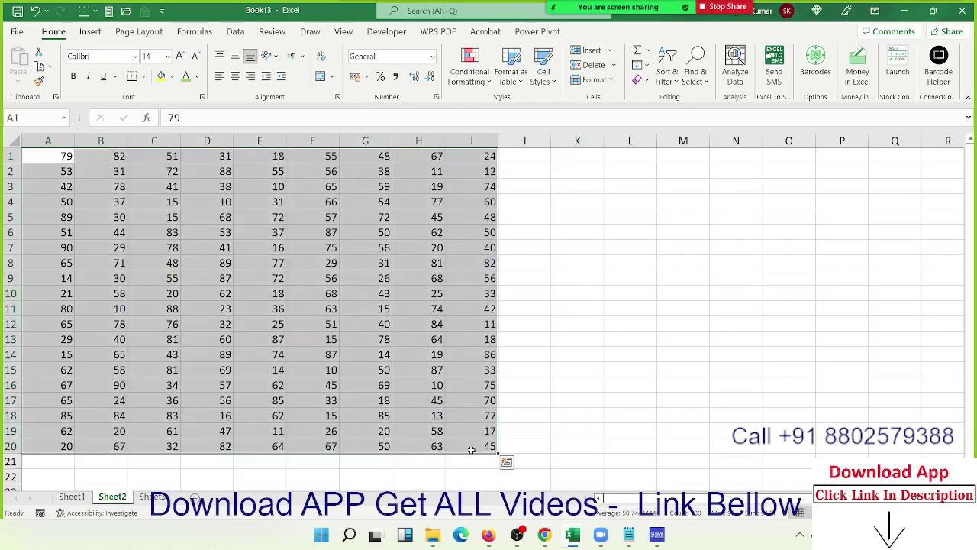
{"action": "key", "text": "ctrl+Home"}
{"action": "key", "text": "ctrl+shift+Right"}
{"action": "key", "text": "ctrl+shift+Down"}
{"action": "key", "text": "ctrl+Home"}
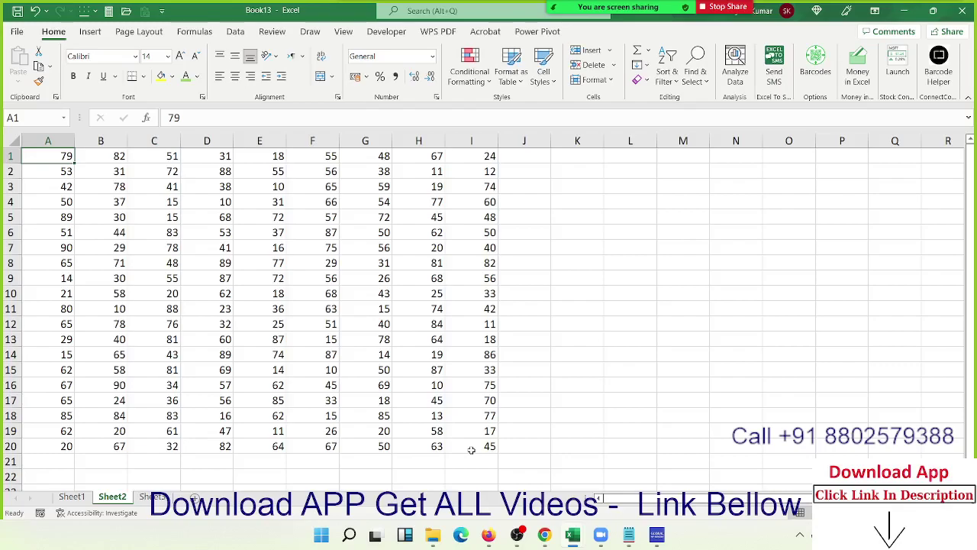
{"action": "key", "text": "Right"}
{"action": "key", "text": "Right"}
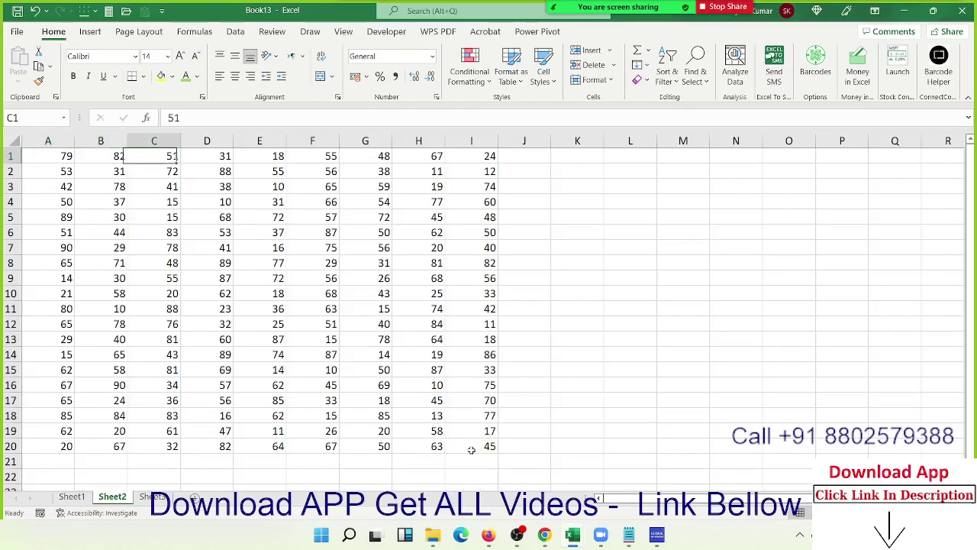
{"action": "key", "text": "Right"}
{"action": "key", "text": "Right"}
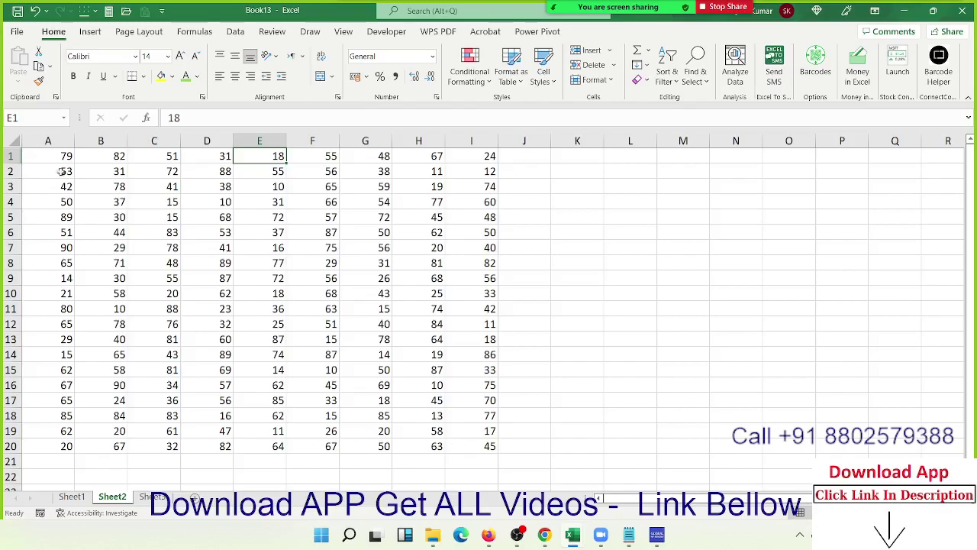
- Add B5, D7, G7, H4, G3, F9, E13, C12, B9, A13, C17, H18, I14, I10, H9 and G11 to the selection
{"action": "left_click", "coordinate": [122, 217], "text": "ctrl"}
{"action": "left_click", "coordinate": [214, 249], "text": "ctrl"}
{"action": "left_click", "coordinate": [368, 244], "text": "ctrl"}
{"action": "left_click", "coordinate": [433, 202], "text": "ctrl"}
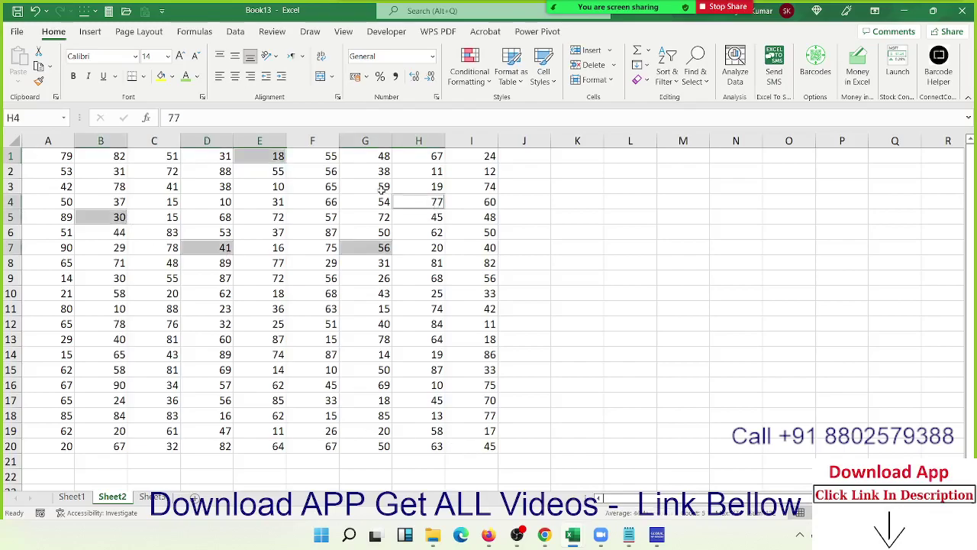
{"action": "left_click", "coordinate": [378, 186], "text": "ctrl"}
{"action": "left_click", "coordinate": [302, 276], "text": "ctrl"}
{"action": "left_click", "coordinate": [235, 334], "text": "ctrl"}
{"action": "left_click", "coordinate": [148, 325], "text": "ctrl"}
{"action": "left_click", "coordinate": [80, 281], "text": "ctrl"}
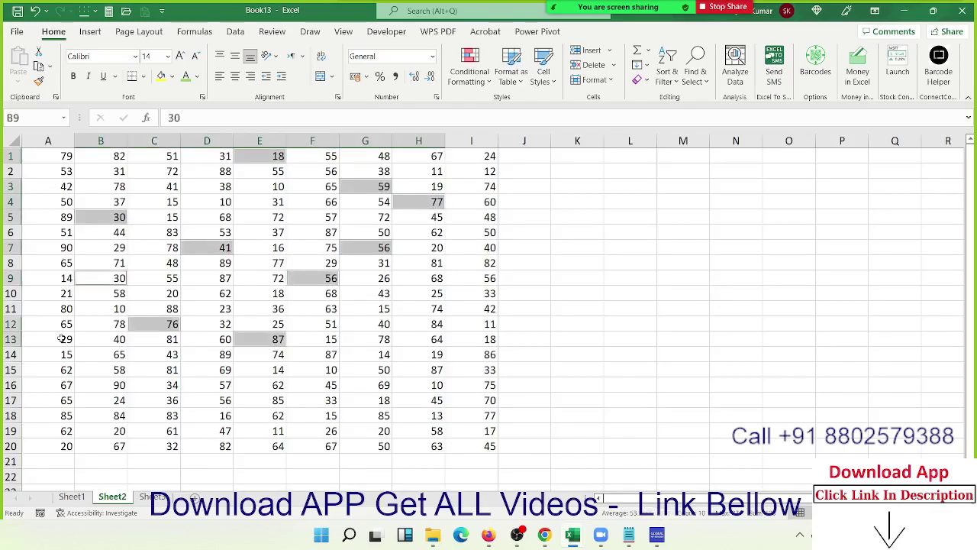
{"action": "left_click", "coordinate": [61, 339], "text": "ctrl"}
{"action": "left_click", "coordinate": [168, 401], "text": "ctrl"}
{"action": "left_click", "coordinate": [400, 413], "text": "ctrl"}
{"action": "left_click", "coordinate": [492, 356], "text": "ctrl"}
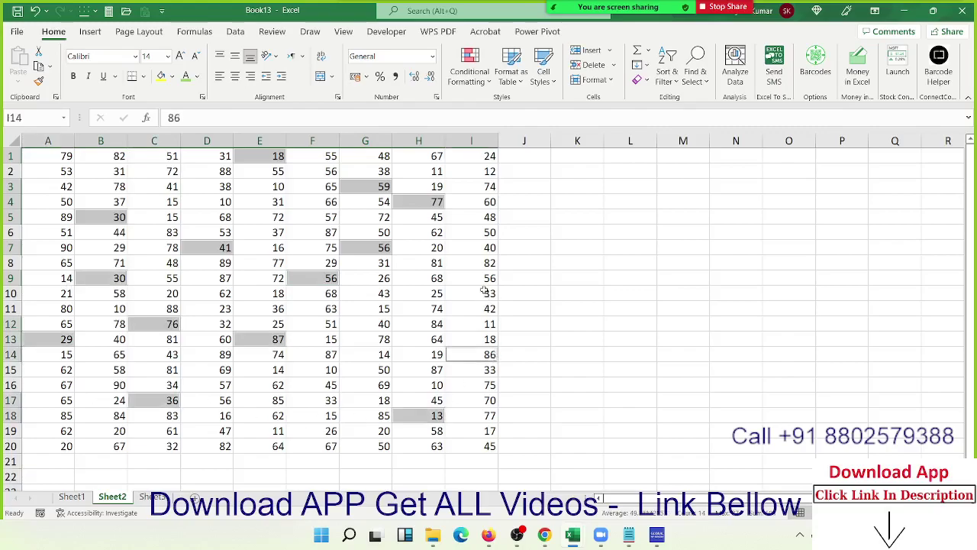
{"action": "left_click", "coordinate": [484, 291], "text": "ctrl"}
{"action": "left_click", "coordinate": [437, 279], "text": "ctrl"}
{"action": "left_click", "coordinate": [380, 313], "text": "ctrl"}
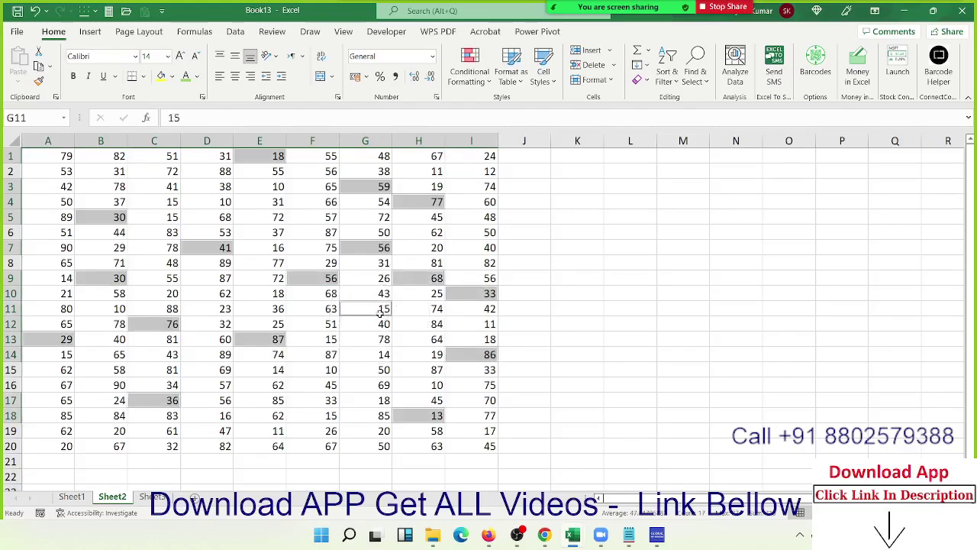
- Fill the selected cells yellow, try copying, and dismiss the multiple-selections warning
{"action": "left_click", "coordinate": [161, 76]}
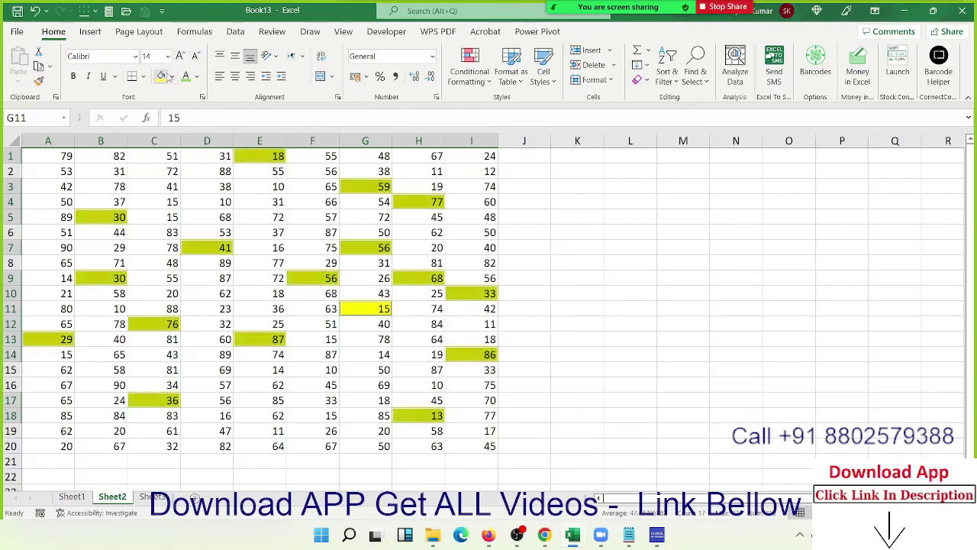
{"action": "key", "text": "ctrl+c"}
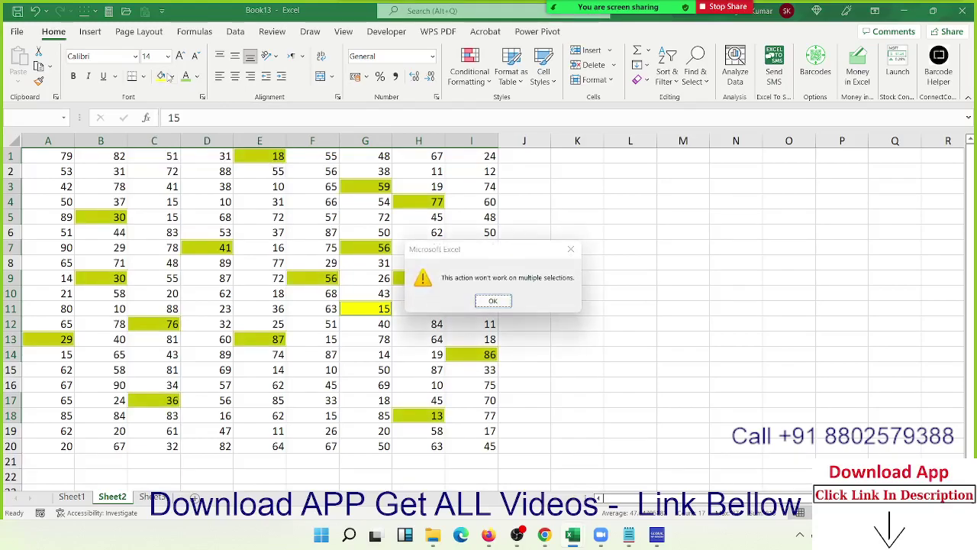
{"action": "key", "text": "Return"}
{"action": "left_click", "coordinate": [206, 184]}
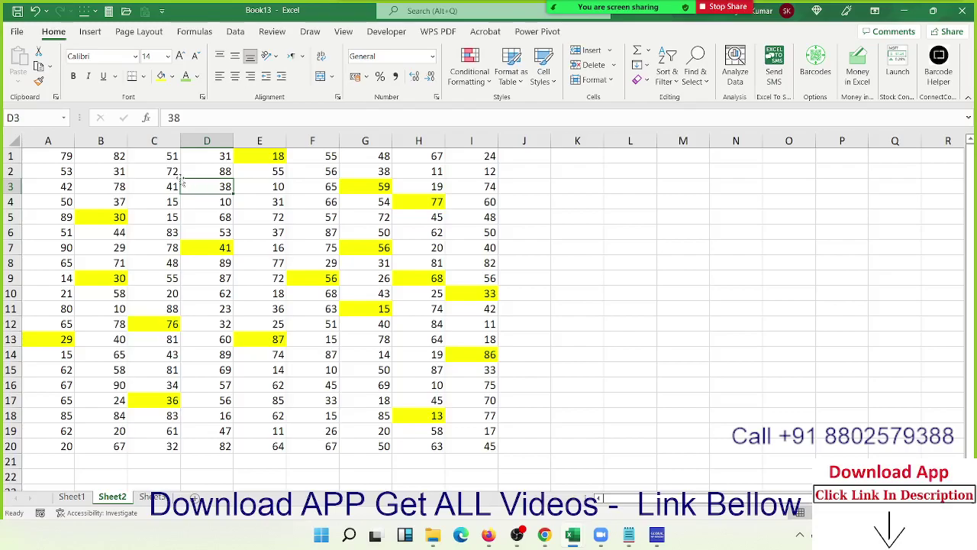
- Try copying the non-adjacent cells A1, C1, F1 and H1, then cancel the copy
{"action": "left_click", "coordinate": [67, 156]}
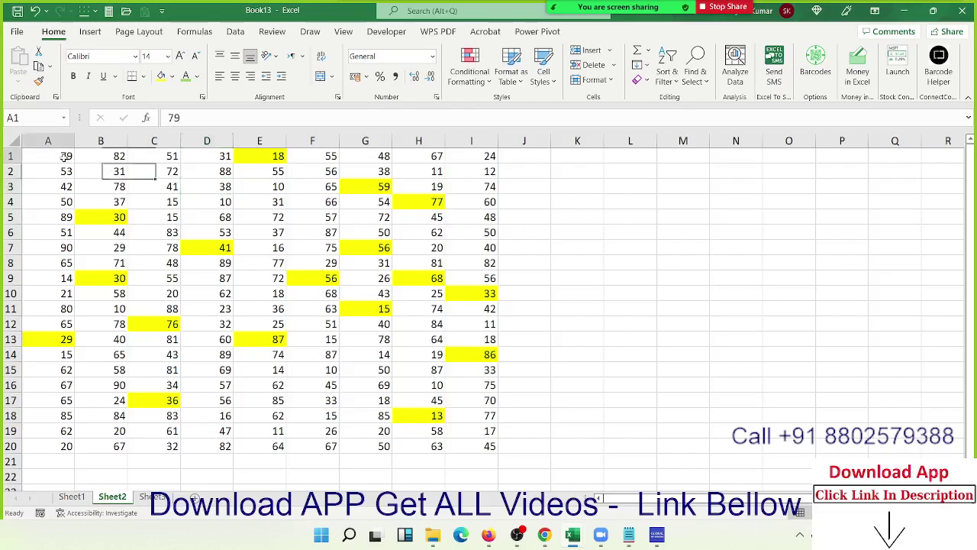
{"action": "left_click", "coordinate": [151, 158], "text": "ctrl"}
{"action": "left_click", "coordinate": [323, 157], "text": "ctrl"}
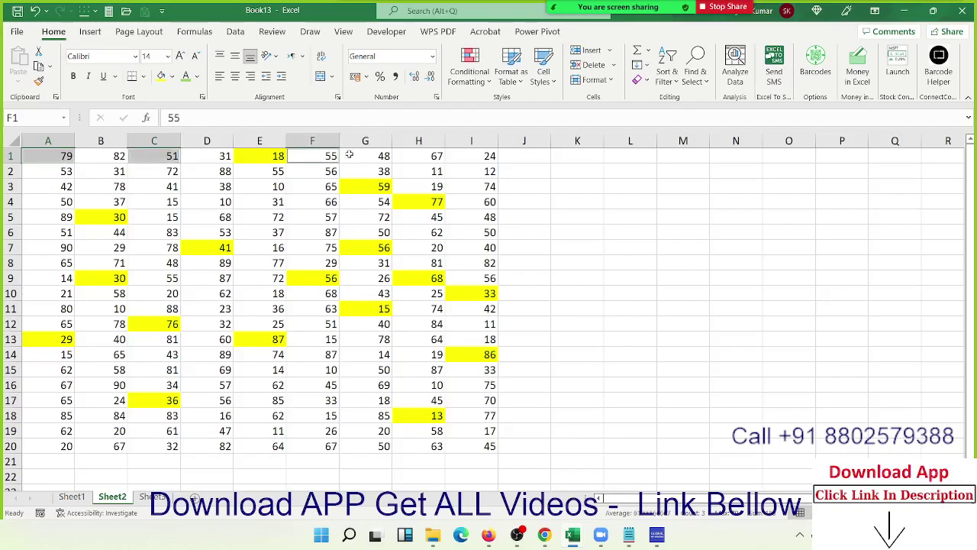
{"action": "left_click", "coordinate": [425, 154], "text": "ctrl"}
{"action": "key", "text": "ctrl+c"}
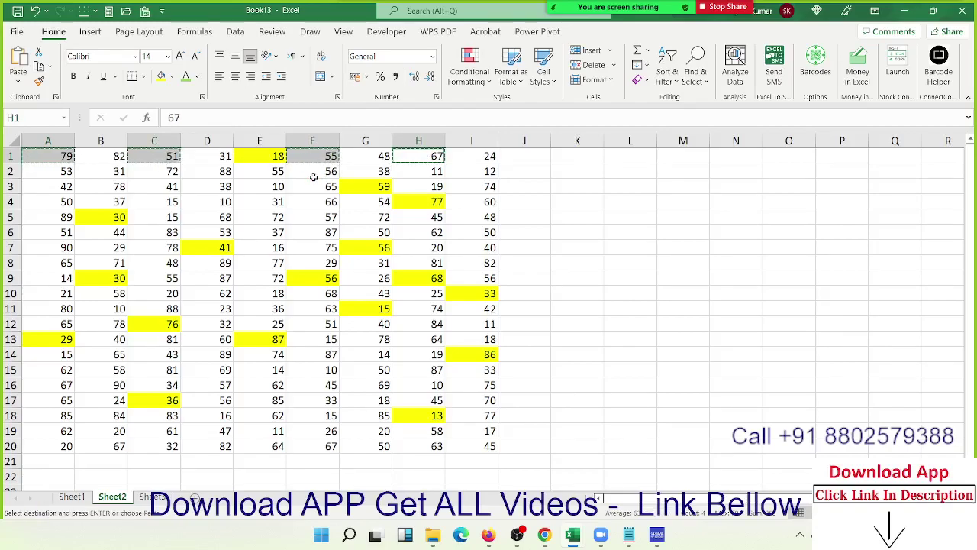
{"action": "key", "text": "Escape"}
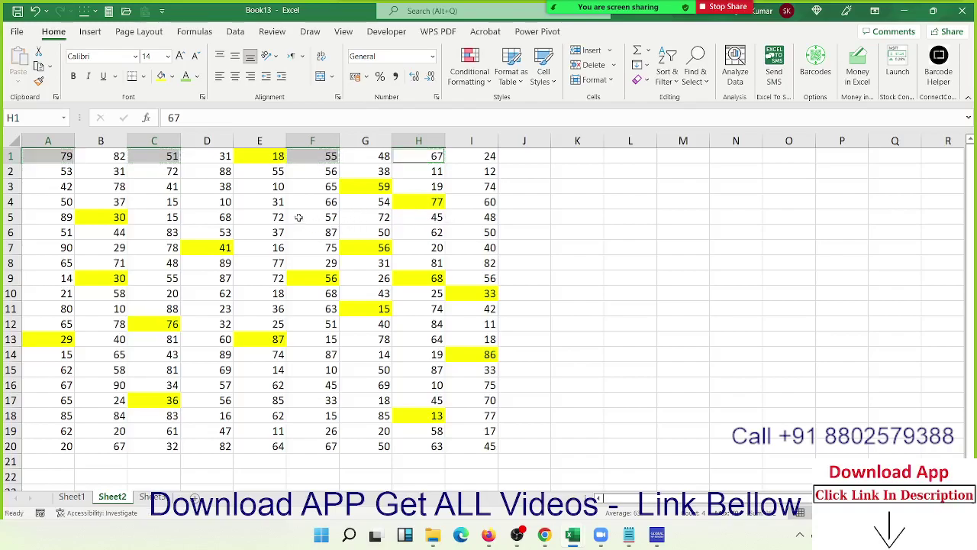
{"action": "left_click", "coordinate": [312, 217]}
- Copy A1:A3, D1:D3 and G1:G3 together, cancel, then create blank workbook Book14
{"action": "left_click", "coordinate": [53, 157]}
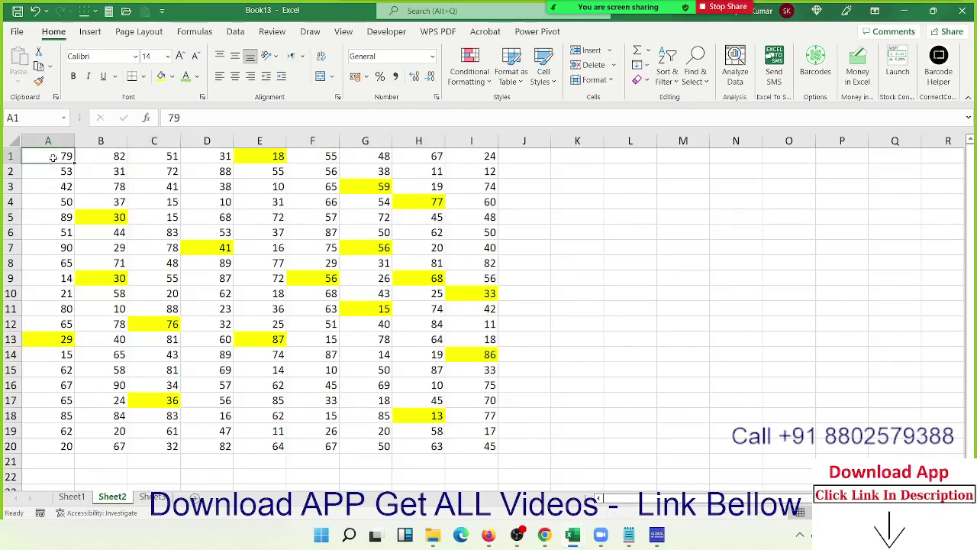
{"action": "left_click_drag", "start_coordinate": [53, 157], "coordinate": [51, 187]}
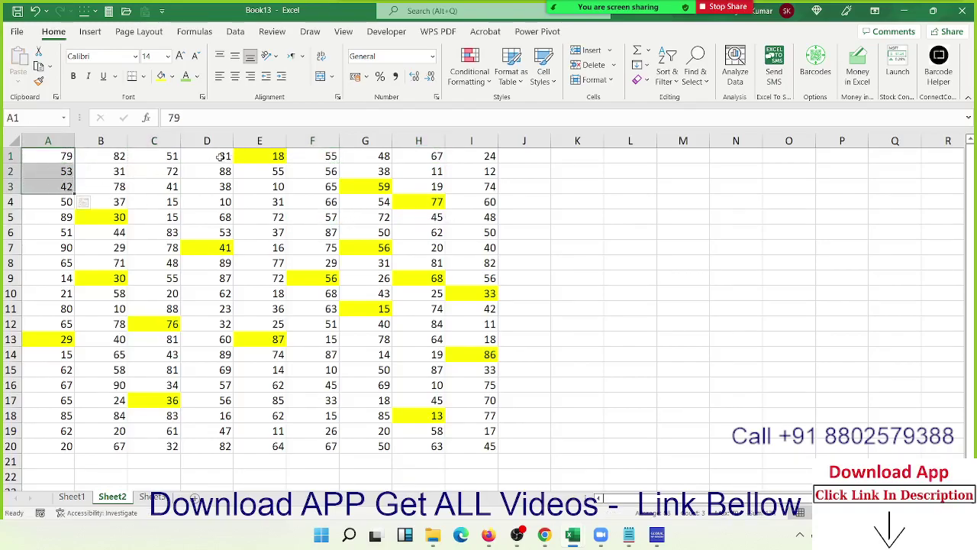
{"action": "left_click_drag", "start_coordinate": [221, 157], "coordinate": [220, 187], "text": "ctrl"}
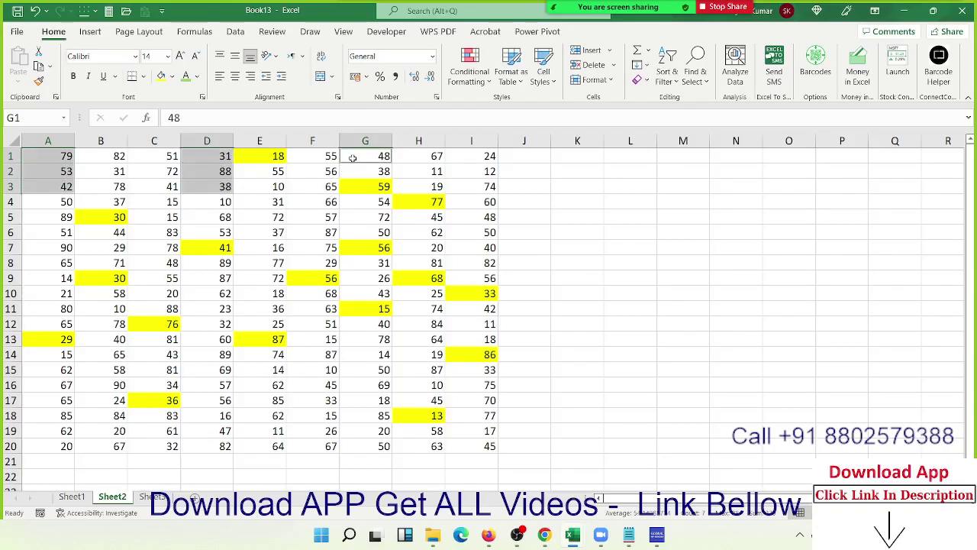
{"action": "left_click_drag", "start_coordinate": [351, 157], "coordinate": [352, 187], "text": "ctrl"}
{"action": "key", "text": "ctrl+c"}
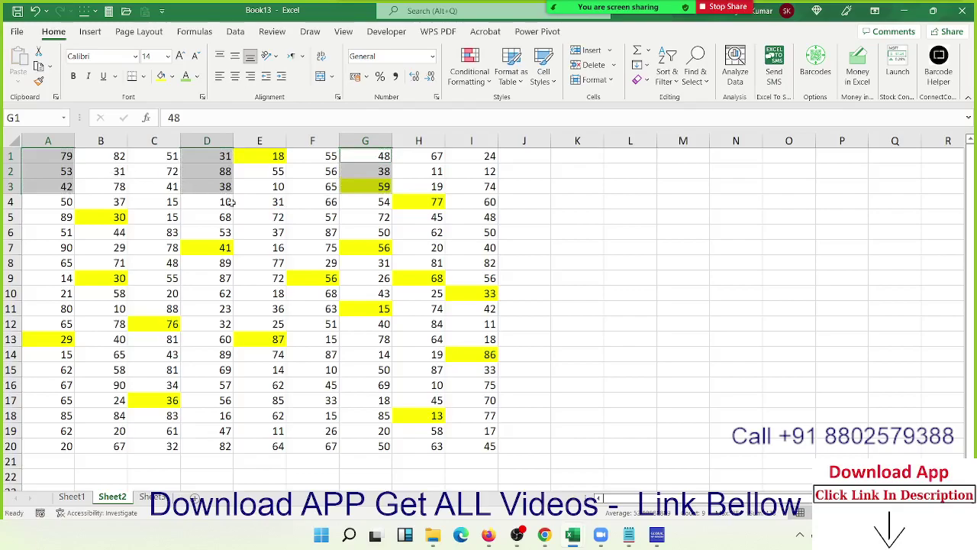
{"action": "key", "text": "Escape"}
{"action": "left_click", "coordinate": [264, 230]}
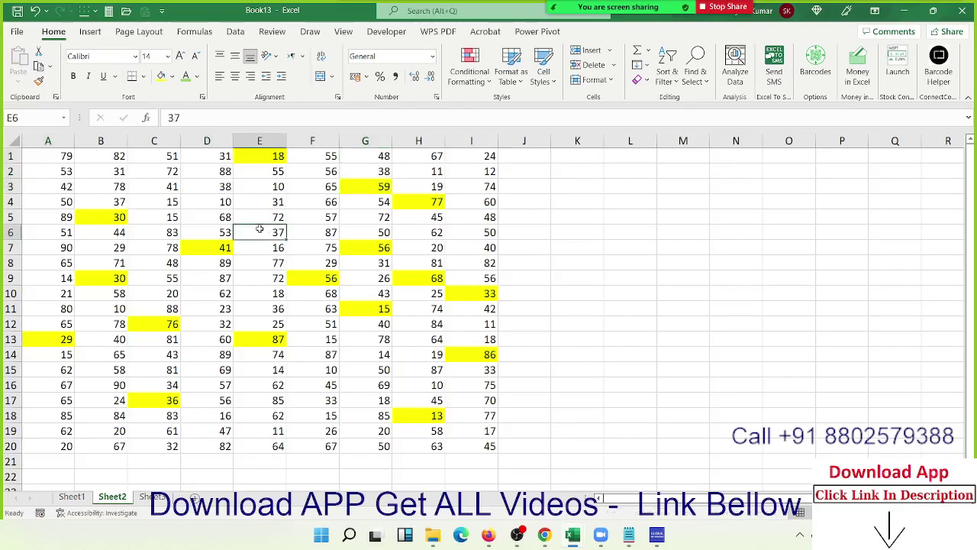
{"action": "key", "text": "ctrl+n"}
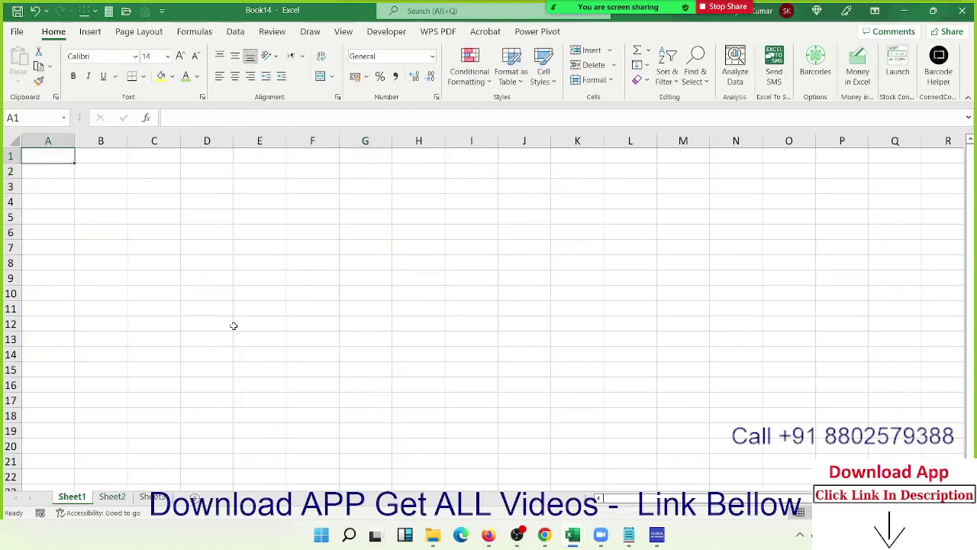
- Add three new sheets, group Sheet1 through the last tab, and select cell A1
{"action": "left_click", "coordinate": [194, 497]}
{"action": "left_click", "coordinate": [234, 496]}
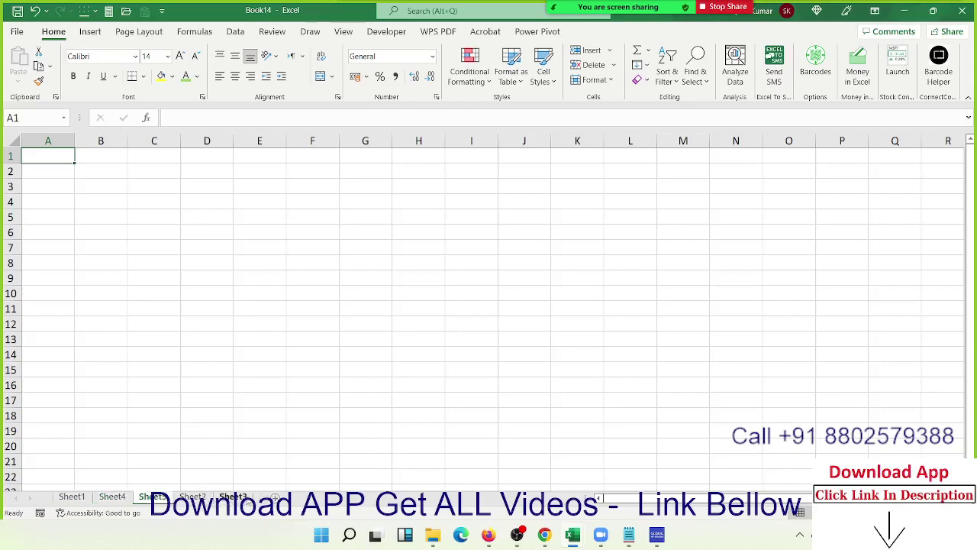
{"action": "left_click", "coordinate": [274, 496]}
{"action": "left_click", "coordinate": [84, 496]}
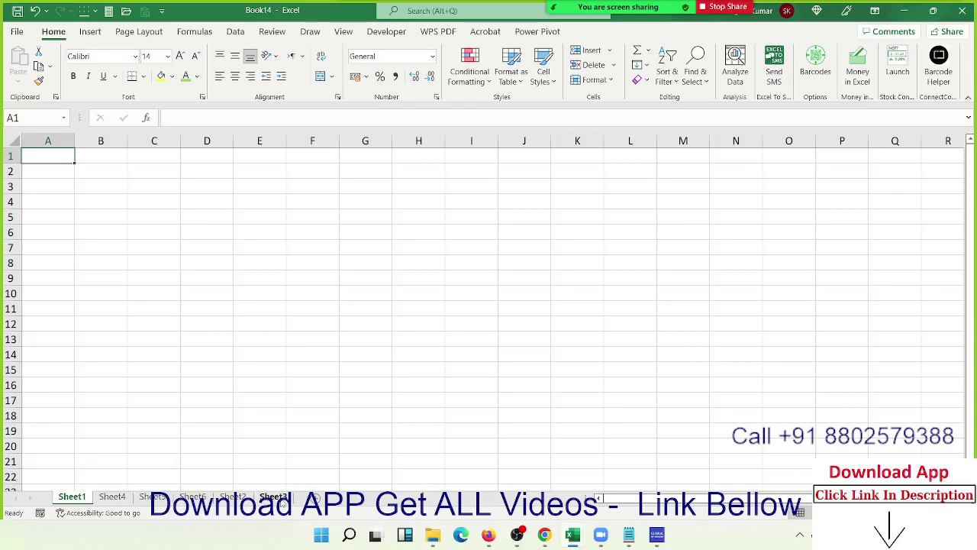
{"action": "left_click", "coordinate": [283, 498], "text": "shift"}
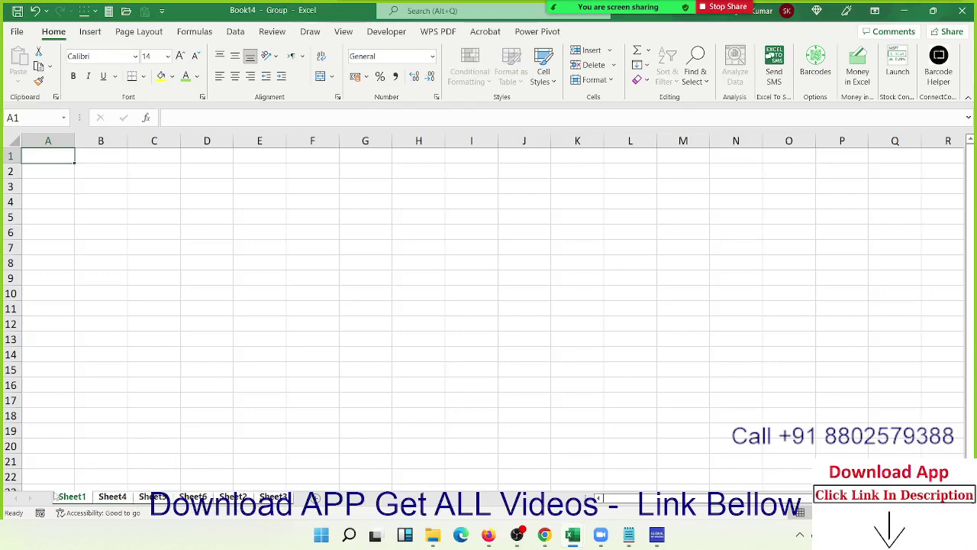
{"action": "left_click", "coordinate": [68, 199]}
{"action": "left_click", "coordinate": [58, 156]}
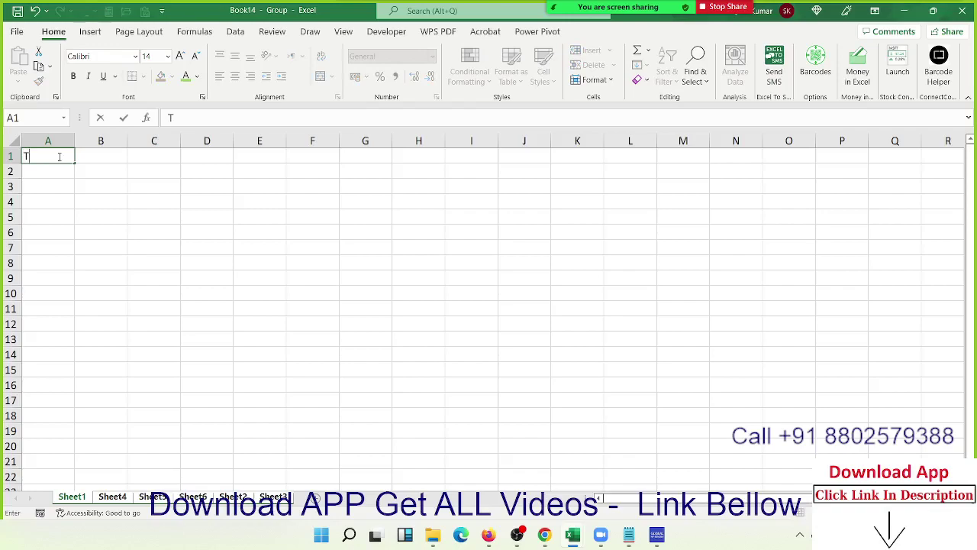
- Enter 'Today' in A1 and the current date 09-08-2022 in B1 on all grouped sheets
{"action": "type", "text": "Today"}
{"action": "key", "text": "Tab"}
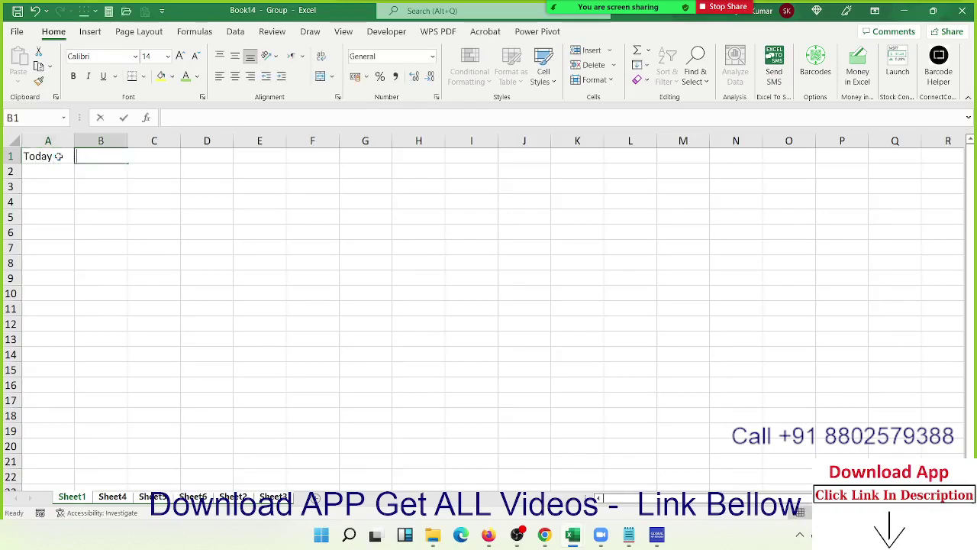
{"action": "key", "text": "ctrl+semicolon"}
{"action": "key", "text": "Return"}
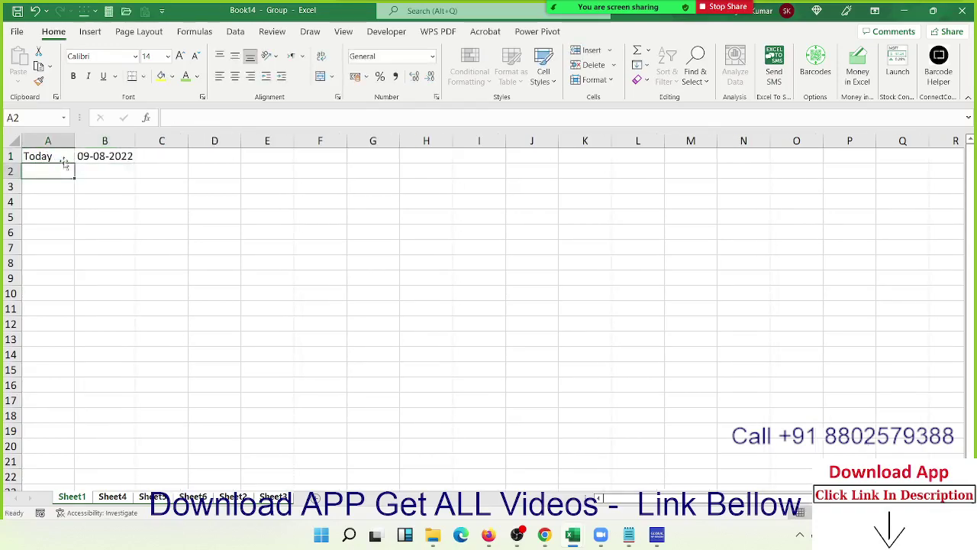
- Check Sheet5, Sheet3 and Sheet6 for the date row, then return to Sheet1
{"action": "left_click", "coordinate": [143, 496]}
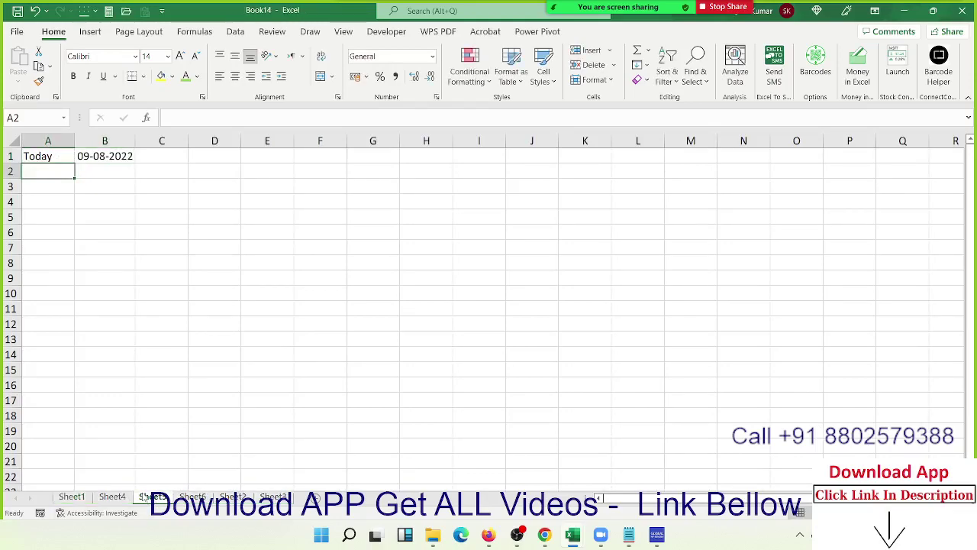
{"action": "left_click", "coordinate": [273, 496]}
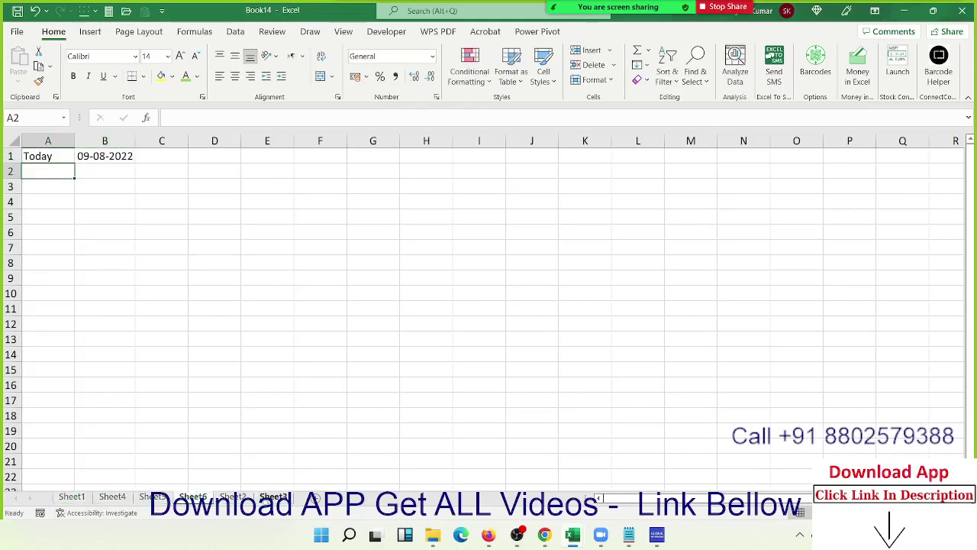
{"action": "left_click", "coordinate": [192, 497]}
{"action": "left_click", "coordinate": [31, 185]}
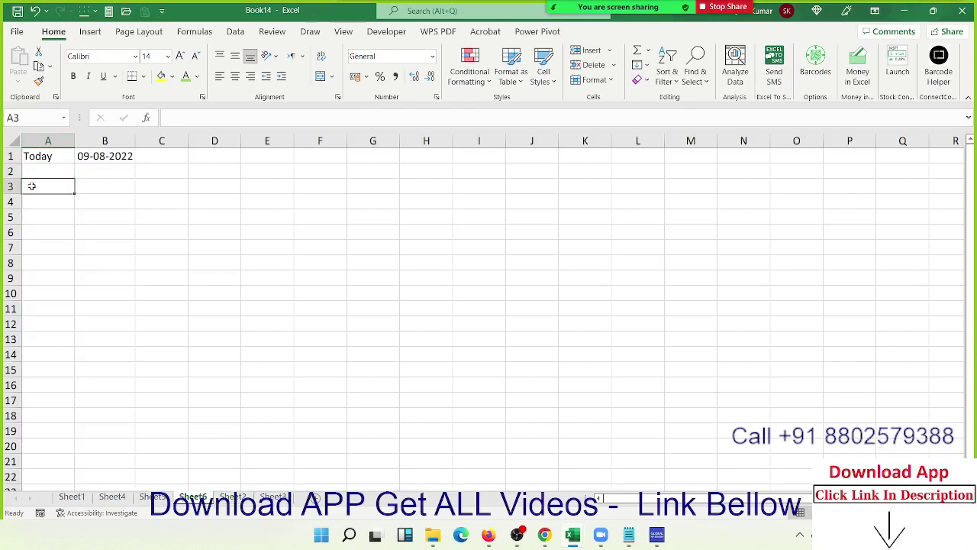
{"action": "left_click", "coordinate": [69, 497]}
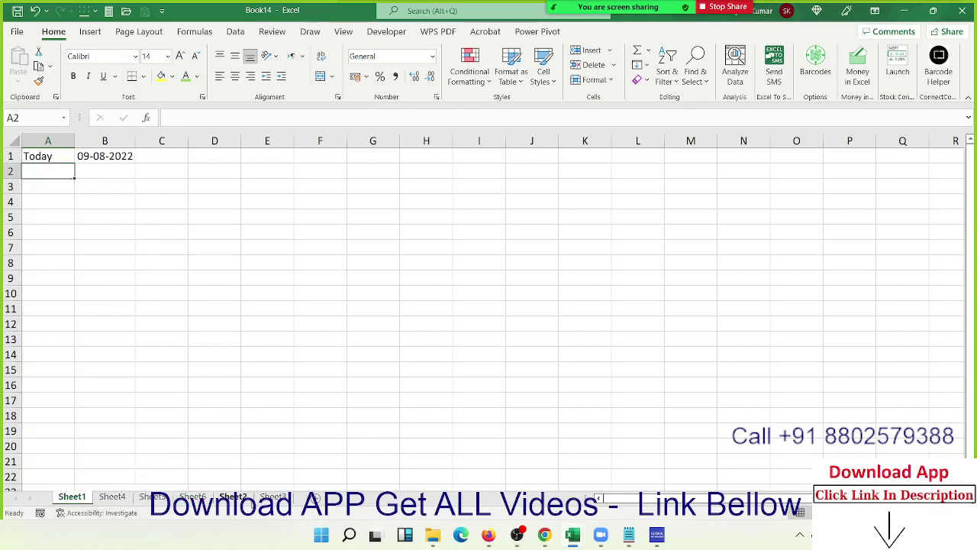
- Regroup the sheets, then group only Sheet1 with Sheet5 and Sheet2
{"action": "left_click", "coordinate": [280, 501], "text": "shift"}
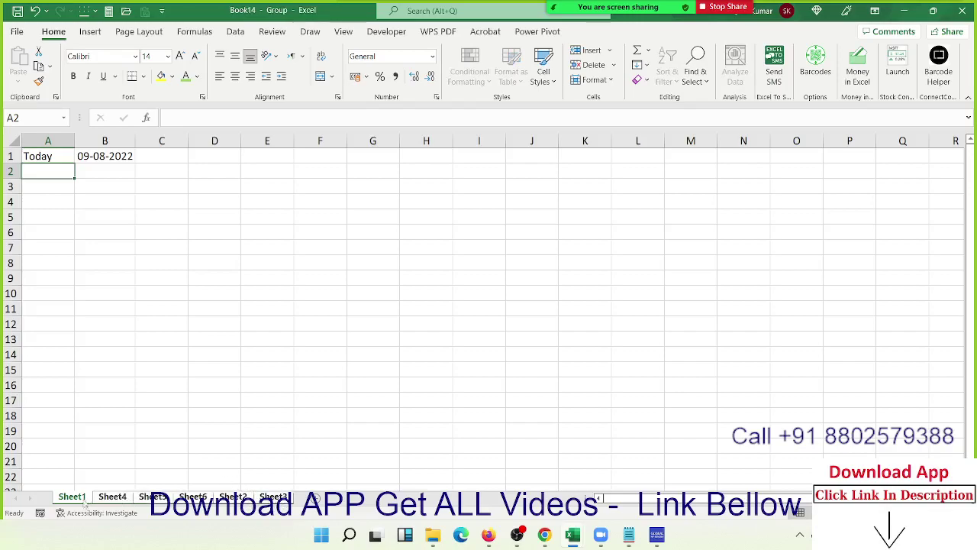
{"action": "left_click", "coordinate": [115, 503]}
{"action": "left_click", "coordinate": [84, 502]}
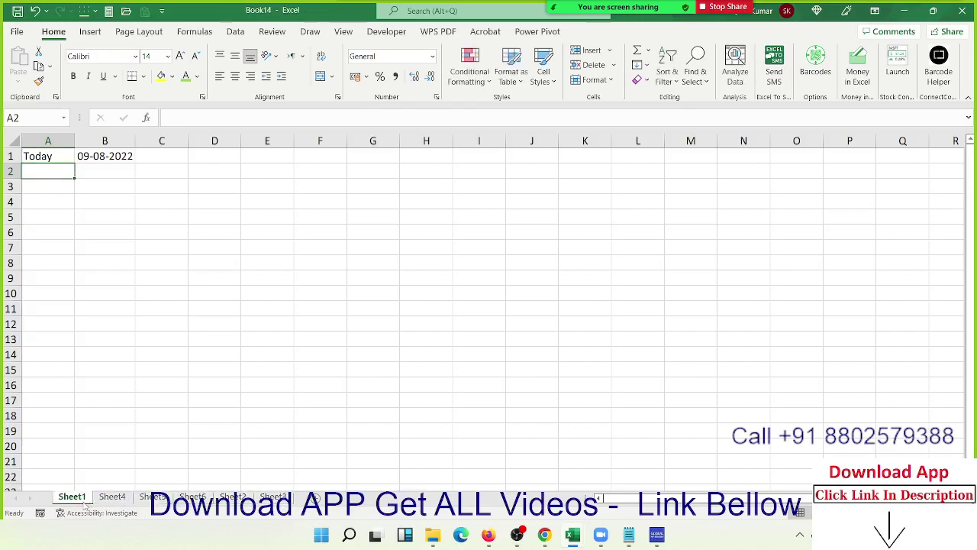
{"action": "left_click", "coordinate": [148, 503], "text": "ctrl"}
{"action": "left_click", "coordinate": [229, 502], "text": "ctrl"}
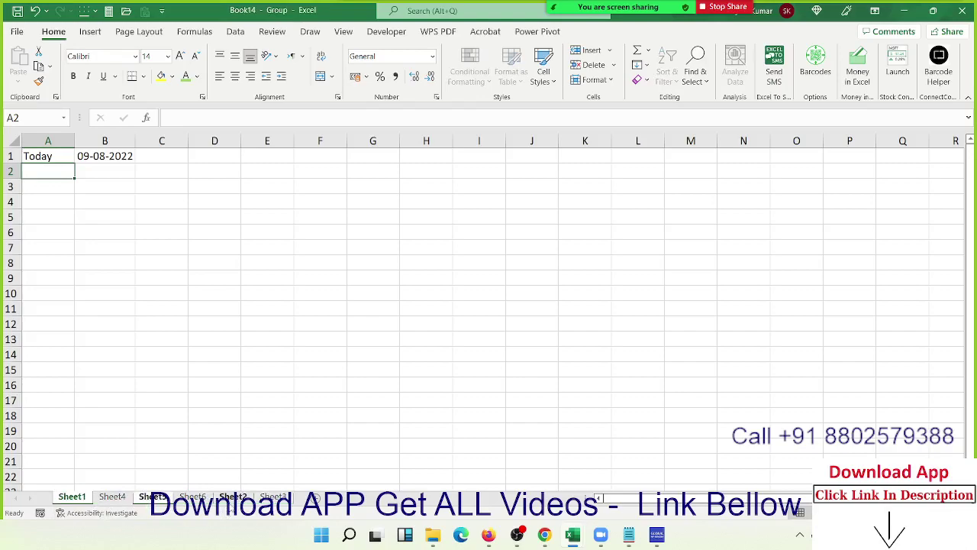
- Enter 'Time' in A4 and the current time 11:19 in B4 on the grouped sheets
{"action": "left_click", "coordinate": [54, 195]}
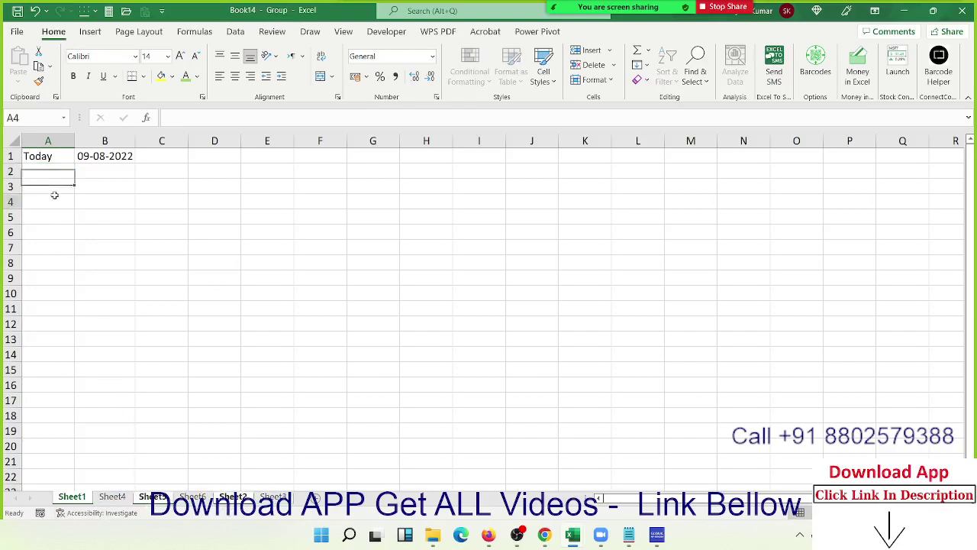
{"action": "type", "text": "Time"}
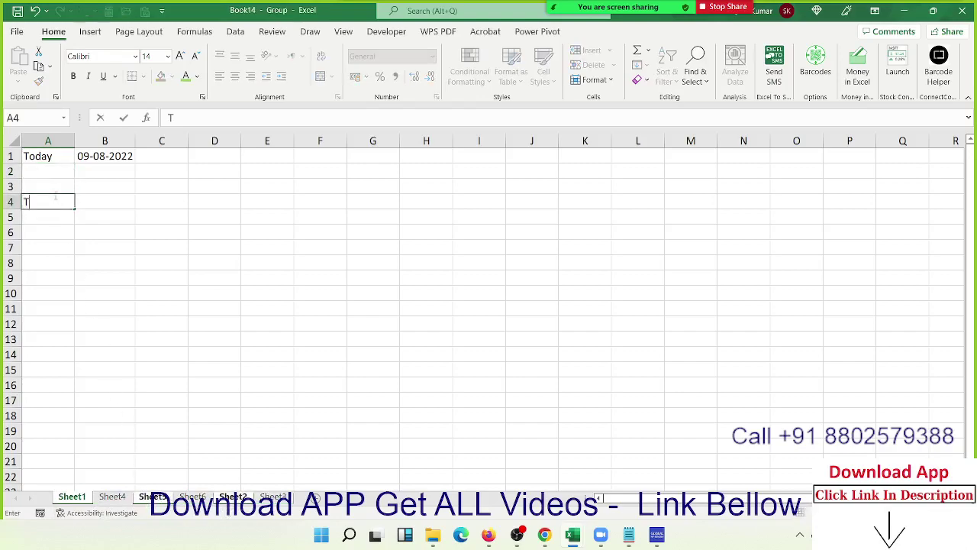
{"action": "key", "text": "Tab"}
{"action": "key", "text": "ctrl+shift+semicolon"}
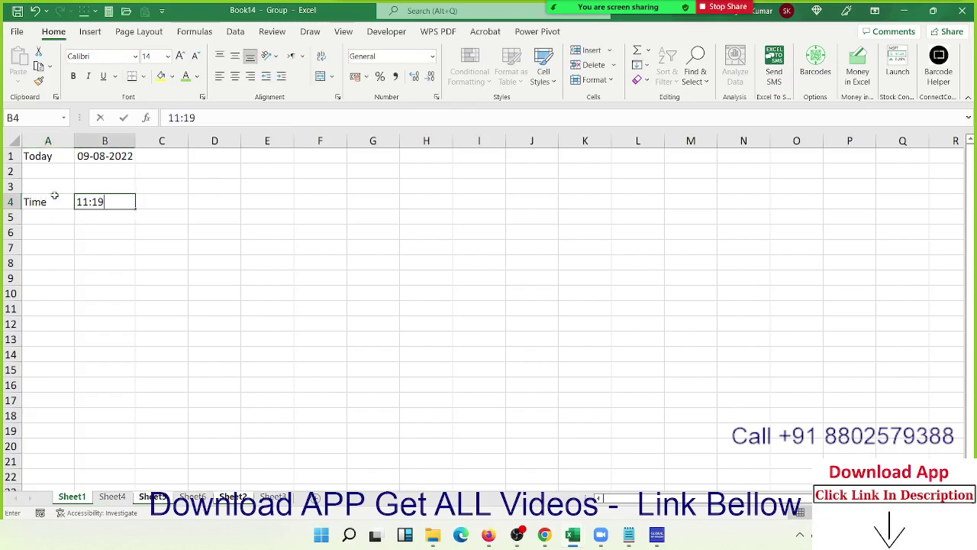
{"action": "key", "text": "Return"}
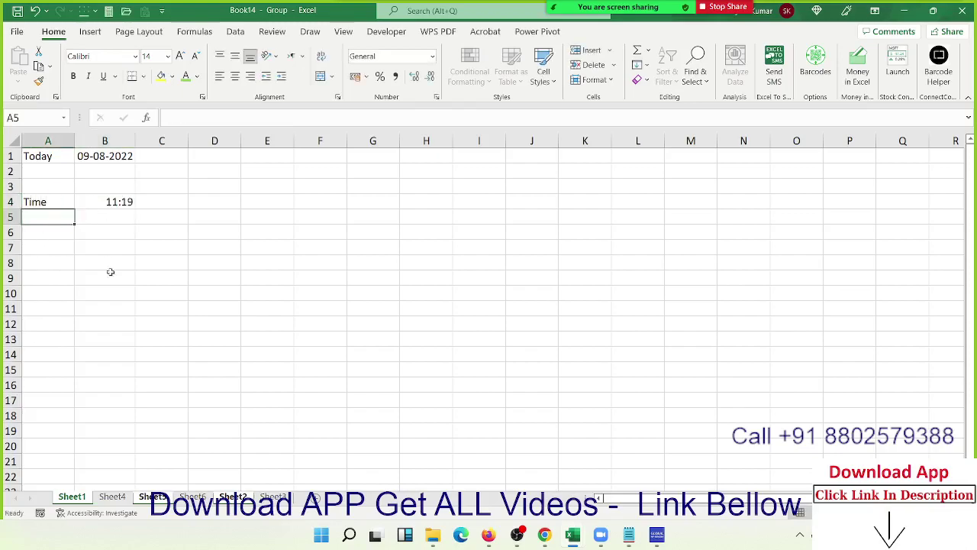
- Step through every sheet to see which received the Time entry, ending on Sheet1
{"action": "left_click", "coordinate": [116, 500]}
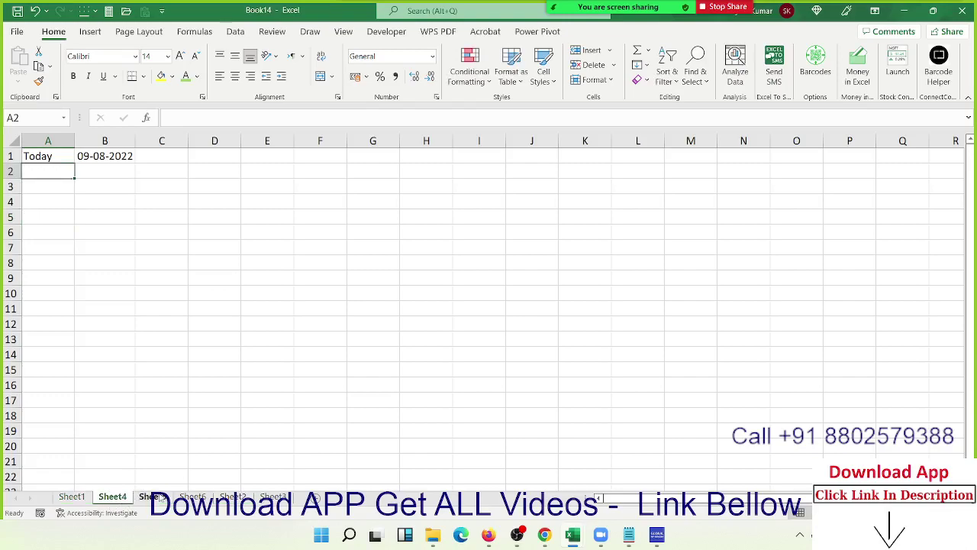
{"action": "left_click", "coordinate": [152, 497]}
{"action": "left_click", "coordinate": [192, 497]}
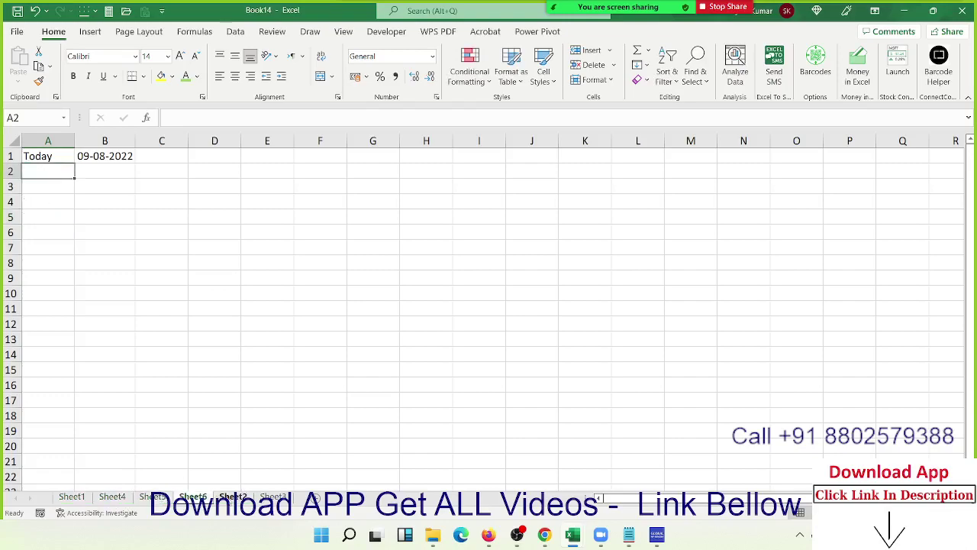
{"action": "left_click", "coordinate": [233, 497]}
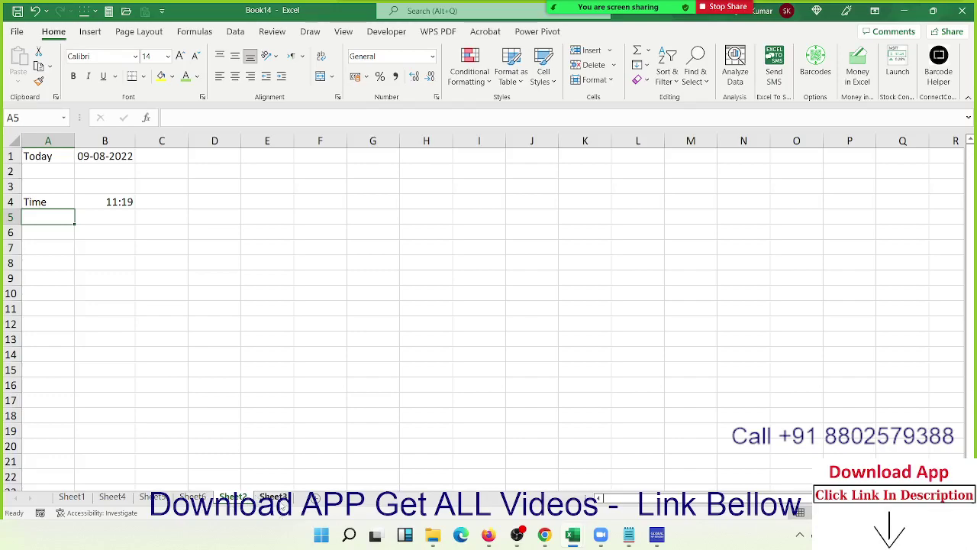
{"action": "left_click", "coordinate": [273, 497]}
{"action": "left_click", "coordinate": [233, 497]}
{"action": "left_click", "coordinate": [183, 500], "text": "ctrl"}
{"action": "left_click", "coordinate": [192, 497]}
{"action": "left_click", "coordinate": [112, 497]}
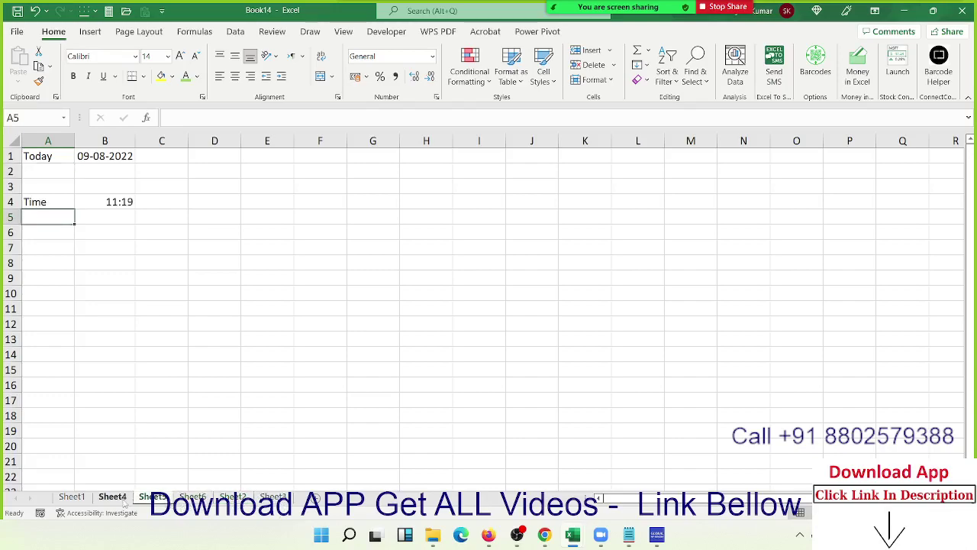
{"action": "left_click", "coordinate": [71, 497], "text": "ctrl"}
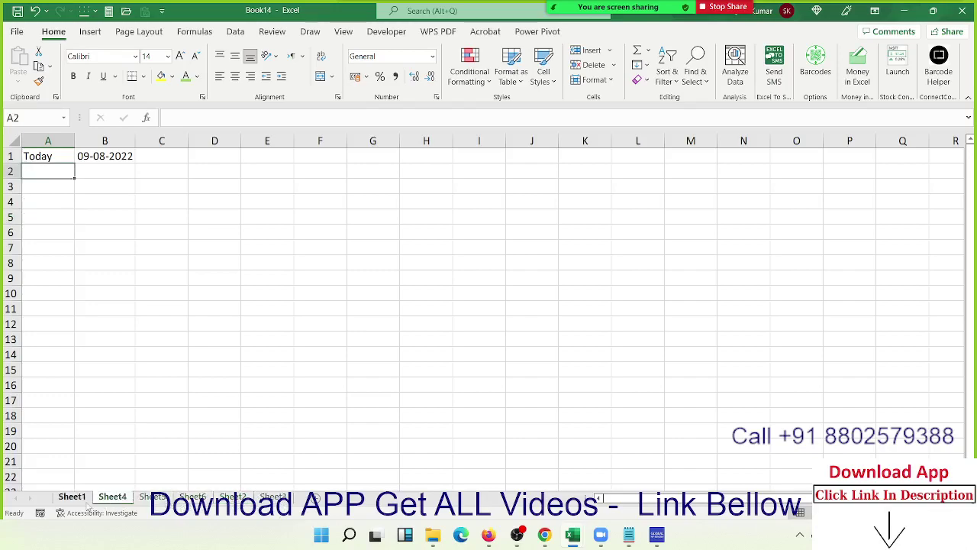
{"action": "left_click", "coordinate": [233, 497]}
{"action": "left_click", "coordinate": [112, 497]}
{"action": "left_click", "coordinate": [232, 496]}
{"action": "left_click", "coordinate": [193, 497], "text": "ctrl"}
{"action": "left_click", "coordinate": [273, 496]}
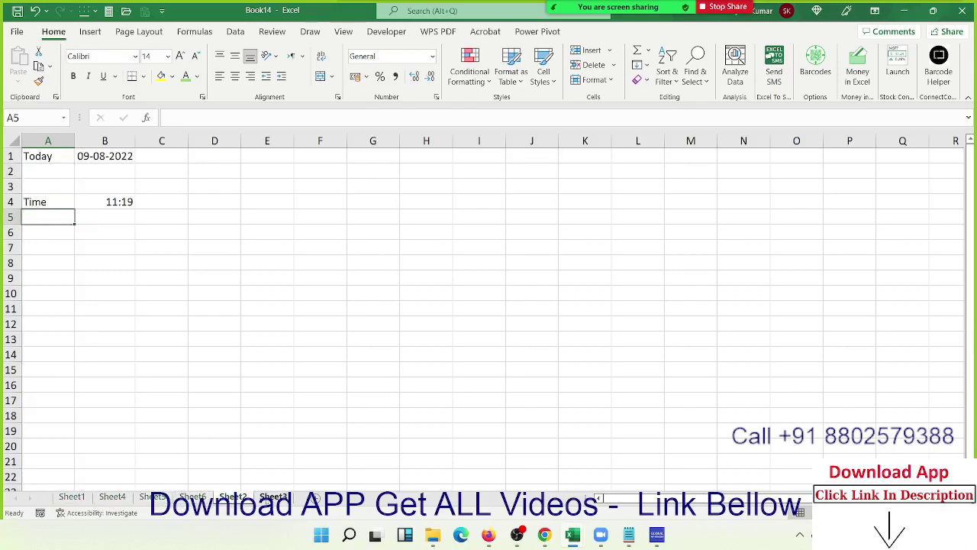
{"action": "left_click", "coordinate": [272, 497]}
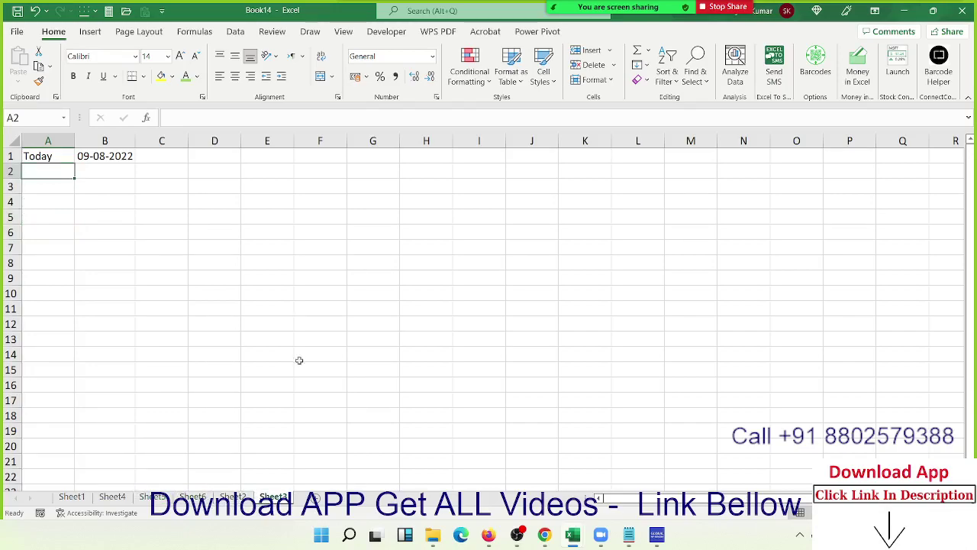
{"action": "left_click", "coordinate": [233, 497]}
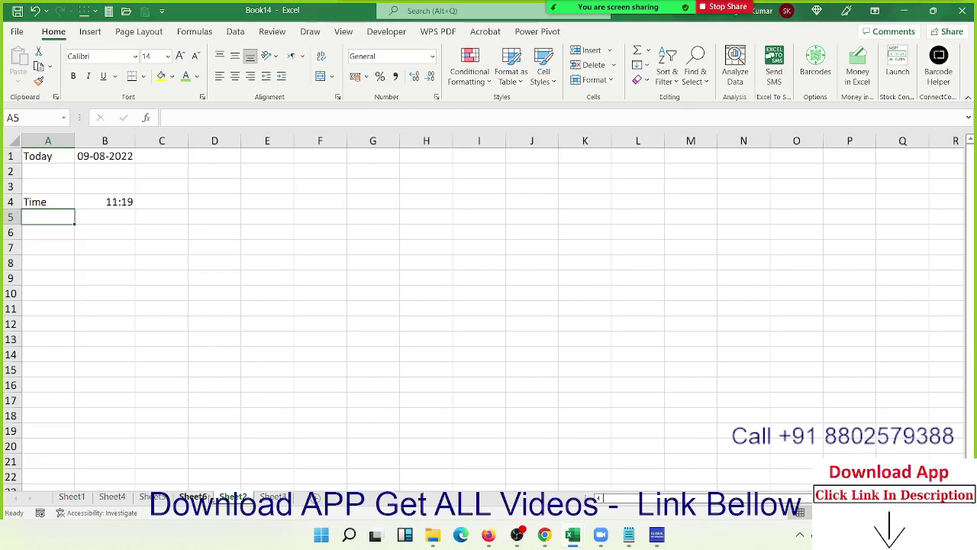
{"action": "left_click", "coordinate": [192, 498]}
{"action": "left_click", "coordinate": [155, 500]}
{"action": "left_click", "coordinate": [101, 501]}
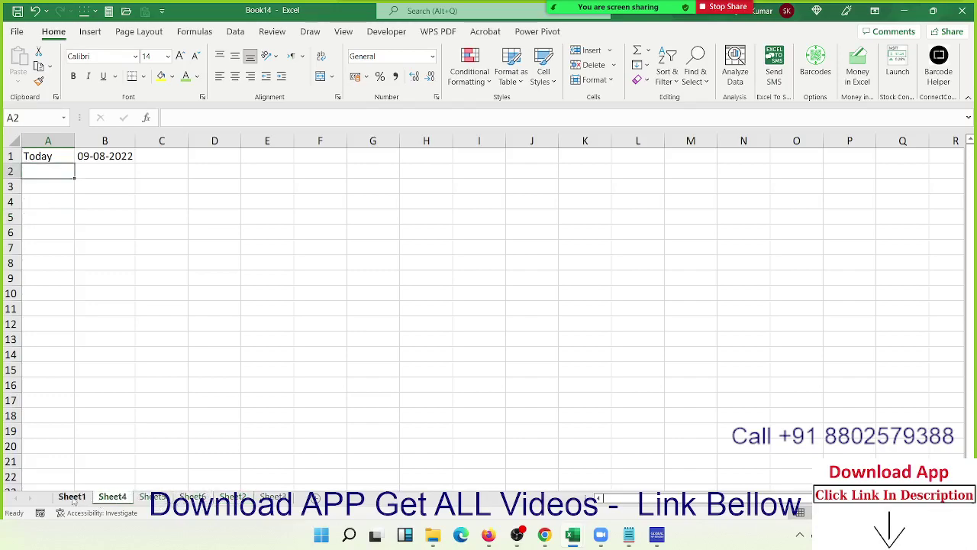
{"action": "left_click", "coordinate": [72, 496]}
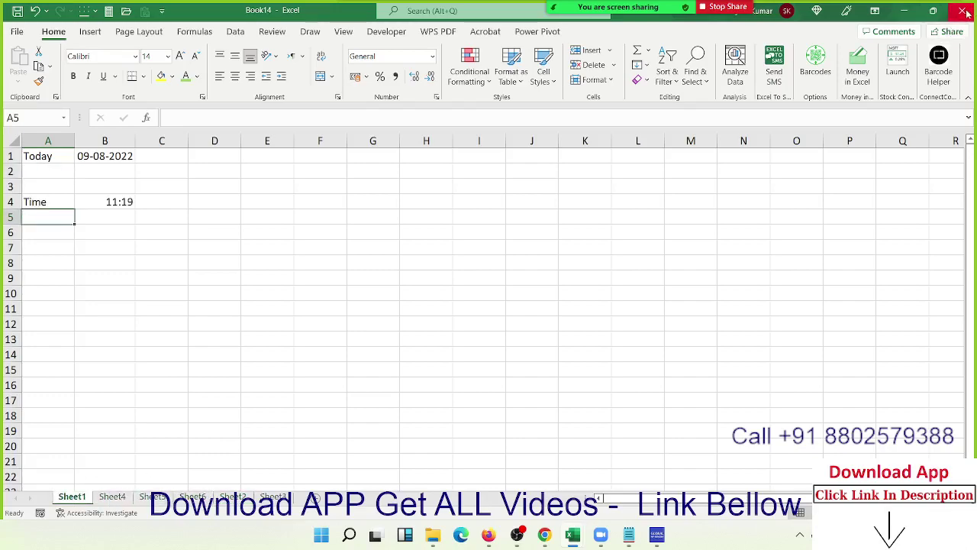
- Switch to the Select Data-Enter Data-Apply Formulas workbook and select the column L Move cells to row 11
{"action": "mouse_move", "coordinate": [575, 542]}
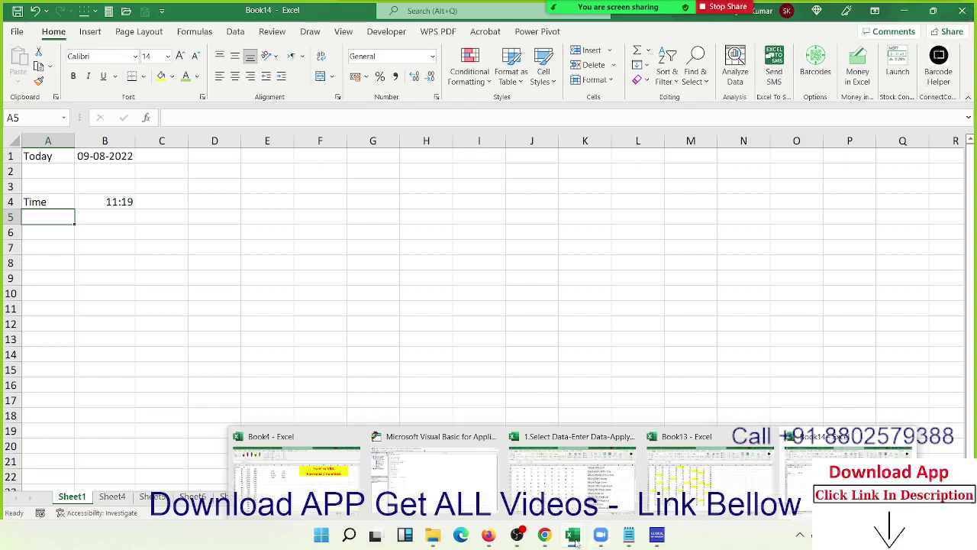
{"action": "mouse_move", "coordinate": [628, 534]}
{"action": "left_click", "coordinate": [565, 470]}
{"action": "scroll", "coordinate": [631, 377], "scroll_direction": "up", "scroll_amount": 3}
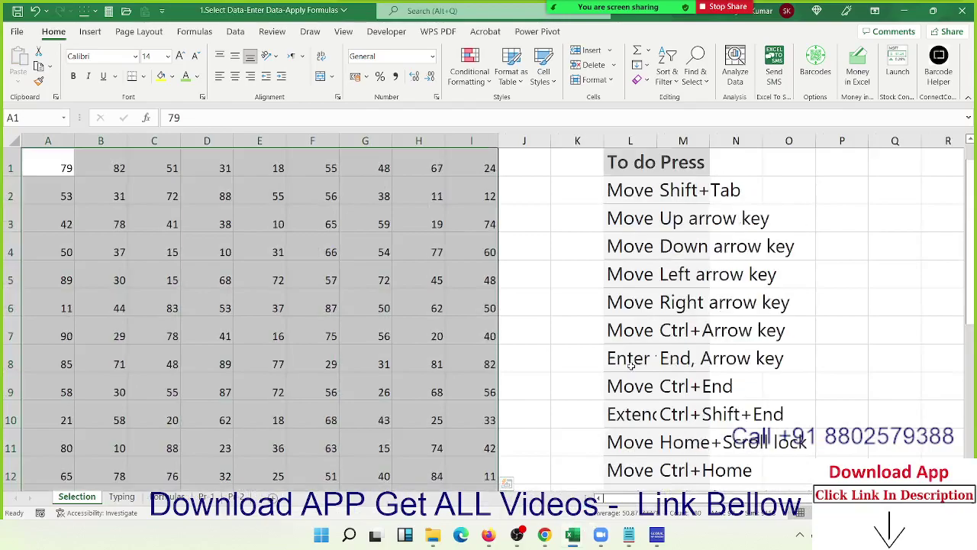
{"action": "left_click", "coordinate": [635, 197]}
{"action": "left_click_drag", "start_coordinate": [637, 196], "coordinate": [648, 463]}
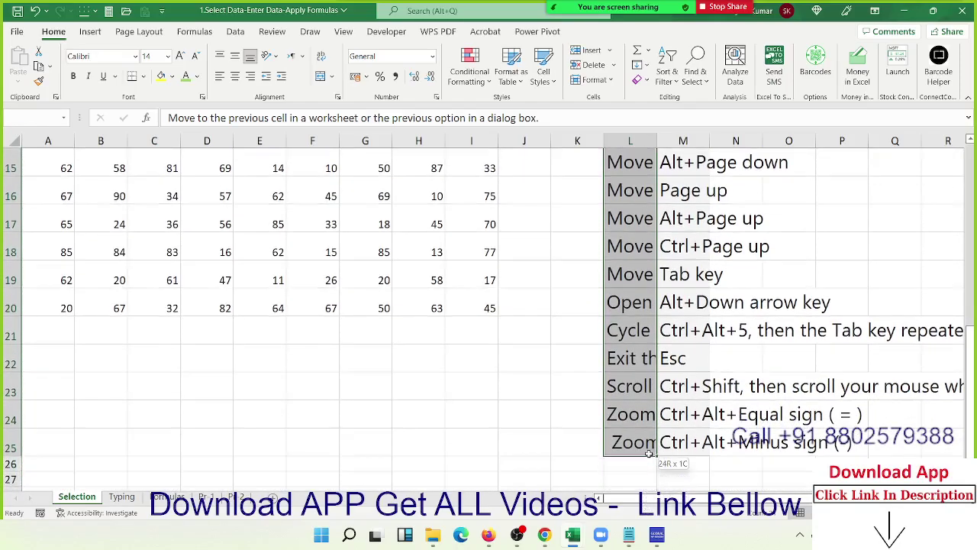
{"action": "scroll", "coordinate": [613, 341], "scroll_direction": "up", "scroll_amount": 5}
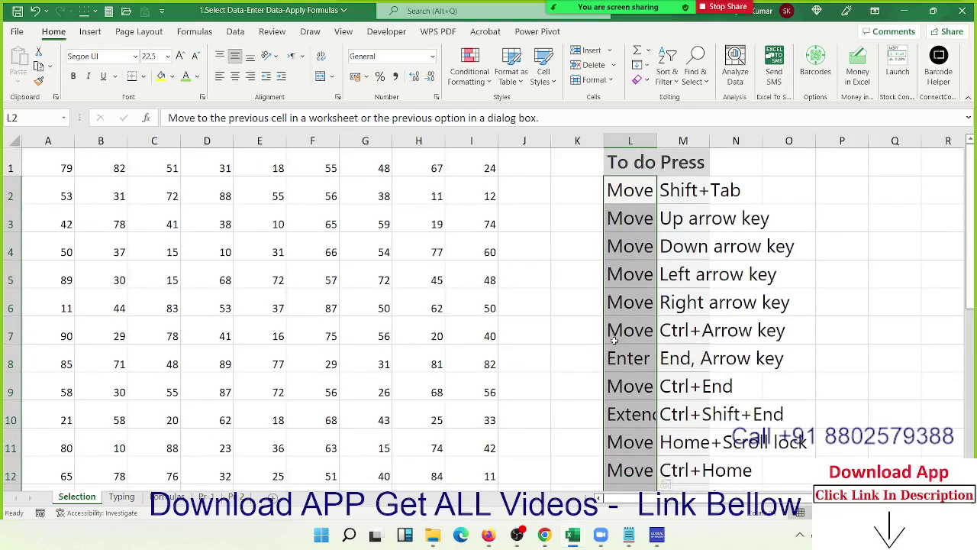
{"action": "scroll", "coordinate": [614, 341], "scroll_direction": "down", "scroll_amount": 7}
{"action": "scroll", "coordinate": [614, 342], "scroll_direction": "down", "scroll_amount": 6}
{"action": "scroll", "coordinate": [613, 342], "scroll_direction": "up", "scroll_amount": 8}
{"action": "scroll", "coordinate": [614, 343], "scroll_direction": "up", "scroll_amount": 6}
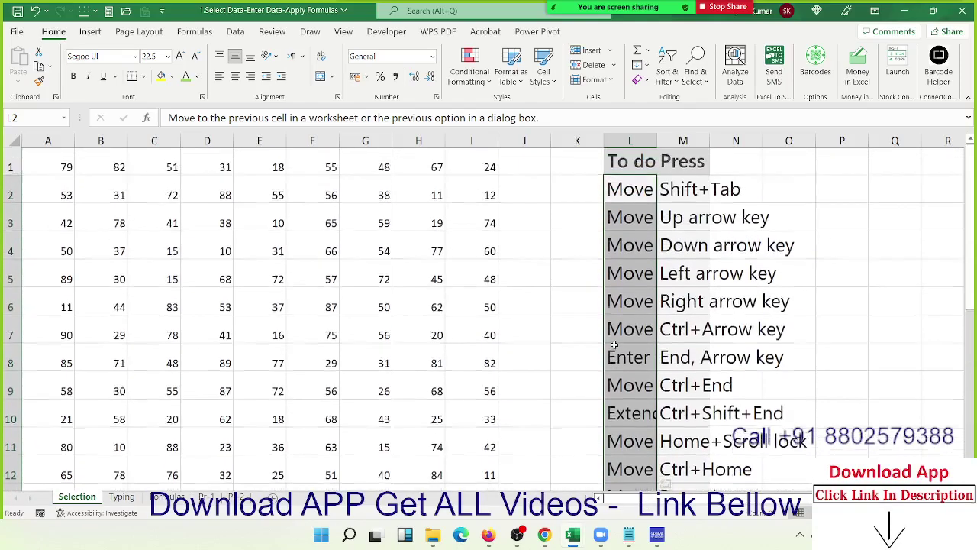
- On the Typing sheet, review the B1 note, the number 500 in A1 and empty B4
{"action": "left_click", "coordinate": [121, 496]}
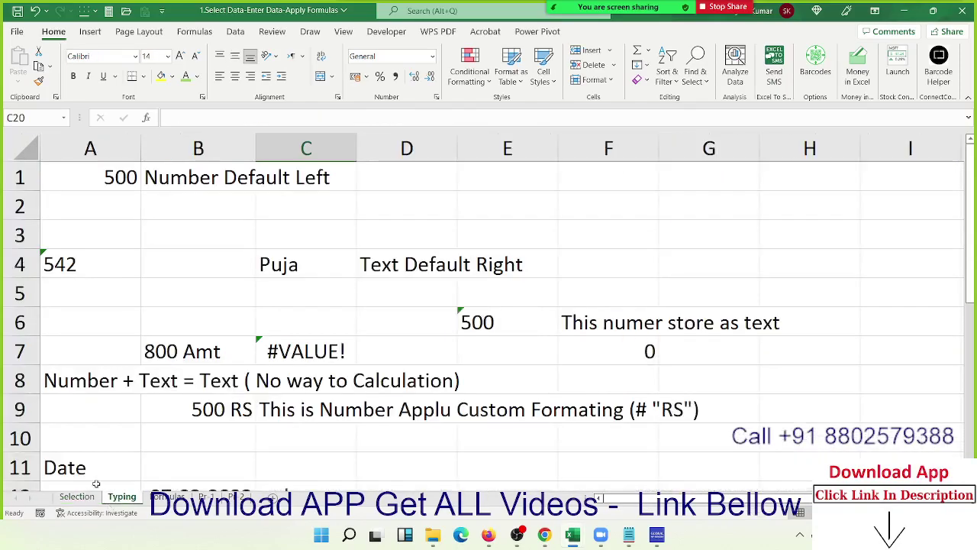
{"action": "scroll", "coordinate": [300, 281], "scroll_direction": "down", "scroll_amount": 3}
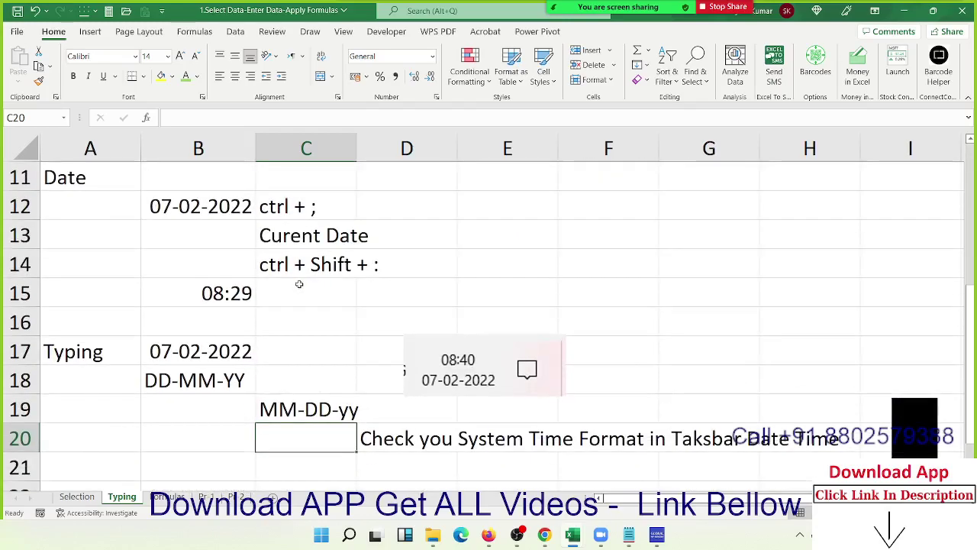
{"action": "scroll", "coordinate": [298, 285], "scroll_direction": "down", "scroll_amount": 3}
{"action": "scroll", "coordinate": [298, 285], "scroll_direction": "up", "scroll_amount": 7}
{"action": "scroll", "coordinate": [403, 286], "scroll_direction": "down", "scroll_amount": 13}
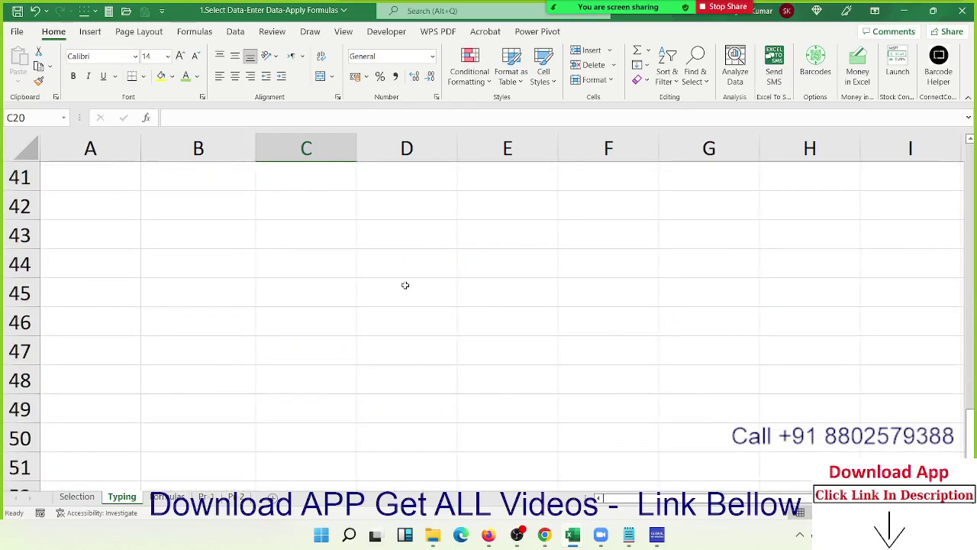
{"action": "scroll", "coordinate": [403, 286], "scroll_direction": "down", "scroll_amount": 10}
{"action": "scroll", "coordinate": [403, 286], "scroll_direction": "up", "scroll_amount": 16}
{"action": "scroll", "coordinate": [406, 287], "scroll_direction": "up", "scroll_amount": 4}
{"action": "scroll", "coordinate": [405, 287], "scroll_direction": "down", "scroll_amount": 6}
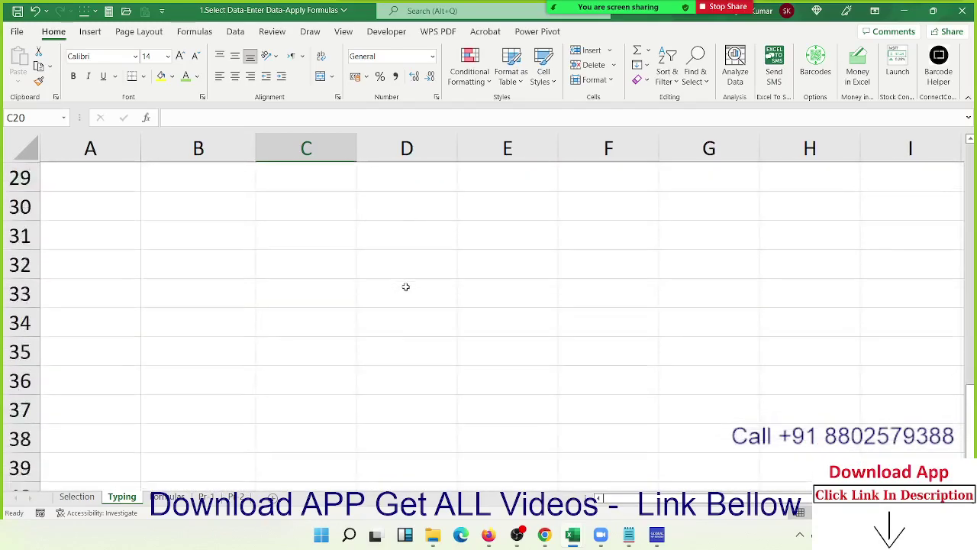
{"action": "scroll", "coordinate": [405, 287], "scroll_direction": "up", "scroll_amount": 3}
{"action": "scroll", "coordinate": [405, 287], "scroll_direction": "up", "scroll_amount": 3}
{"action": "scroll", "coordinate": [405, 287], "scroll_direction": "up", "scroll_amount": 1}
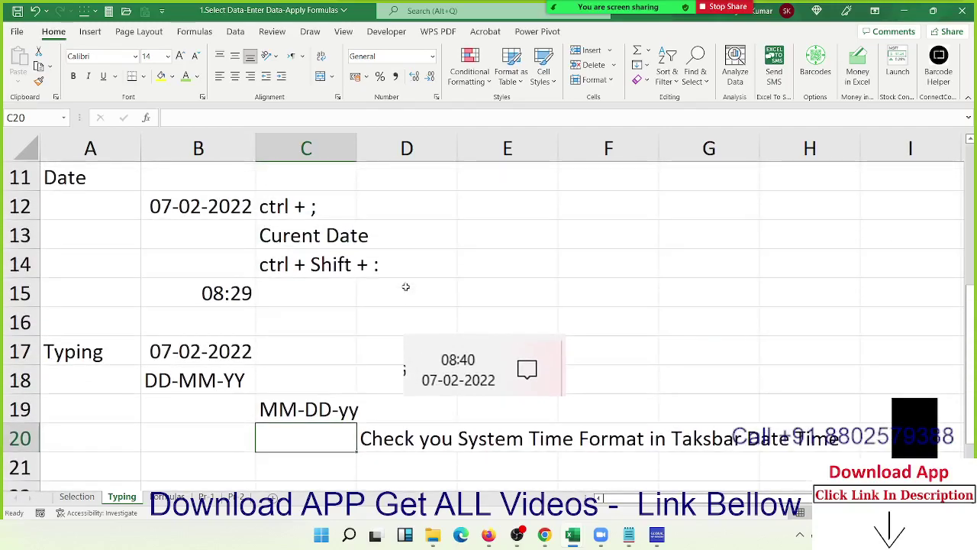
{"action": "scroll", "coordinate": [406, 285], "scroll_direction": "up", "scroll_amount": 2}
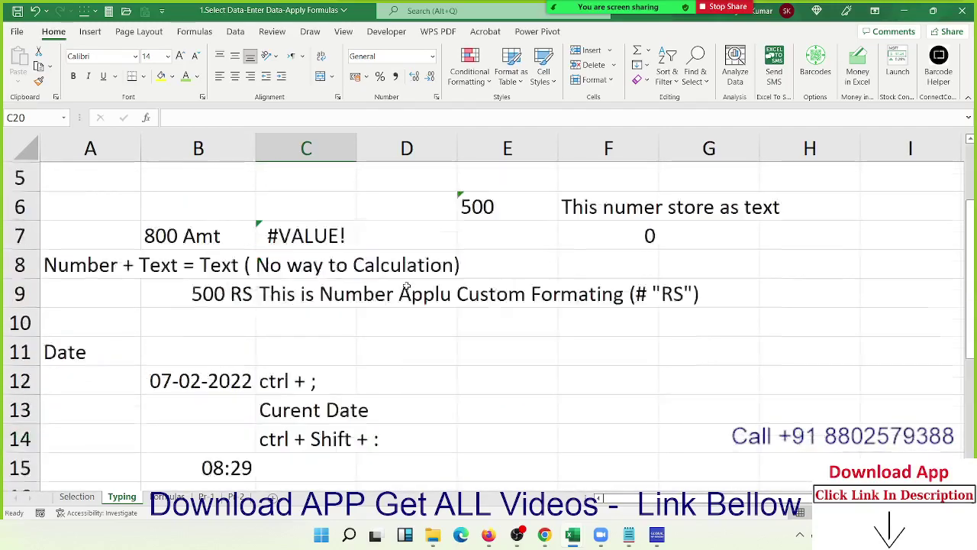
{"action": "scroll", "coordinate": [406, 286], "scroll_direction": "up", "scroll_amount": 2}
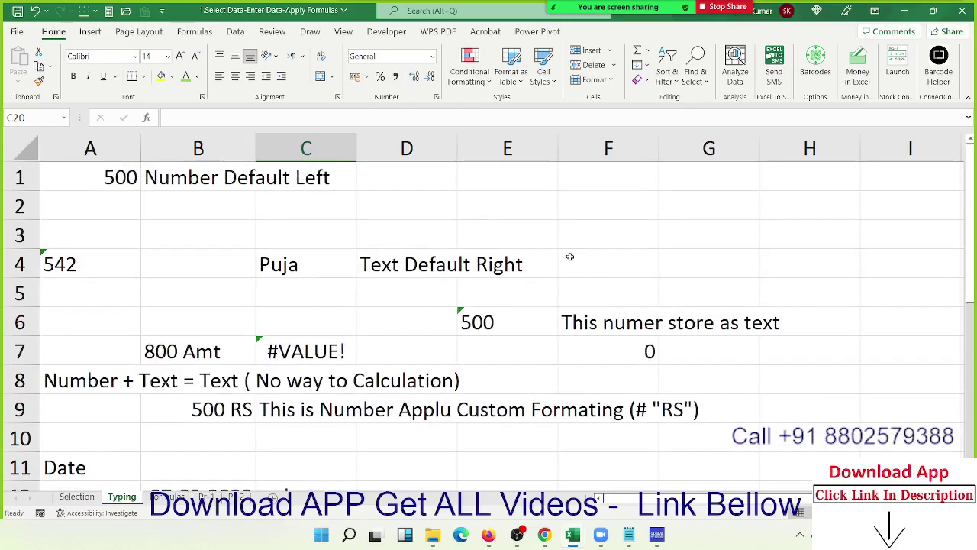
{"action": "left_click", "coordinate": [146, 188]}
{"action": "left_click", "coordinate": [125, 178]}
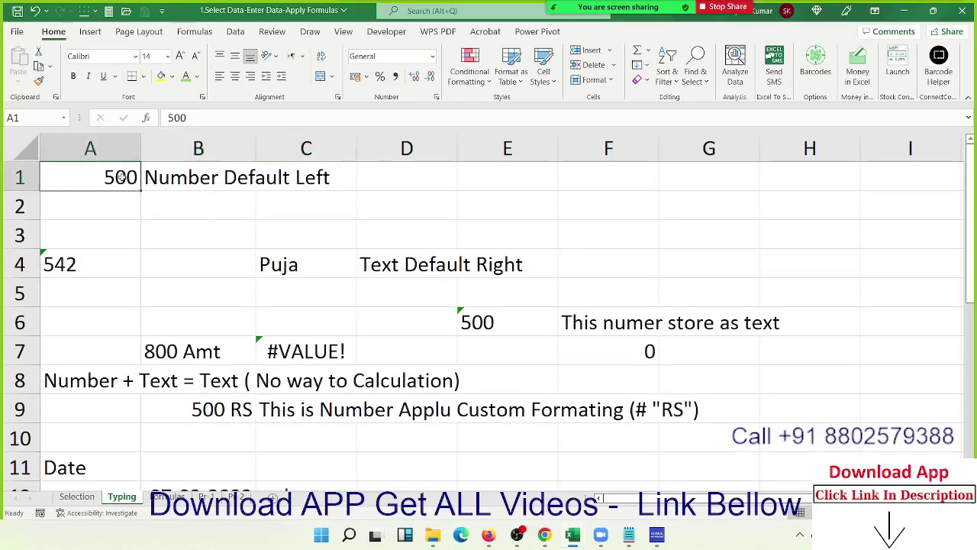
{"action": "left_click", "coordinate": [191, 255]}
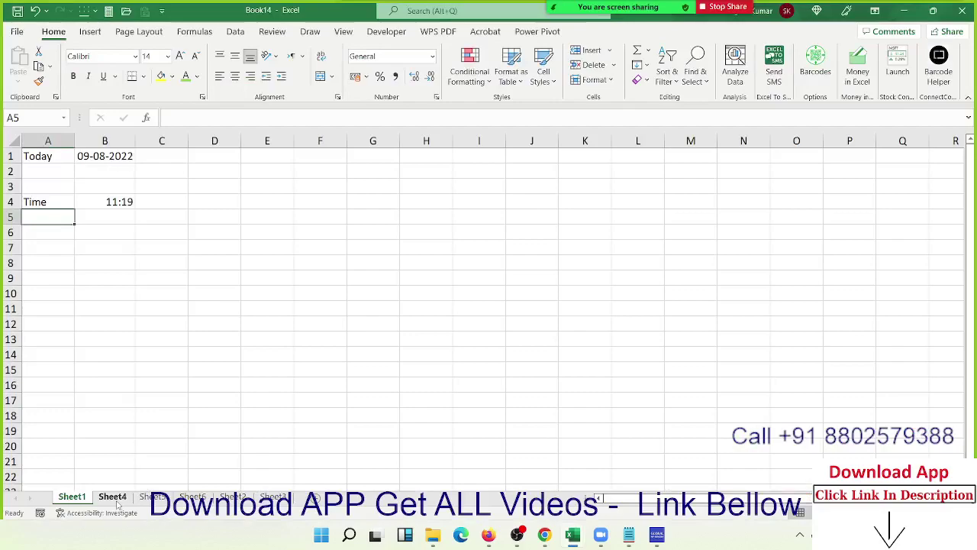
- On Book13's empty Sheet3, enter 500 in cell A1
{"action": "mouse_move", "coordinate": [572, 532]}
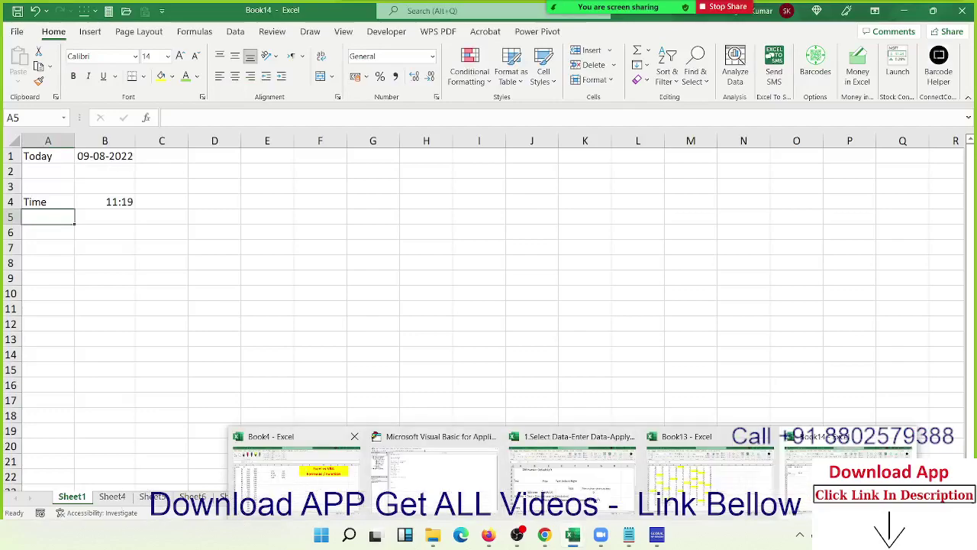
{"action": "left_click", "coordinate": [710, 467]}
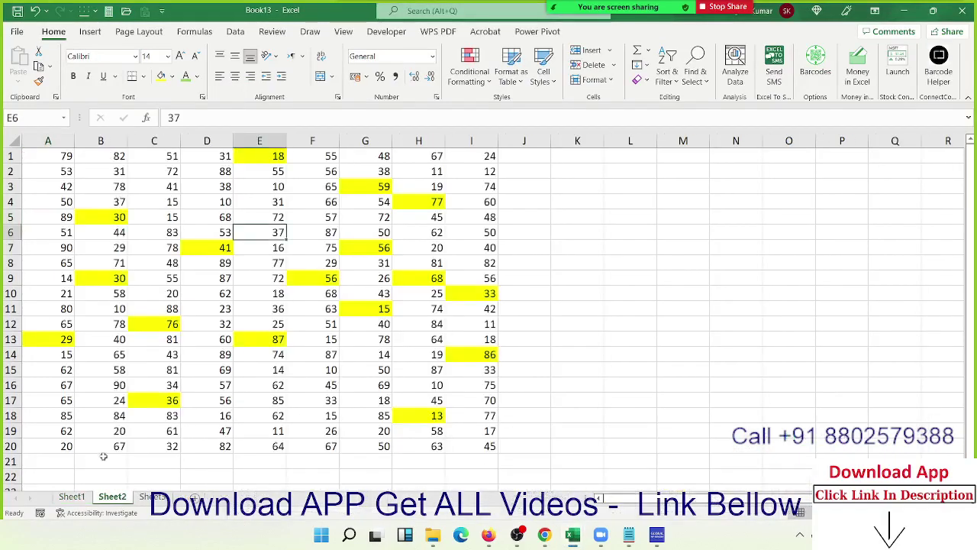
{"action": "left_click", "coordinate": [153, 496]}
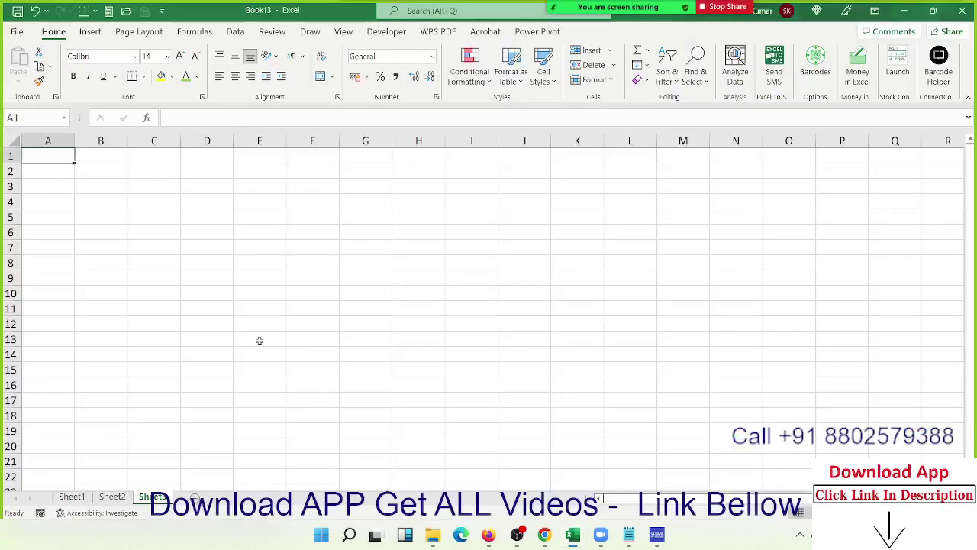
{"action": "scroll", "coordinate": [185, 228], "scroll_direction": "up", "scroll_amount": 5}
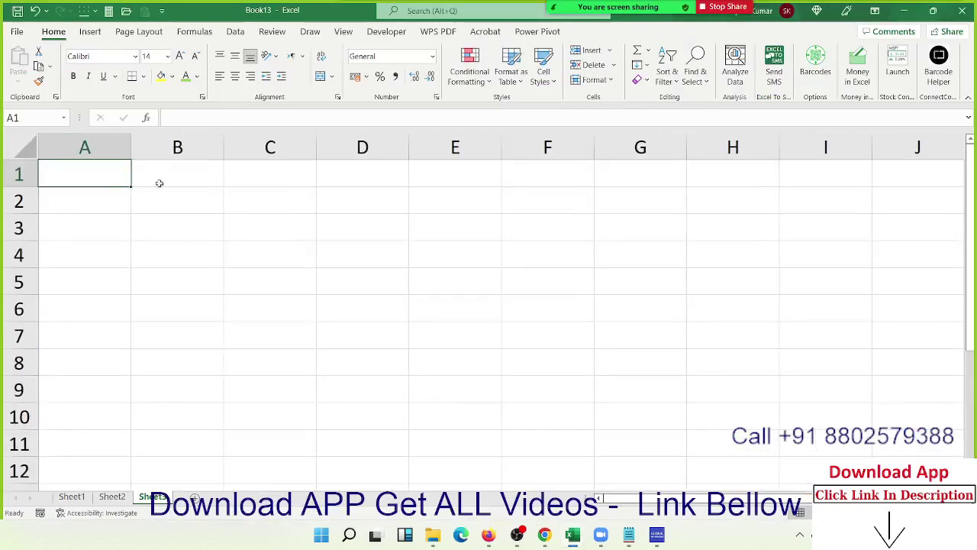
{"action": "type", "text": "500"}
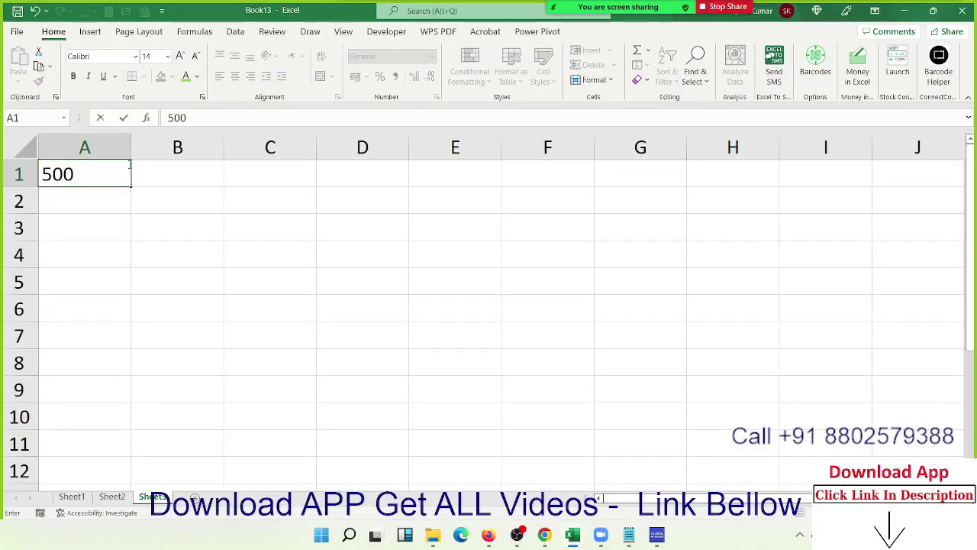
{"action": "key", "text": "Return"}
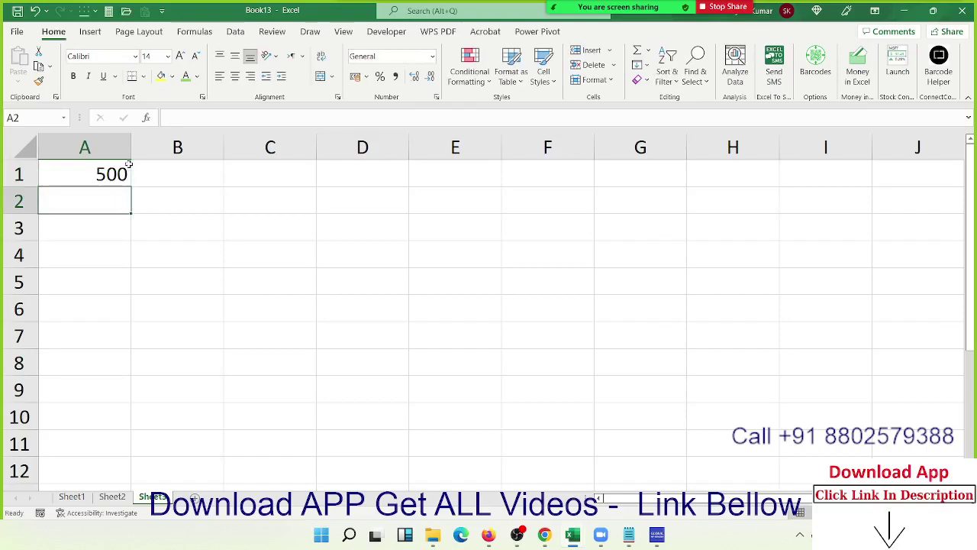
- Enter a person's name in cell A2
{"action": "left_click", "coordinate": [129, 164]}
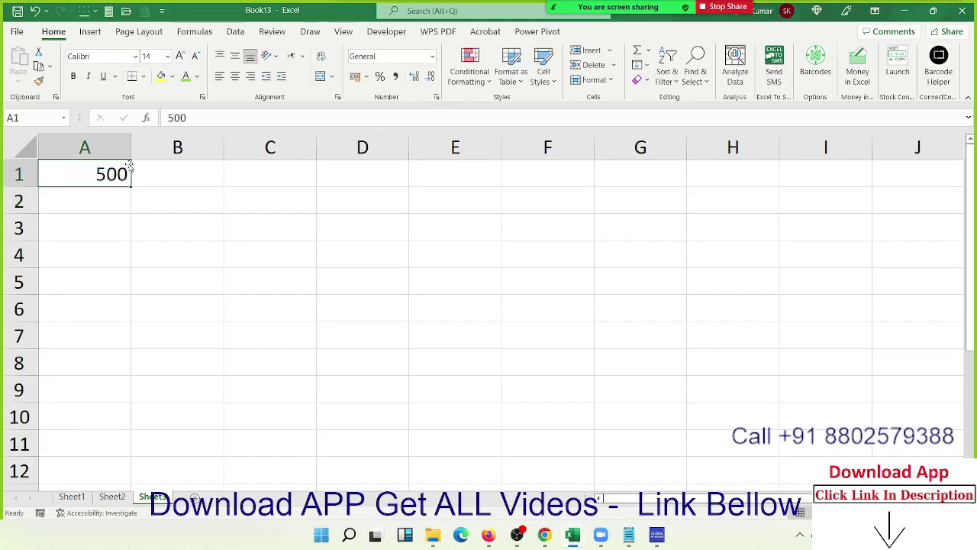
{"action": "key", "text": "Return"}
{"action": "type", "text": "Suje"}
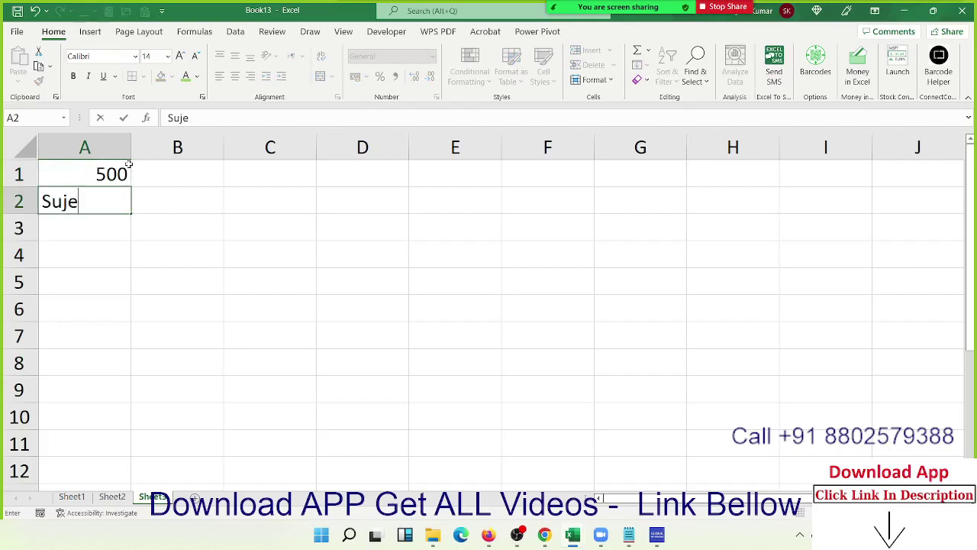
{"action": "type", "text": "et"}
{"action": "key", "text": "Return"}
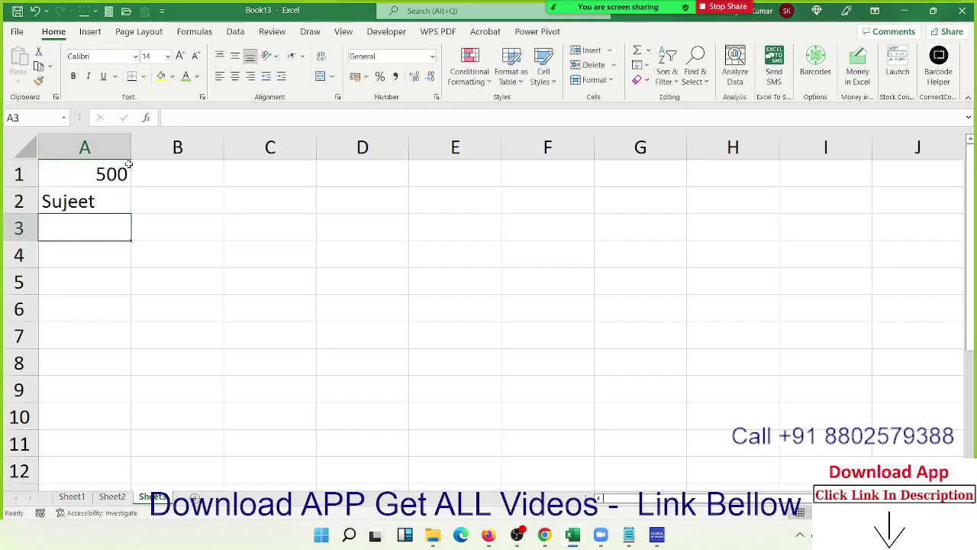
- Enter 452 as text in C2 using a leading apostrophe ('452)
{"action": "key", "text": "Up"}
{"action": "key", "text": "Up"}
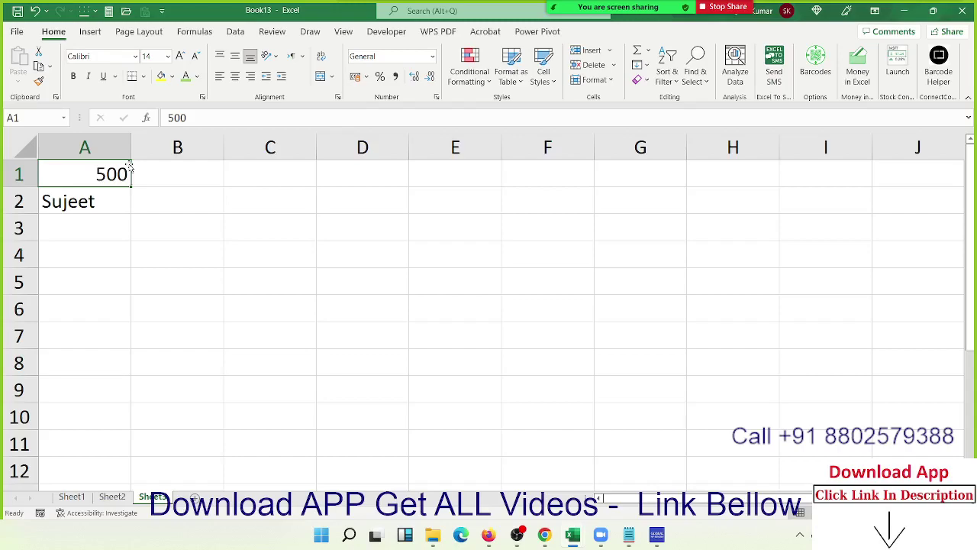
{"action": "key", "text": "Right"}
{"action": "key", "text": "Right"}
{"action": "key", "text": "Right"}
{"action": "key", "text": "Down"}
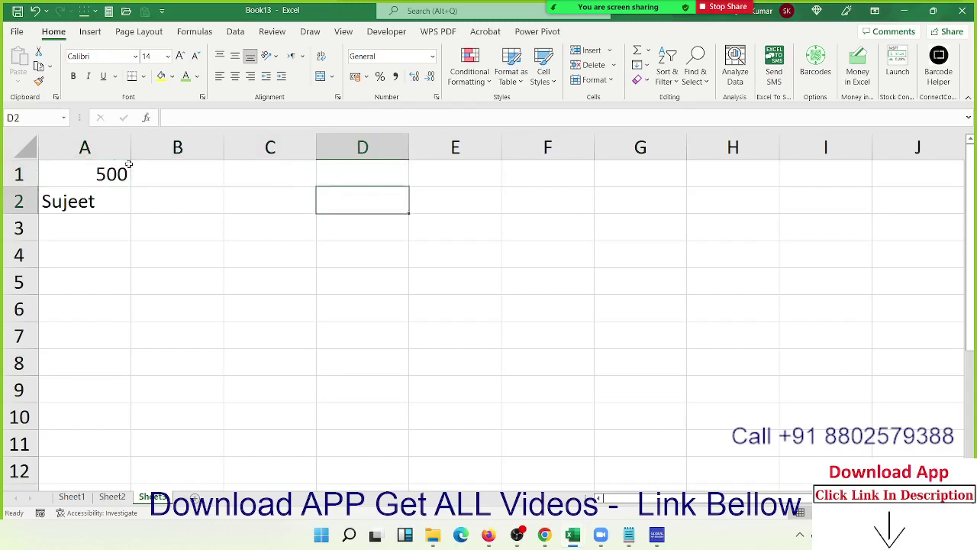
{"action": "key", "text": "Left"}
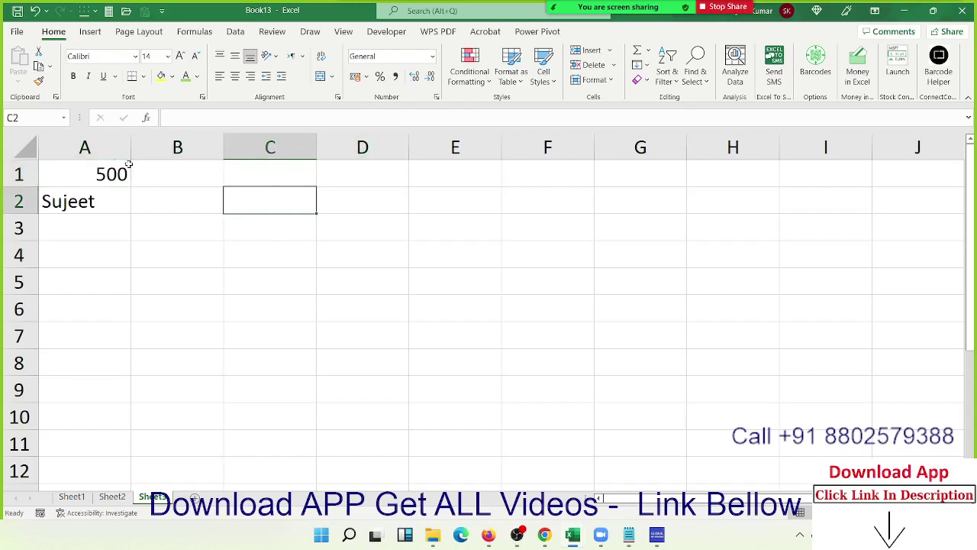
{"action": "type", "text": "'"}
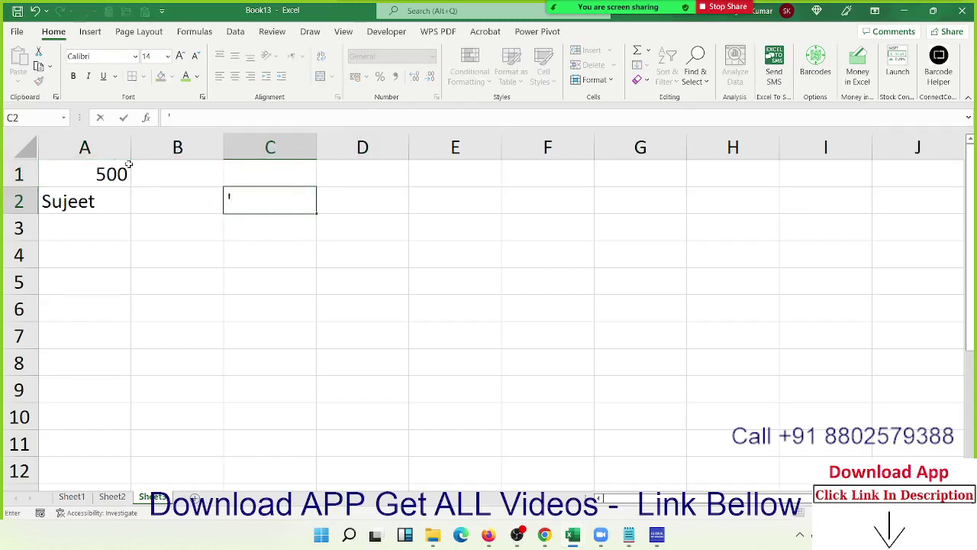
{"action": "type", "text": "452"}
{"action": "key", "text": "Return"}
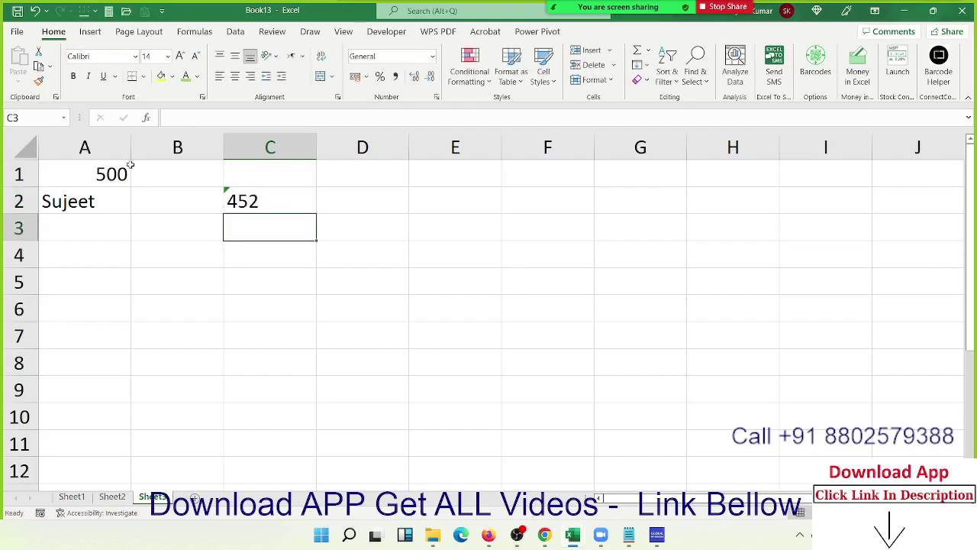
{"action": "left_click", "coordinate": [257, 204]}
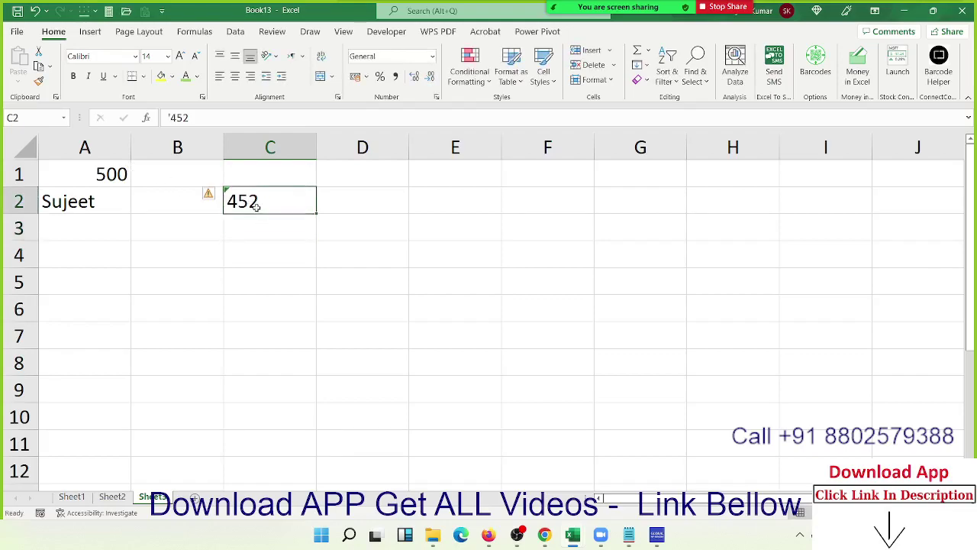
{"action": "left_click", "coordinate": [251, 247]}
- Enter 500 in C4 and left-align it
{"action": "type", "text": "50"}
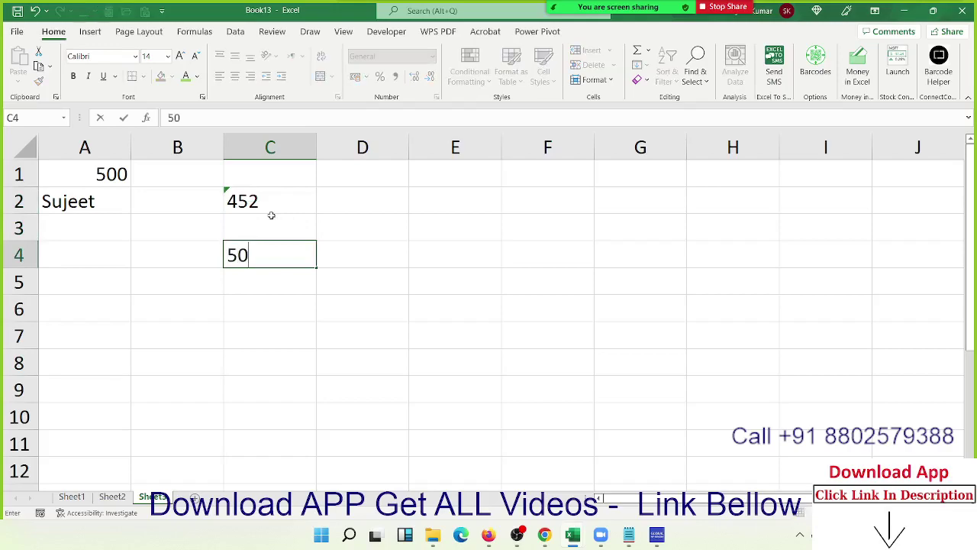
{"action": "type", "text": "0"}
{"action": "key", "text": "Return"}
{"action": "key", "text": "Up"}
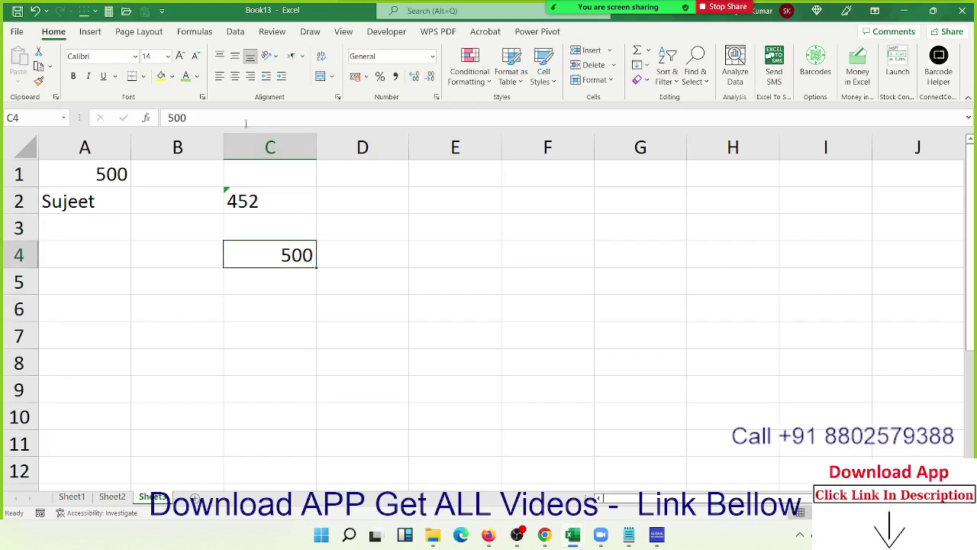
{"action": "left_click", "coordinate": [220, 76]}
{"action": "left_click", "coordinate": [249, 359]}
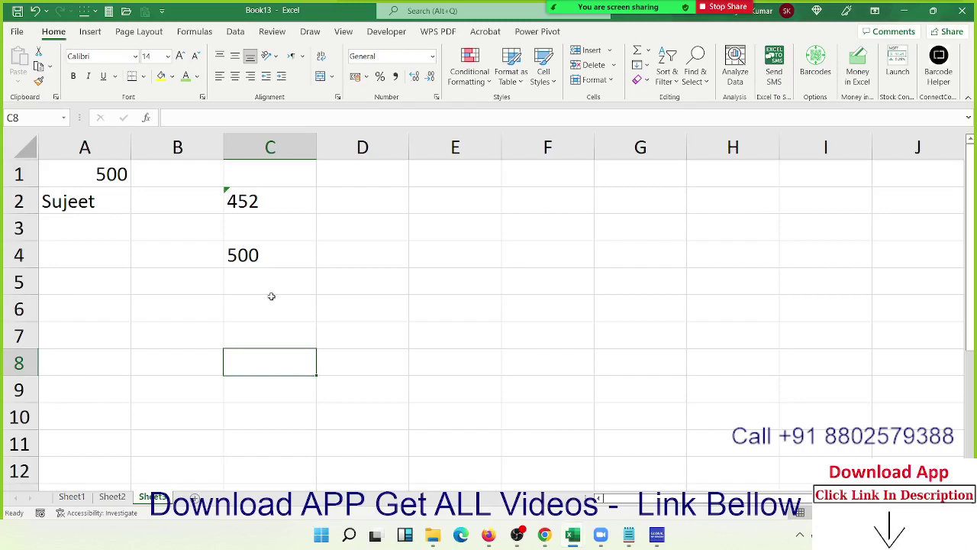
{"action": "left_click", "coordinate": [262, 252]}
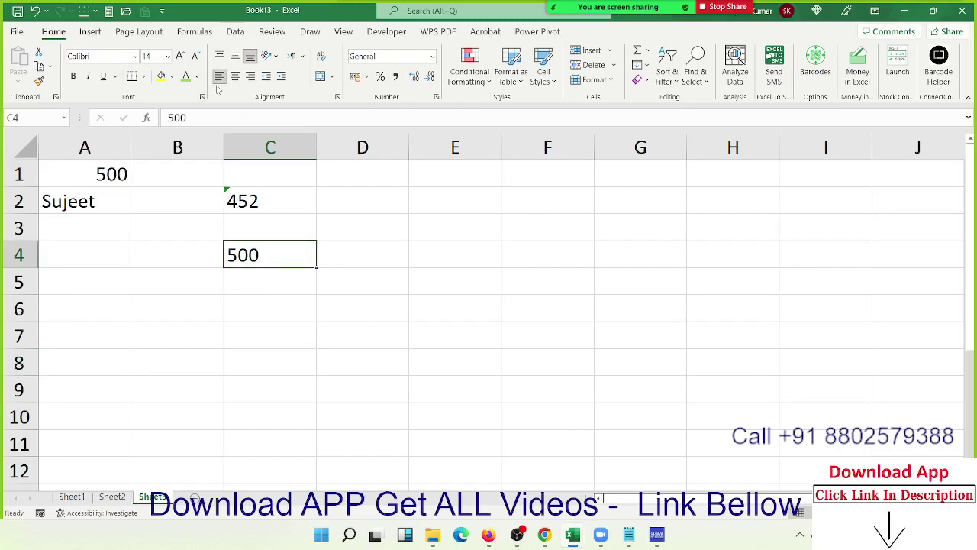
{"action": "left_click", "coordinate": [246, 199]}
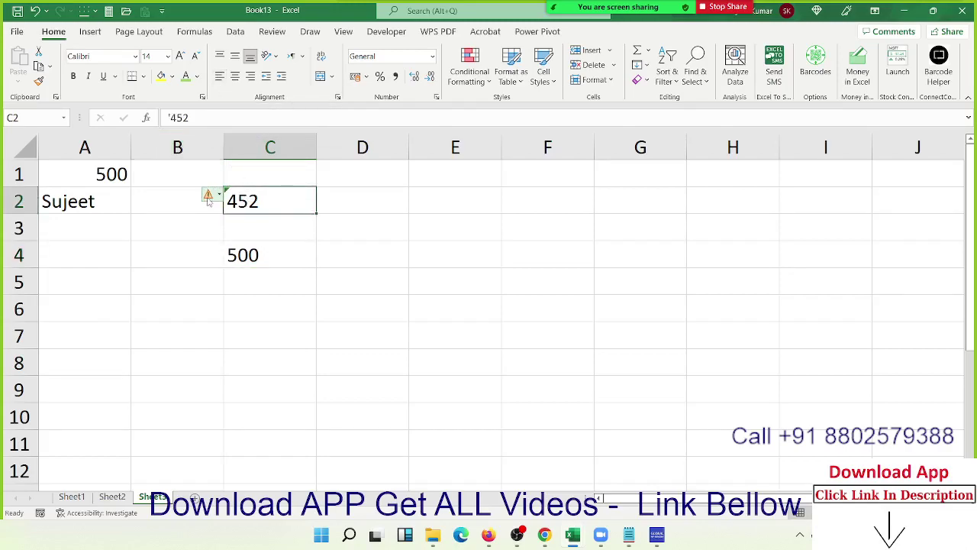
- In D2 enter =SUM(C2), which returns 0 because C2's 452 is text
{"action": "left_click", "coordinate": [345, 204]}
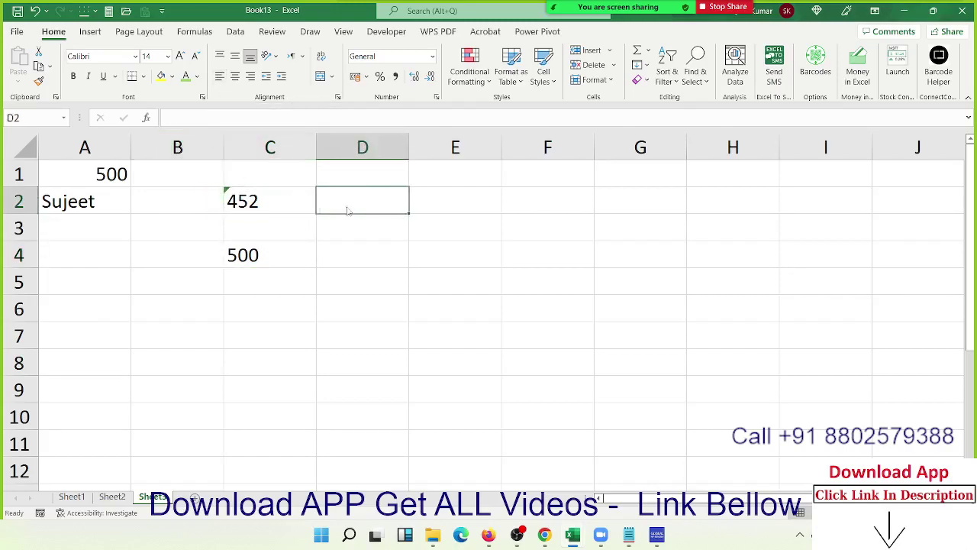
{"action": "type", "text": "=sum"}
{"action": "key", "text": "Tab"}
{"action": "key", "text": "Left"}
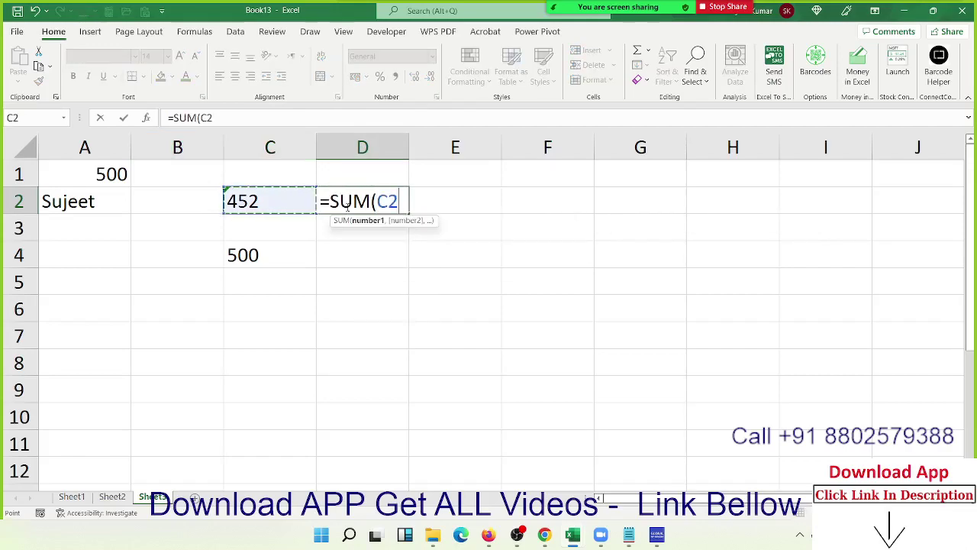
{"action": "key", "text": "Return"}
{"action": "key", "text": "Up"}
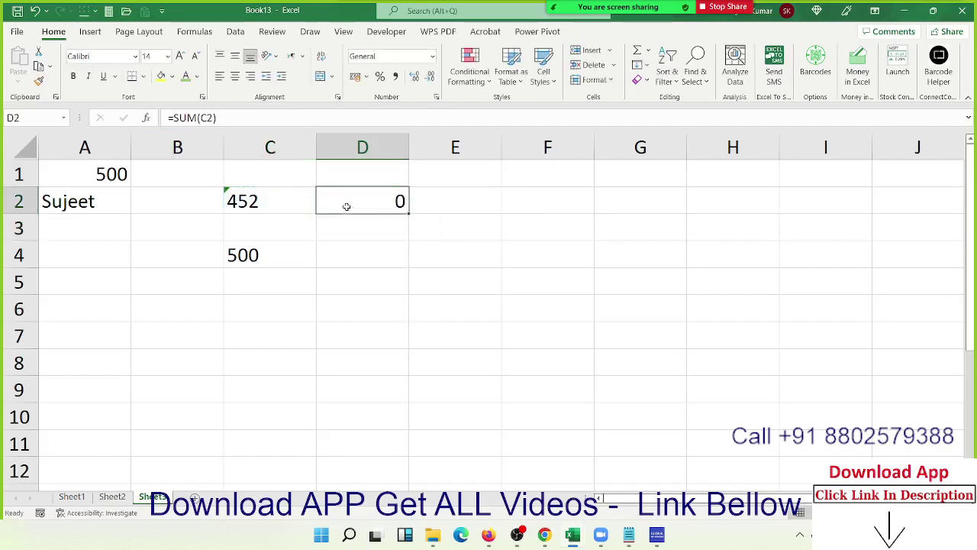
{"action": "key", "text": "Left"}
{"action": "key", "text": "Left"}
{"action": "key", "text": "Right"}
- Clear the values in the range C2:D4
{"action": "key", "text": "shift+Right"}
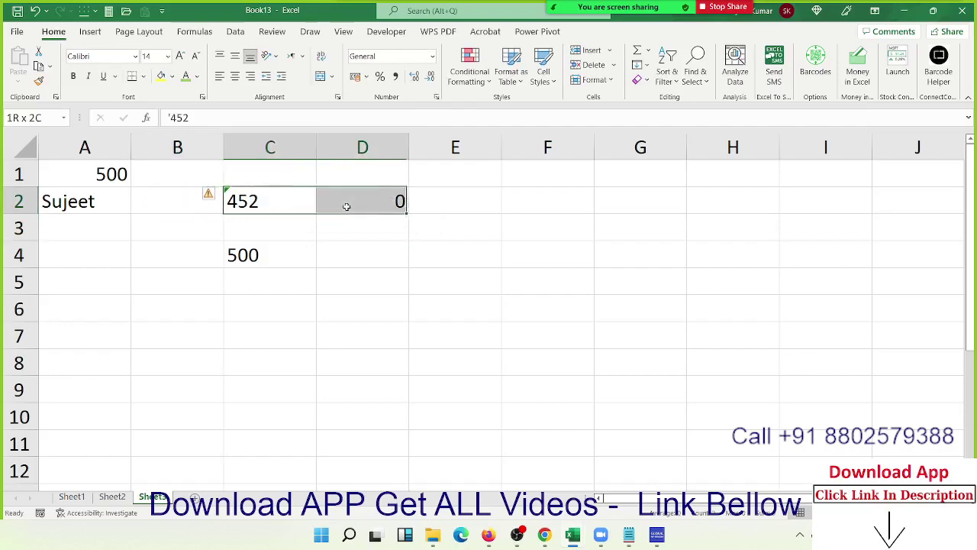
{"action": "key", "text": "shift+Down"}
{"action": "key", "text": "shift+Down"}
{"action": "key", "text": "Delete"}
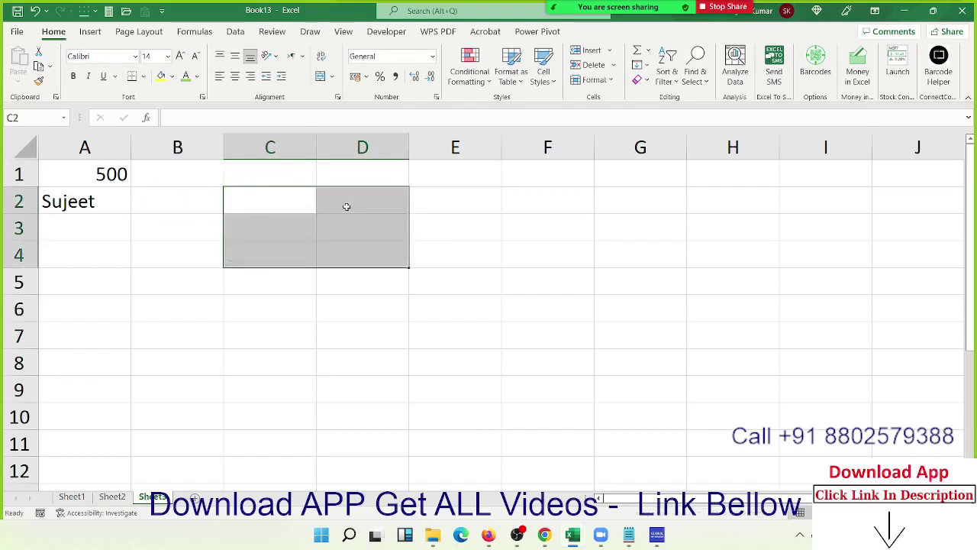
- Enter the mixed text 123abc in cell A4
{"action": "key", "text": "Left"}
{"action": "key", "text": "Down"}
{"action": "key", "text": "Down"}
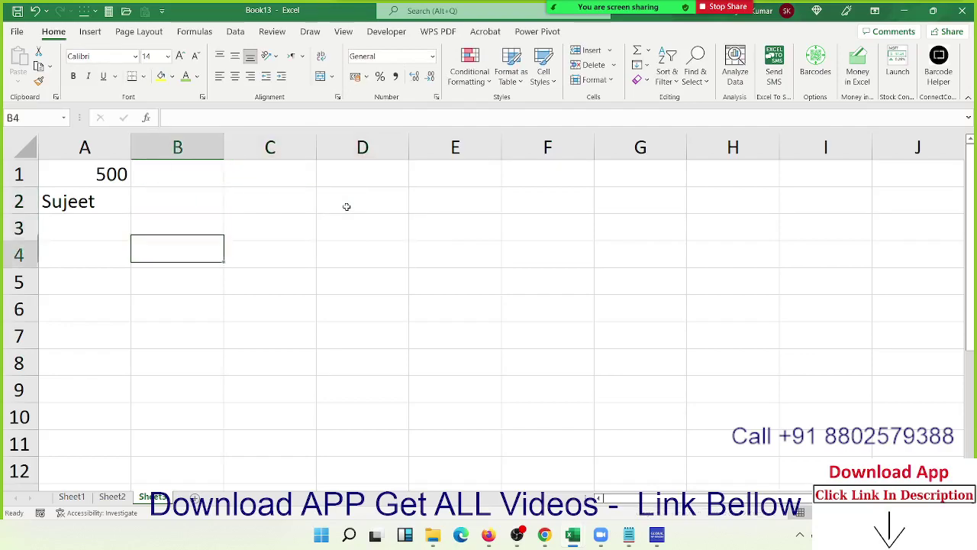
{"action": "key", "text": "Left"}
{"action": "type", "text": "123"}
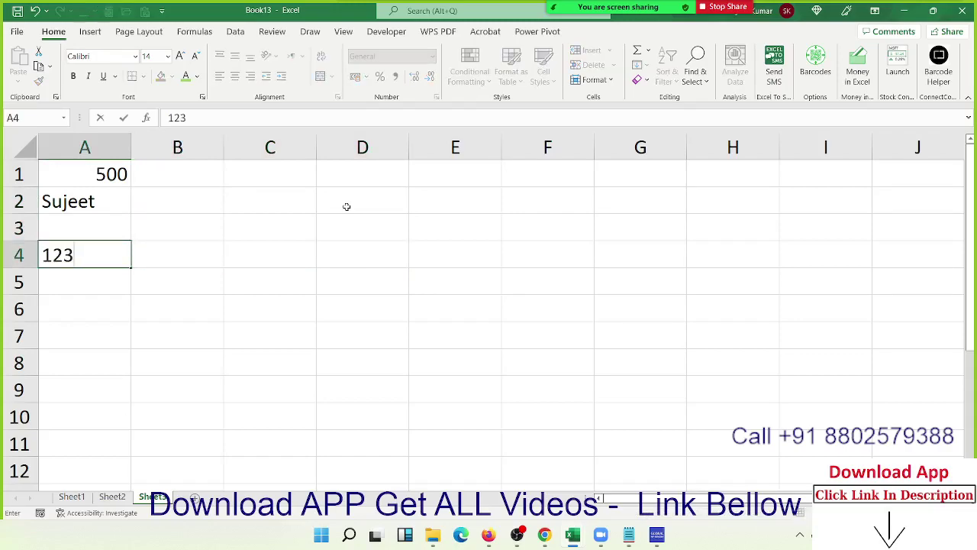
{"action": "type", "text": "ab"}
{"action": "type", "text": "c"}
{"action": "key", "text": "Return"}
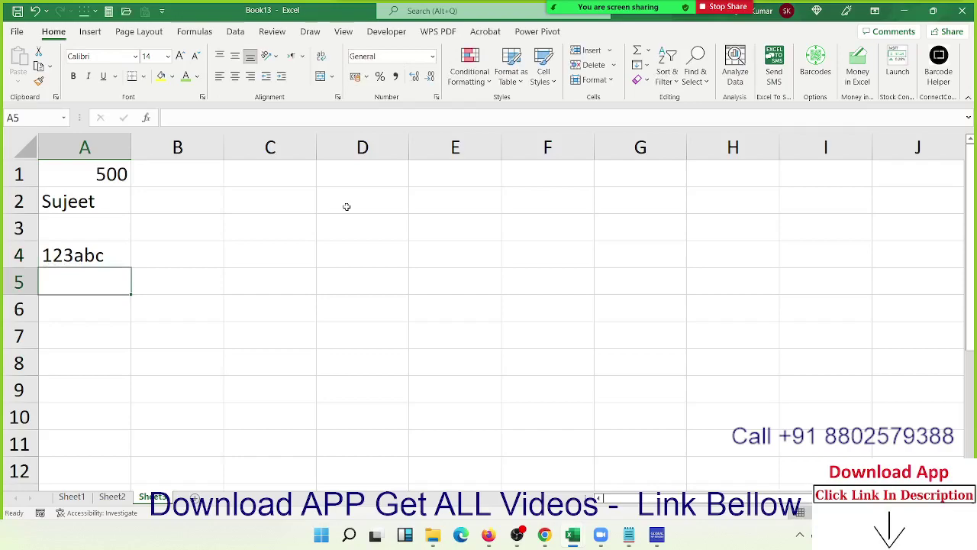
{"action": "key", "text": "alt+Tab"}
{"action": "key", "text": "alt+Tab"}
{"action": "key", "text": "Tab"}
{"action": "key", "text": "Tab"}
{"action": "key", "text": "Tab"}
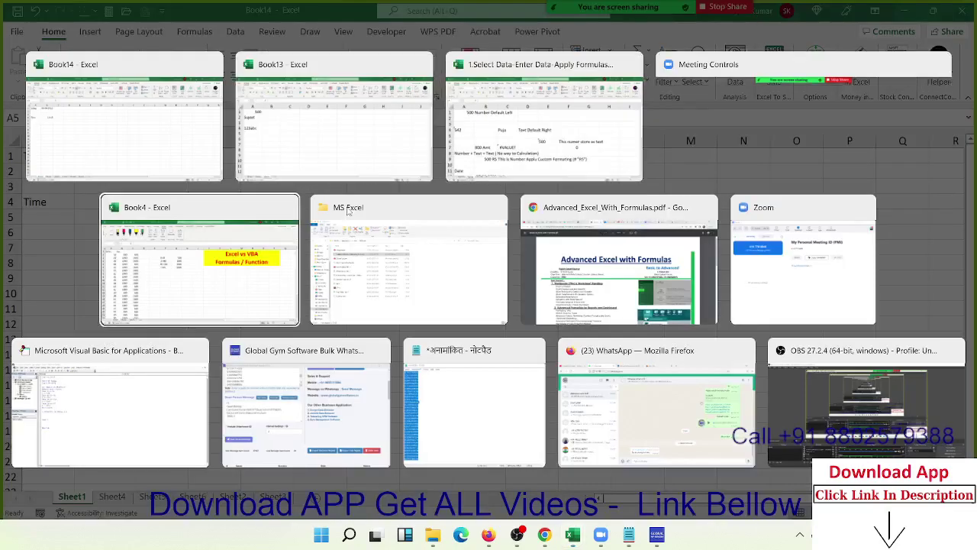
- In the tutorial workbook, review the entries, including C7's =B7+20 formula returning #VALUE!
{"action": "key", "text": "shift+Tab"}
{"action": "key", "text": "shift+Tab"}
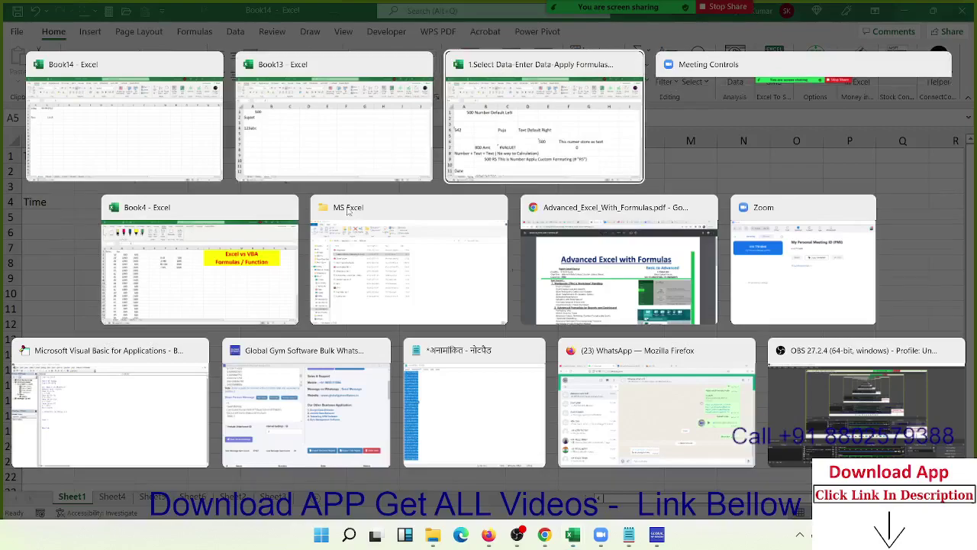
{"action": "left_click", "coordinate": [306, 264]}
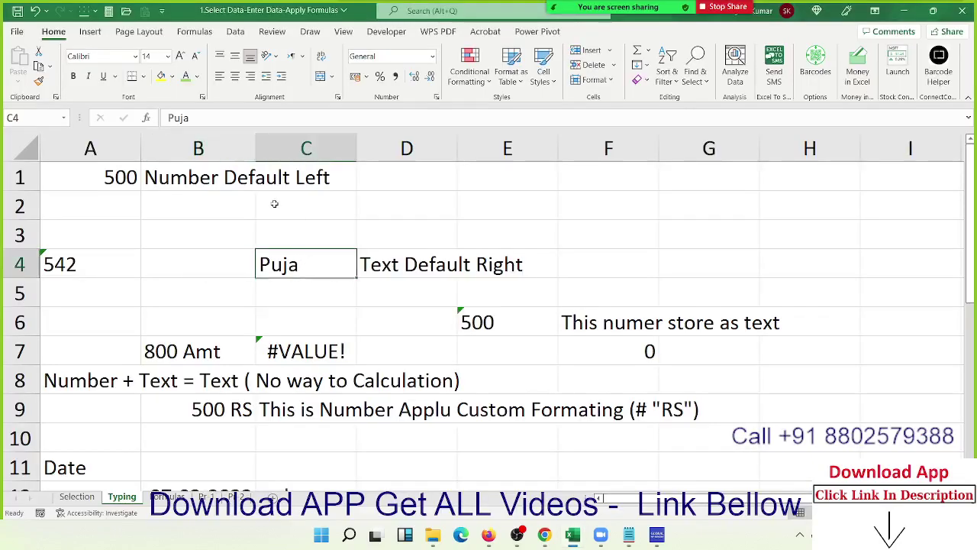
{"action": "left_click", "coordinate": [108, 180]}
{"action": "left_click", "coordinate": [153, 177]}
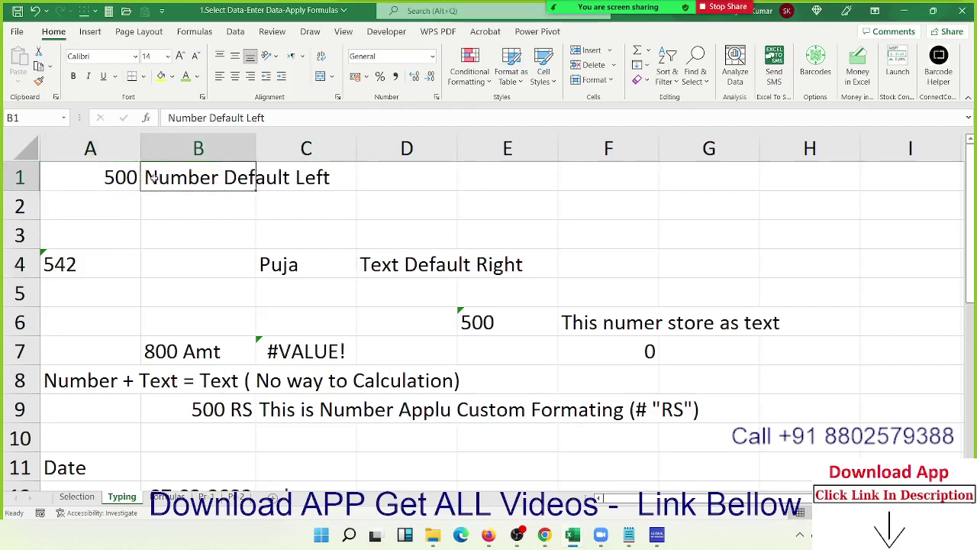
{"action": "left_click", "coordinate": [109, 258]}
{"action": "left_click", "coordinate": [291, 273]}
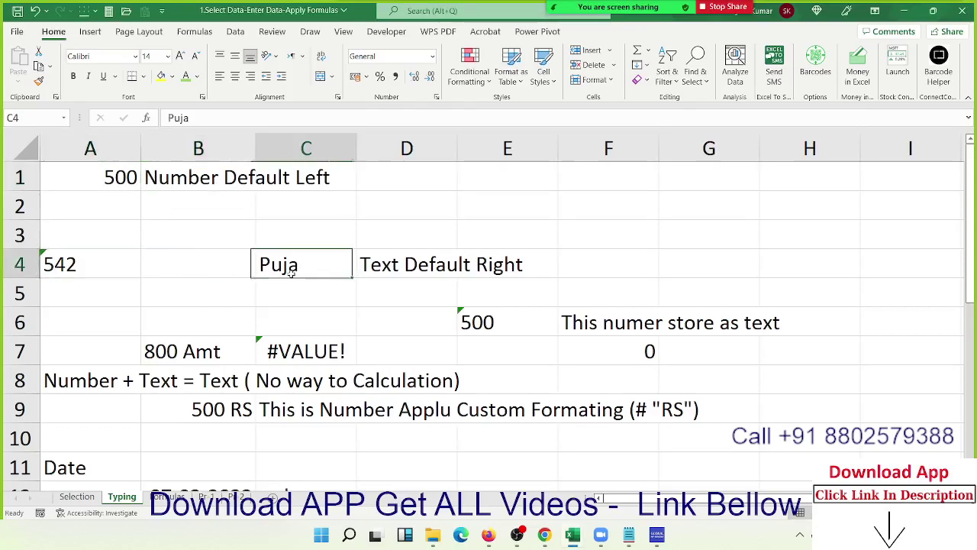
{"action": "left_click", "coordinate": [101, 264]}
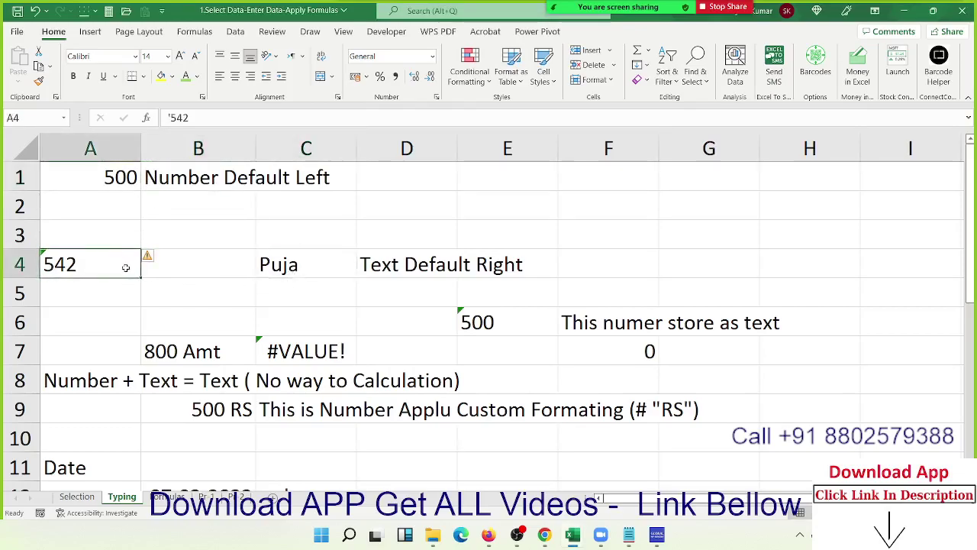
{"action": "left_click", "coordinate": [275, 276]}
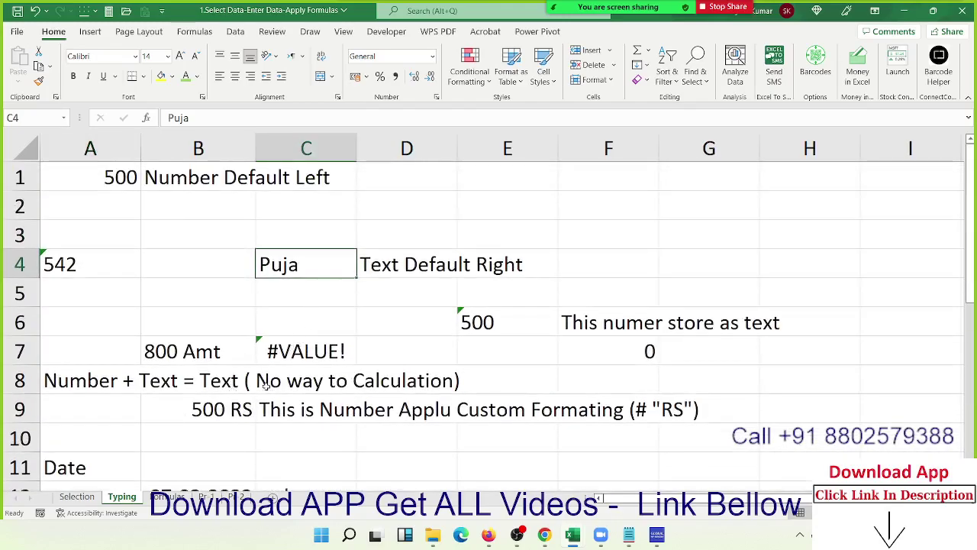
{"action": "double_click", "coordinate": [222, 353]}
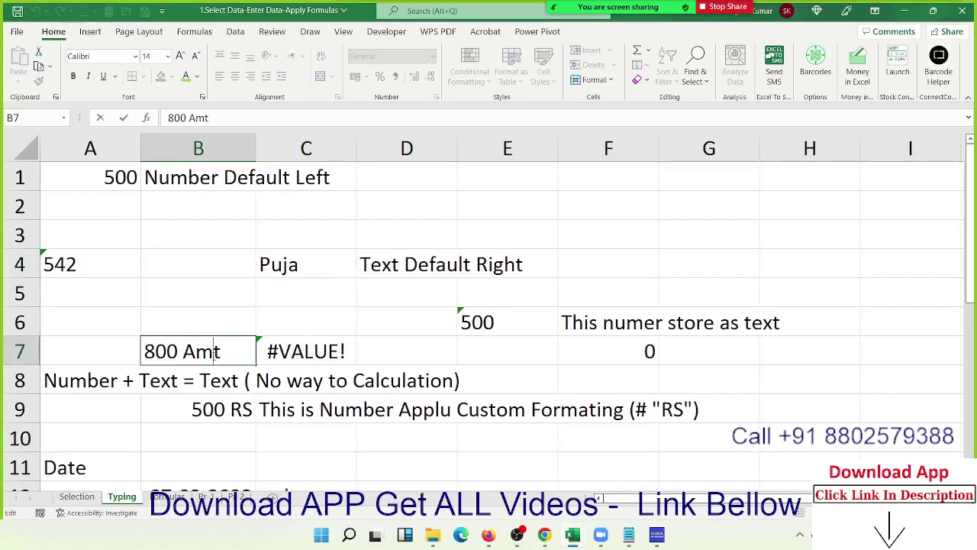
{"action": "double_click", "coordinate": [221, 352]}
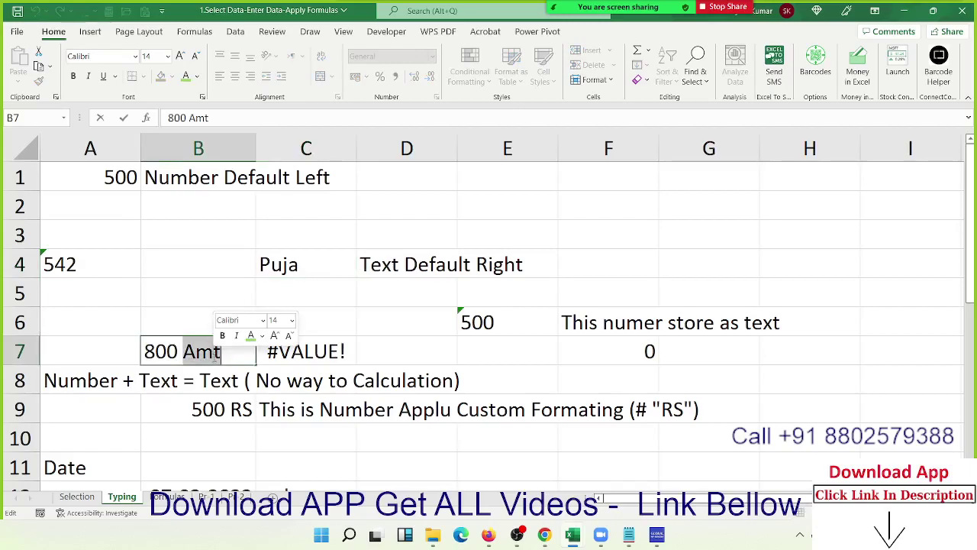
{"action": "double_click", "coordinate": [300, 351]}
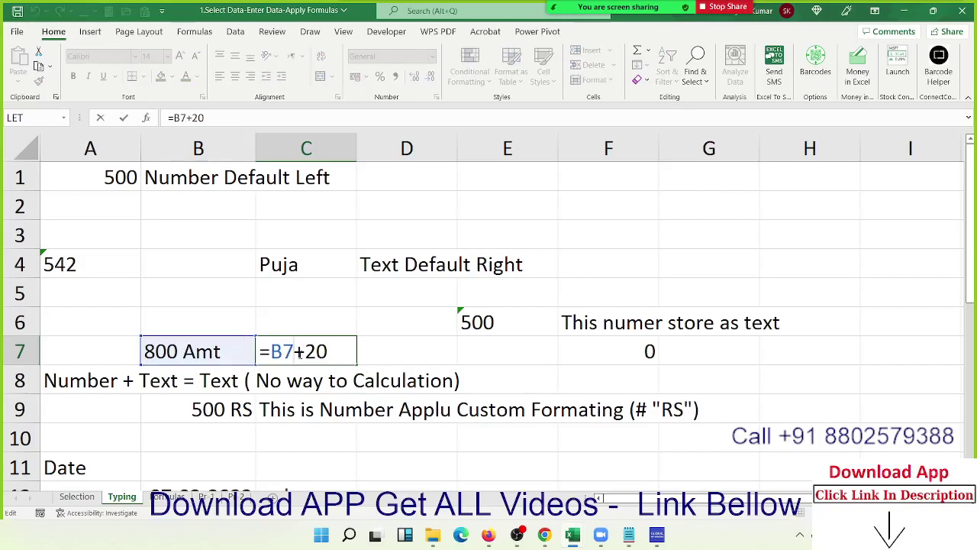
{"action": "key", "text": "Return"}
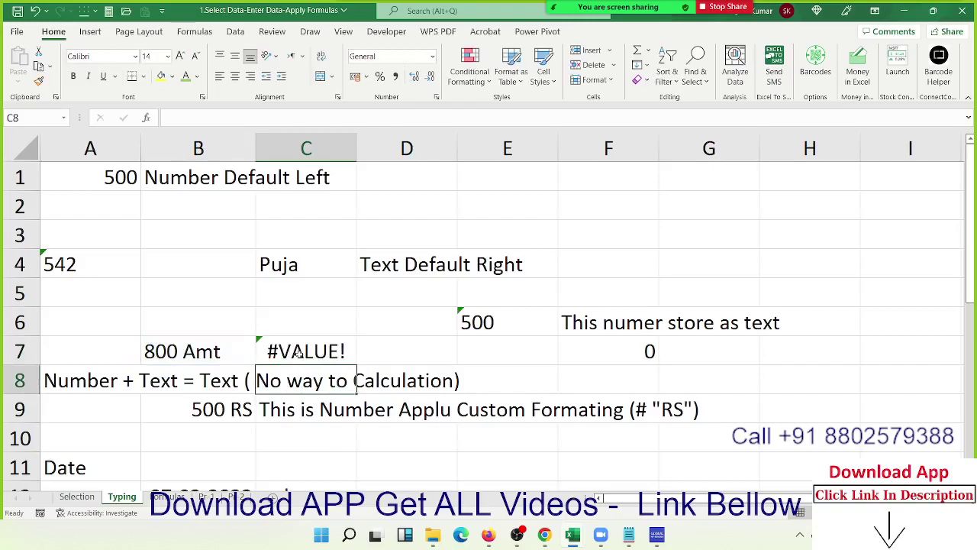
- Insert a blank row at row 9, above the 500 RS row
{"action": "key", "text": "Down"}
{"action": "key", "text": "Down"}
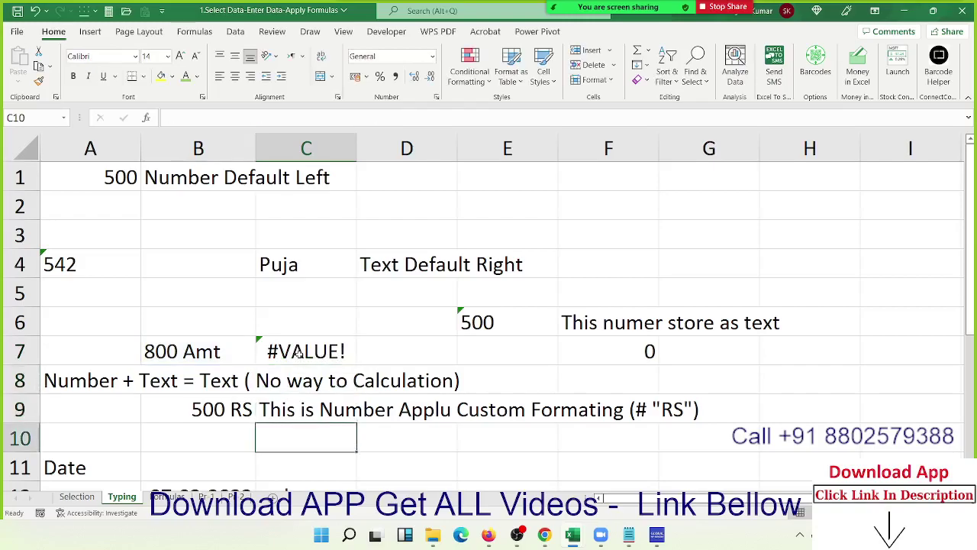
{"action": "key", "text": "Down"}
{"action": "key", "text": "Down"}
{"action": "key", "text": "Down"}
{"action": "key", "text": "Down"}
{"action": "key", "text": "Up"}
{"action": "key", "text": "Up"}
{"action": "key", "text": "Up"}
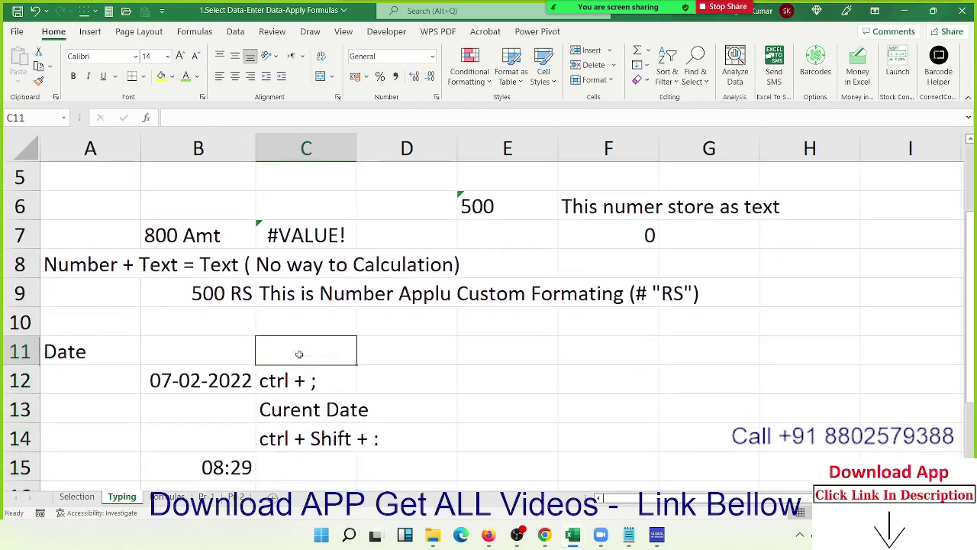
{"action": "key", "text": "Up"}
{"action": "key", "text": "Up"}
{"action": "key", "text": "shift+space"}
{"action": "key", "text": "ctrl+shift+plus"}
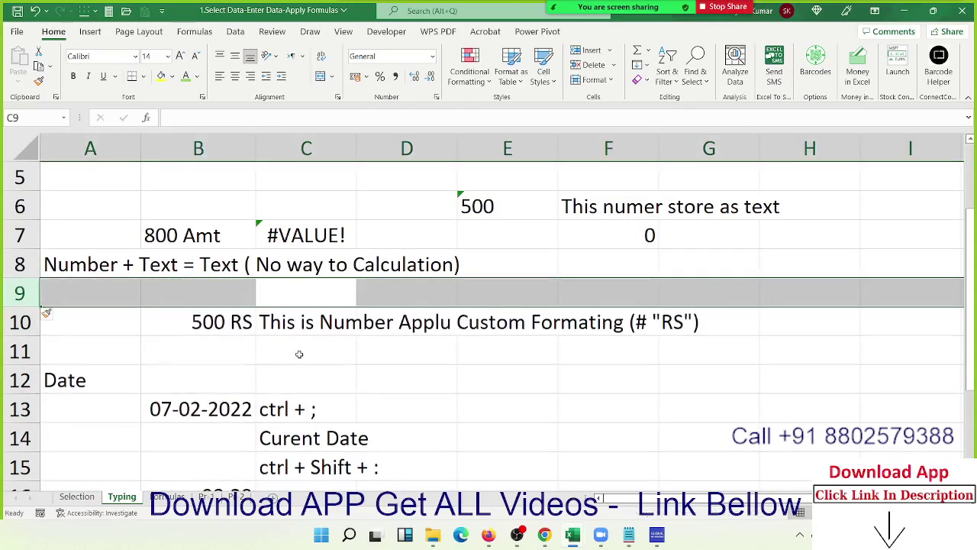
{"action": "key", "text": "Up"}
{"action": "key", "text": "Left"}
{"action": "key", "text": "Left"}
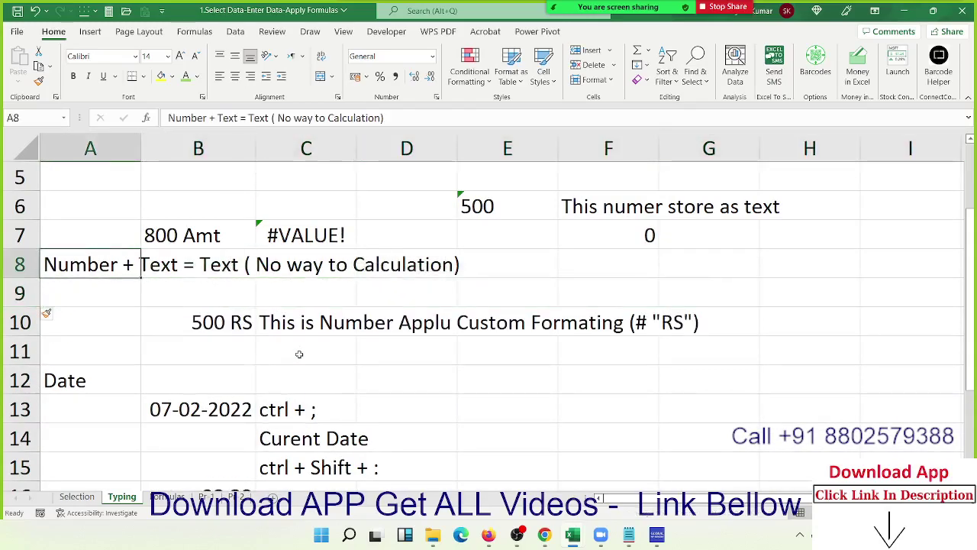
{"action": "key", "text": "Right"}
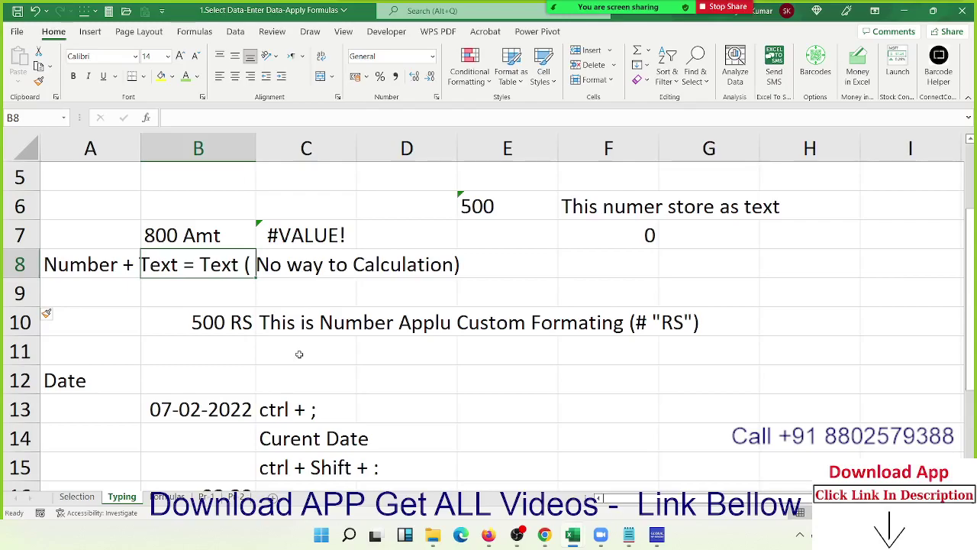
{"action": "key", "text": "Up"}
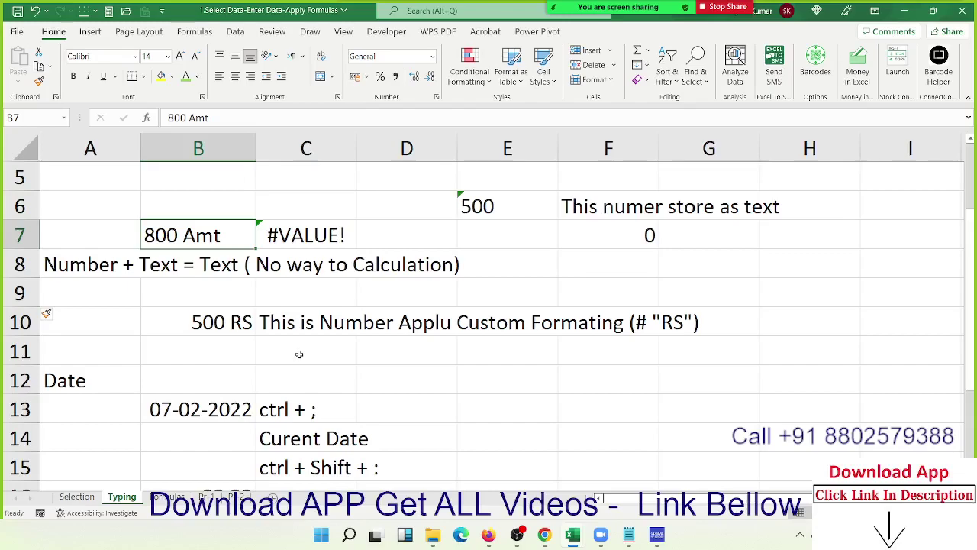
{"action": "key", "text": "alt+Tab"}
- Switch from Book14 back to the Book13 workbook
{"action": "key", "text": "Right"}
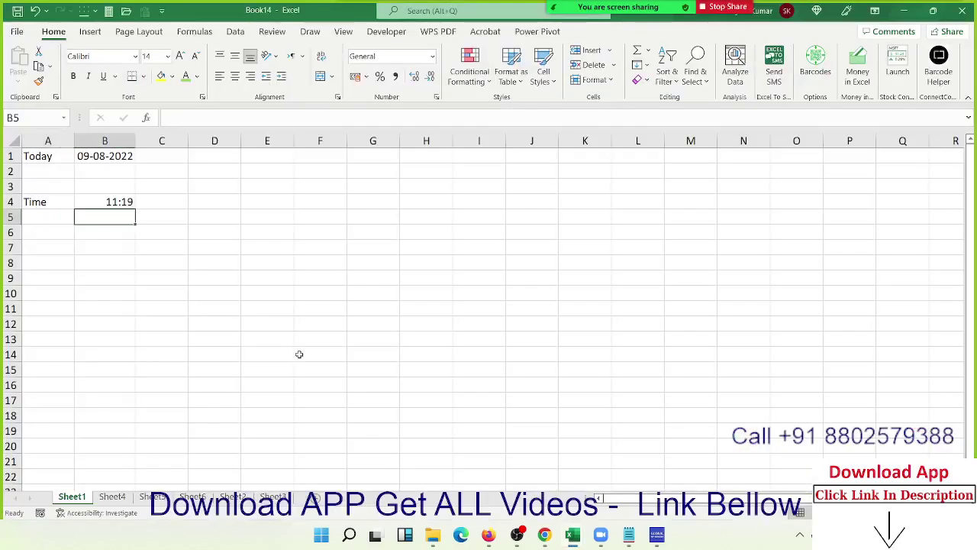
{"action": "key", "text": "Right"}
{"action": "key", "text": "Down"}
{"action": "key", "text": "alt+Tab"}
{"action": "key", "text": "Tab"}
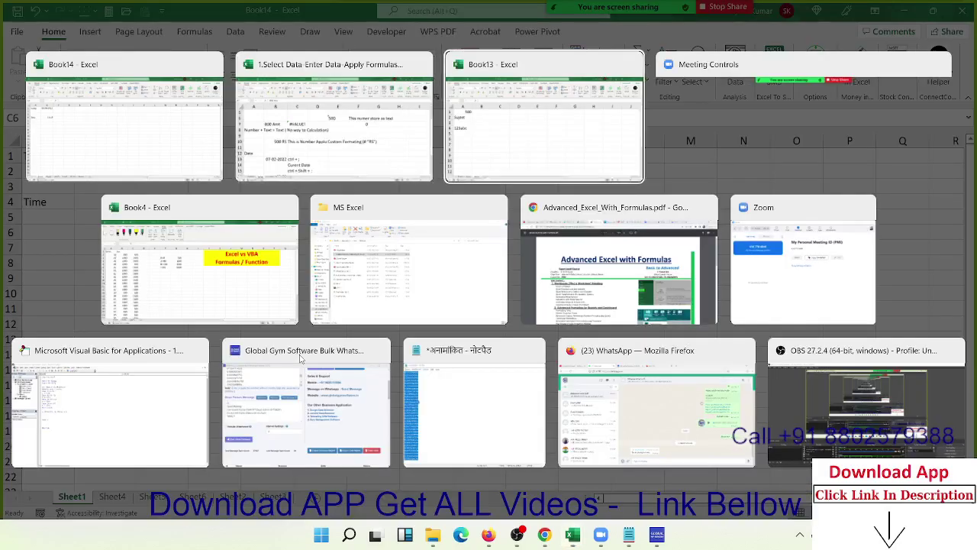
{"action": "key", "text": "Right"}
{"action": "key", "text": "Right"}
- In B4 enter =A4+10, which returns #VALUE! against the 123abc text
{"action": "key", "text": "Down"}
{"action": "key", "text": "Left"}
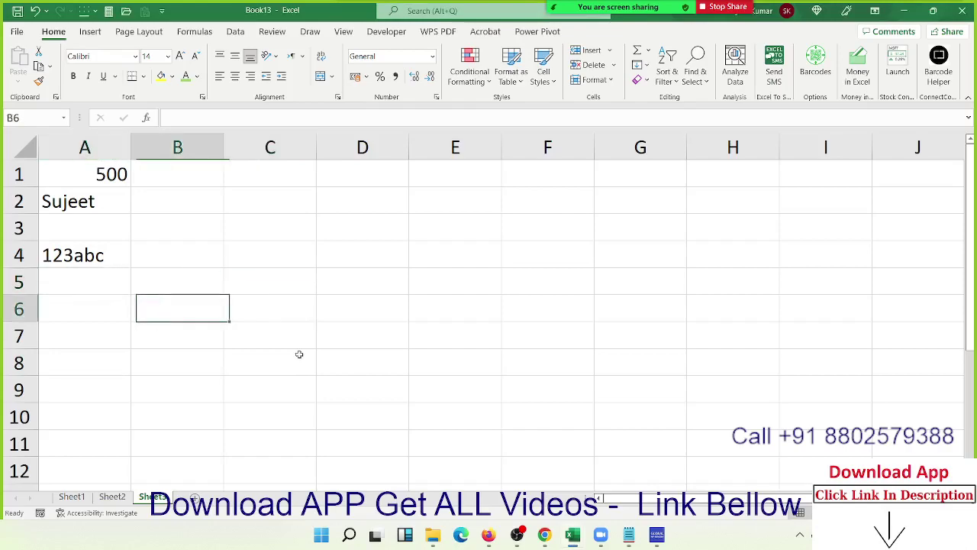
{"action": "key", "text": "Left"}
{"action": "key", "text": "Up"}
{"action": "key", "text": "Up"}
{"action": "key", "text": "Right"}
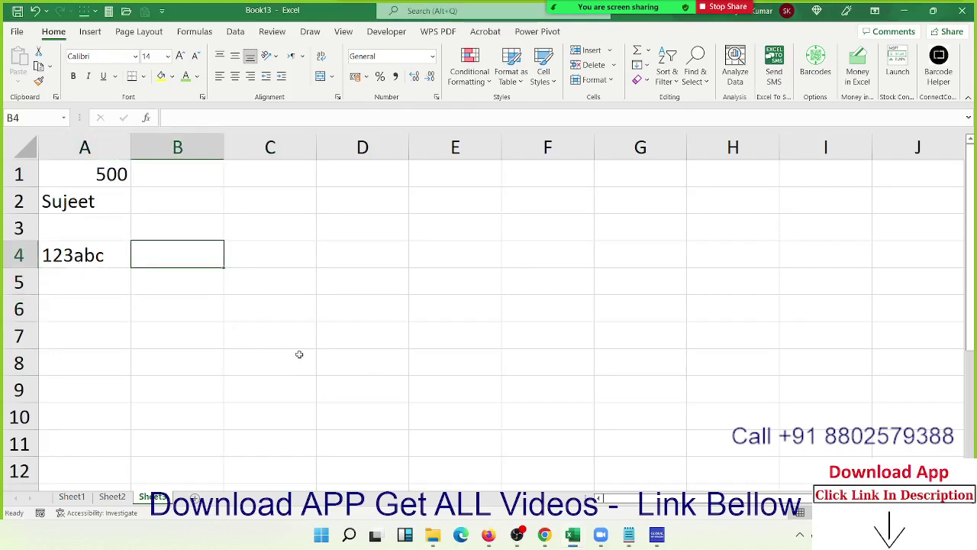
{"action": "type", "text": "="}
{"action": "key", "text": "Left"}
{"action": "type", "text": "+2"}
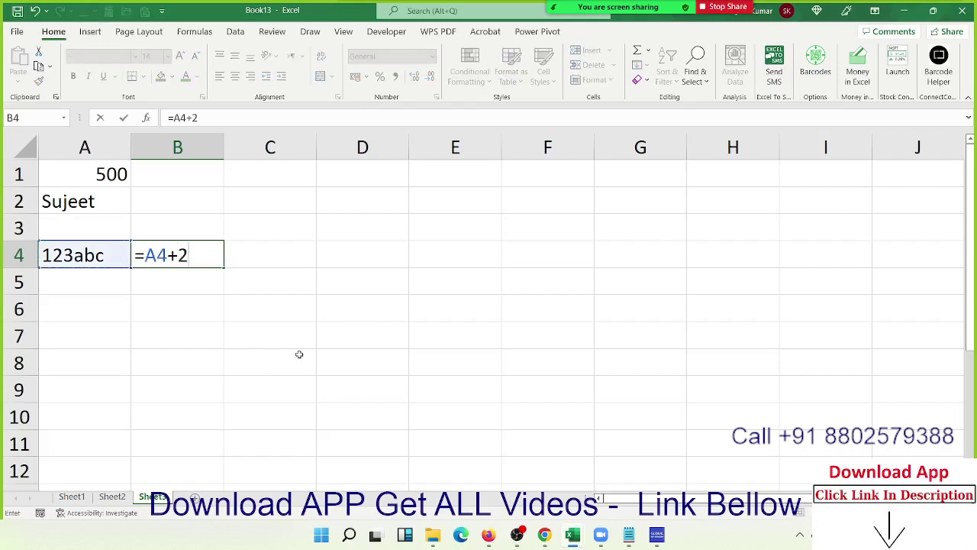
{"action": "type", "text": "0"}
{"action": "key", "text": "BackSpace"}
{"action": "key", "text": "BackSpace"}
{"action": "type", "text": "10"}
{"action": "key", "text": "Return"}
- Enter 500 in cell C6
{"action": "key", "text": "Right"}
{"action": "key", "text": "Down"}
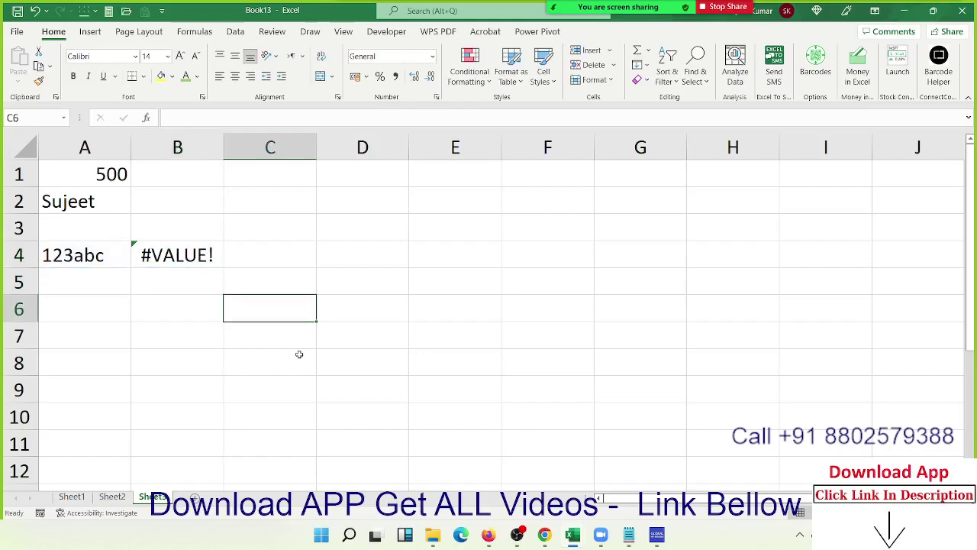
{"action": "type", "text": "500"}
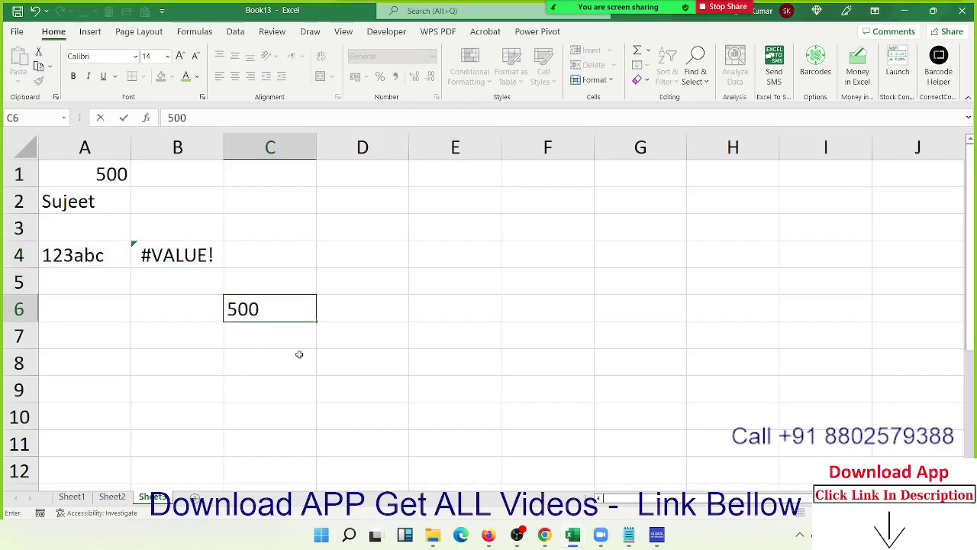
{"action": "key", "text": "Return"}
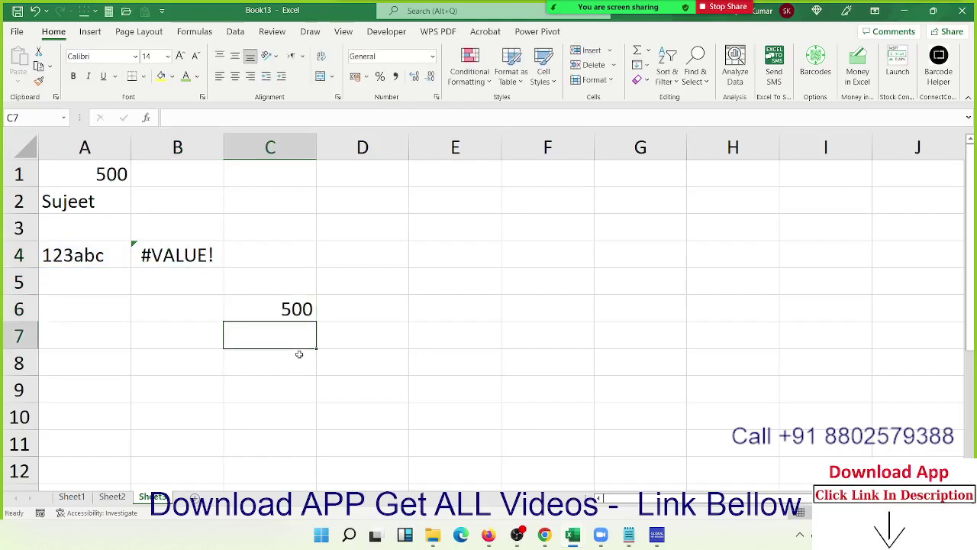
{"action": "key", "text": "Up"}
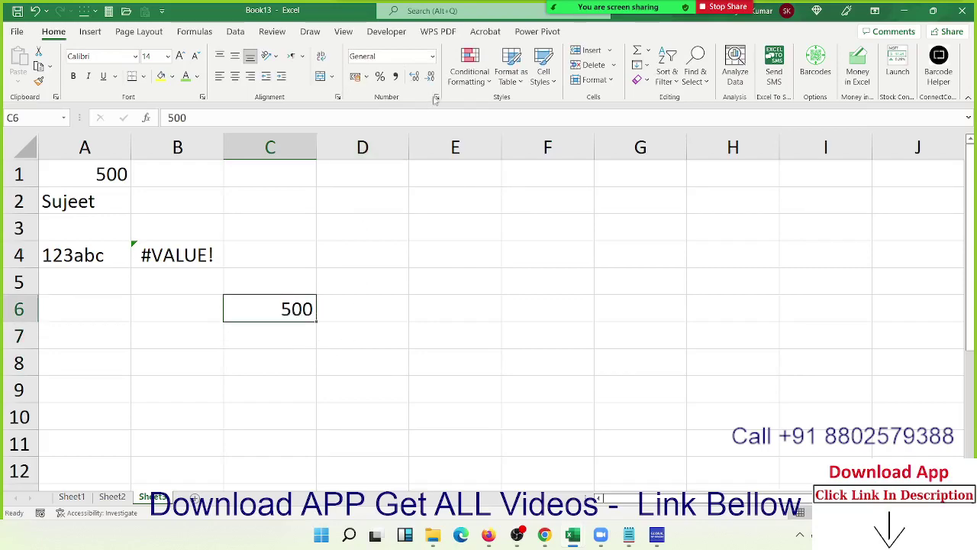
- Give C6 the custom number format 0 "RS" so it shows 500 RS
{"action": "key", "text": "ctrl+1"}
{"action": "left_click", "coordinate": [488, 217]}
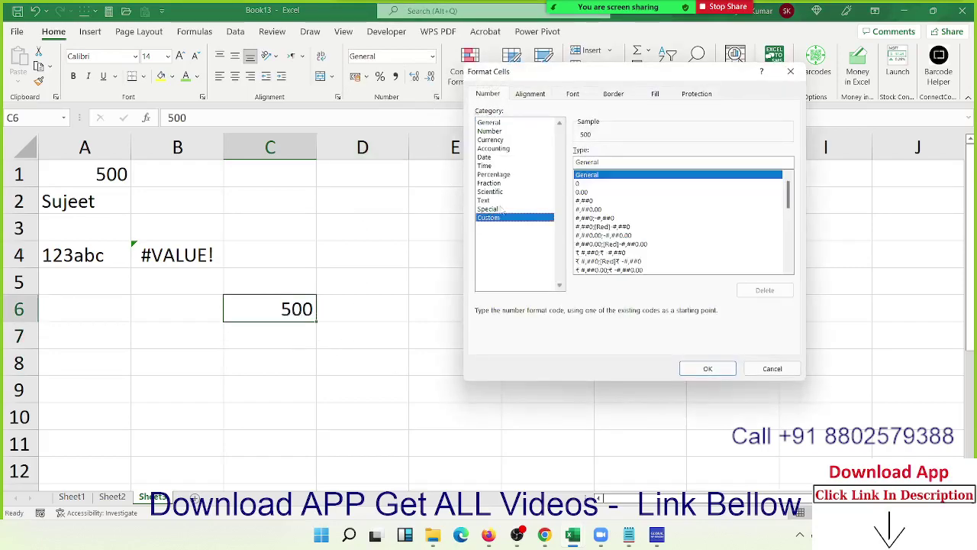
{"action": "left_click", "coordinate": [599, 162]}
{"action": "type", "text": "0 \""}
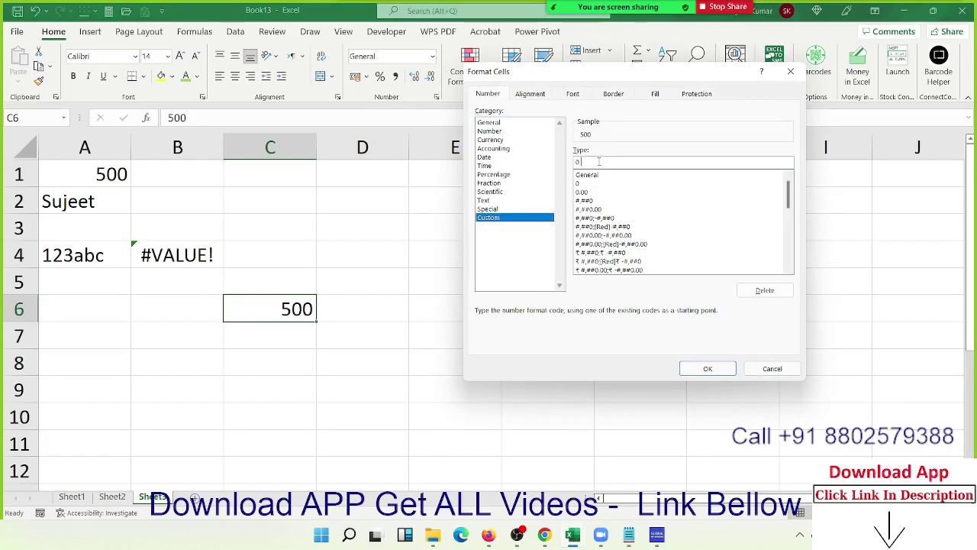
{"action": "type", "text": "RS\""}
{"action": "key", "text": "Return"}
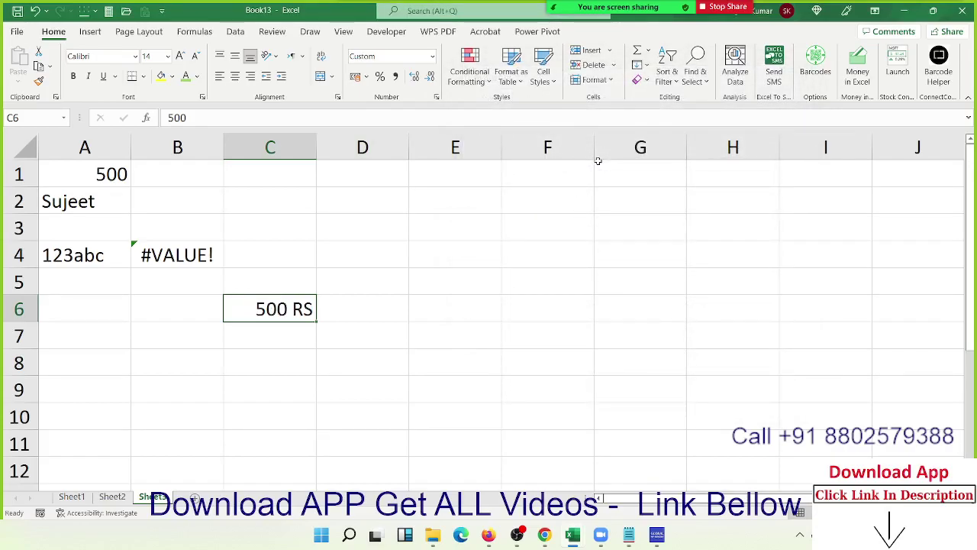
- In D6 enter =C6+20, which shows 520 RS
{"action": "key", "text": "Right"}
{"action": "type", "text": "="}
{"action": "key", "text": "Left"}
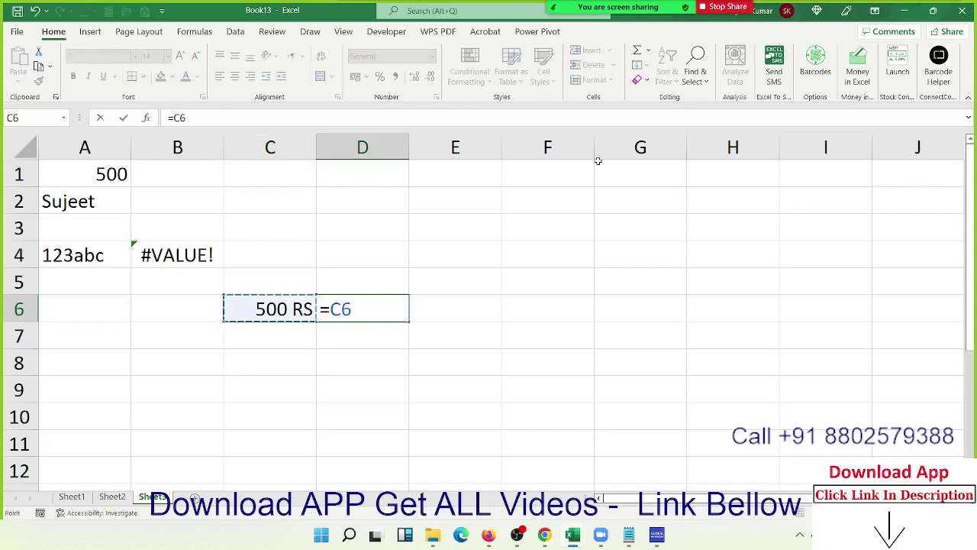
{"action": "type", "text": "+20"}
{"action": "key", "text": "Return"}
{"action": "key", "text": "Up"}
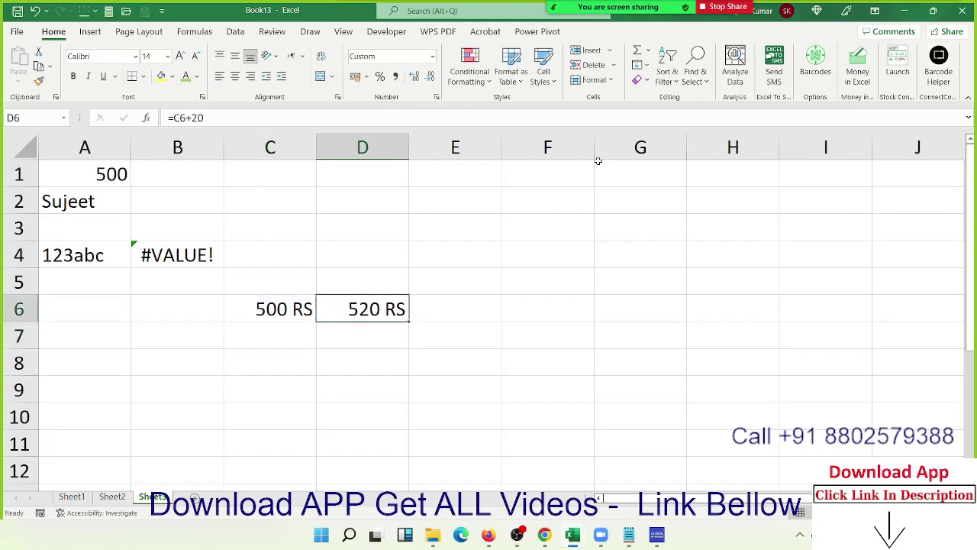
{"action": "key", "text": "Left"}
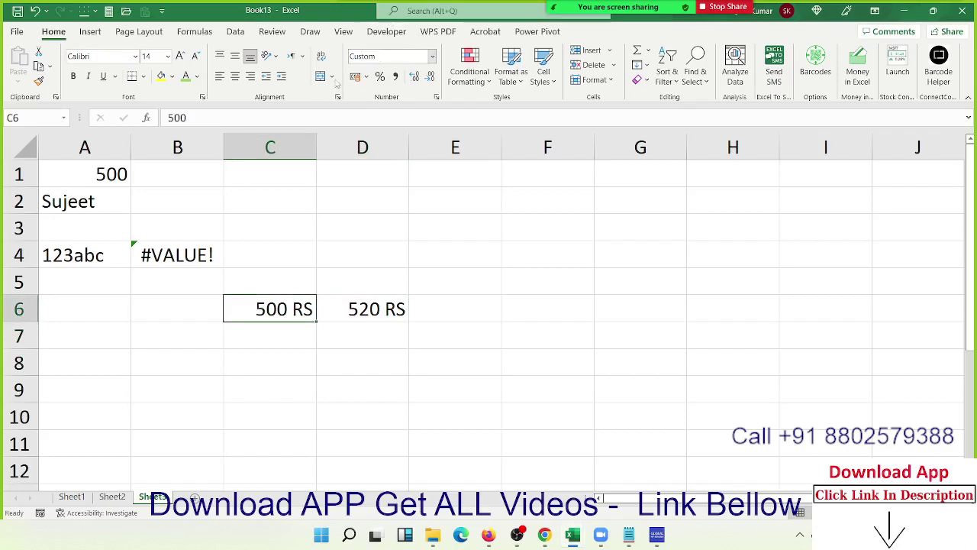
{"action": "double_click", "coordinate": [217, 124]}
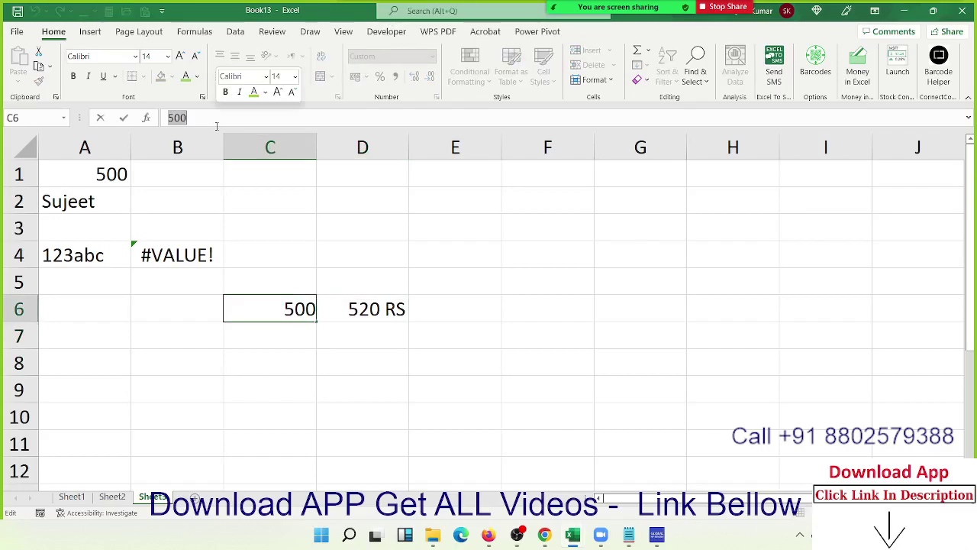
{"action": "key", "text": "Return"}
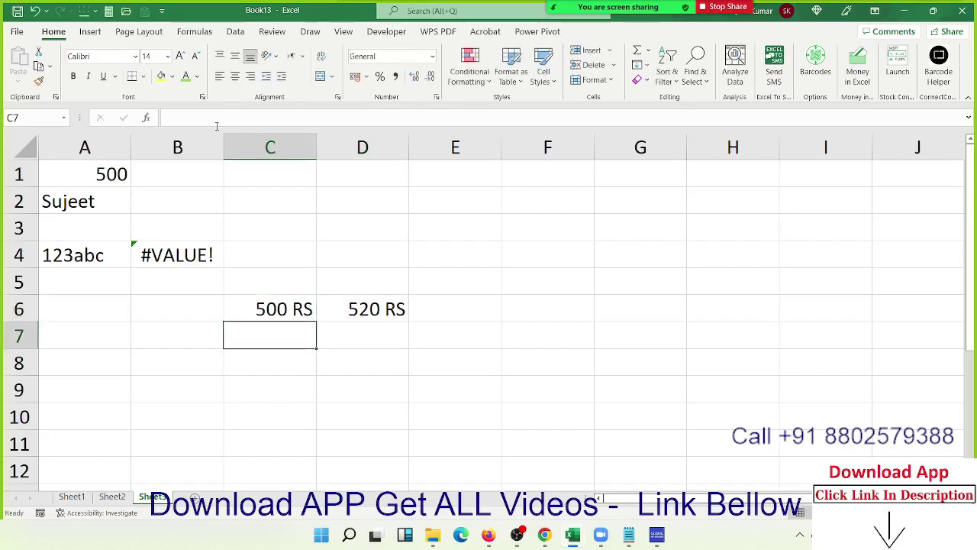
{"action": "left_click", "coordinate": [84, 256]}
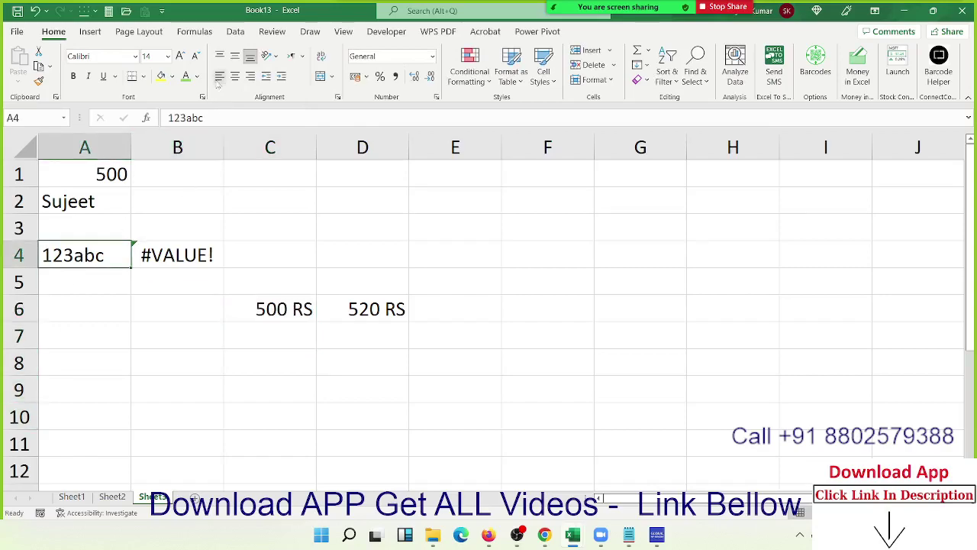
{"action": "double_click", "coordinate": [183, 119]}
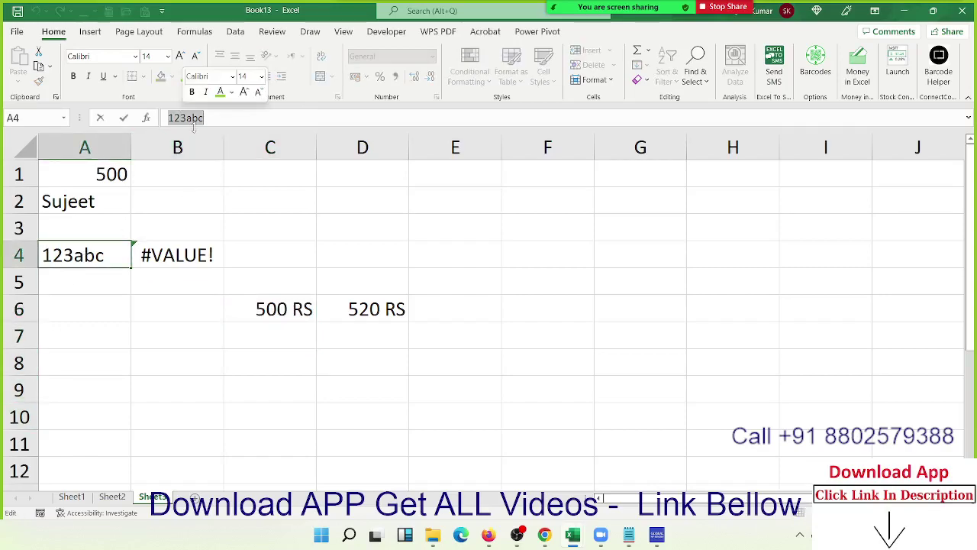
{"action": "key", "text": "Return"}
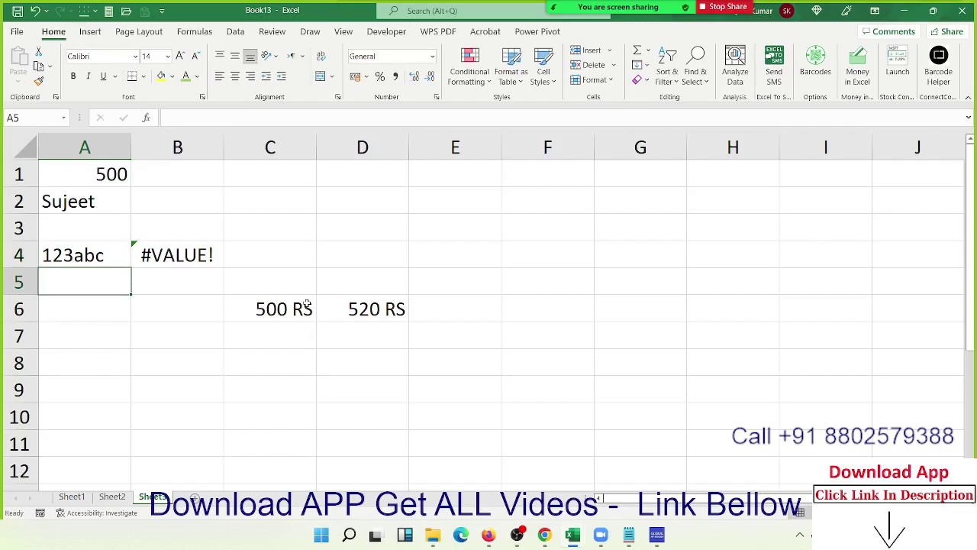
{"action": "left_click", "coordinate": [307, 305]}
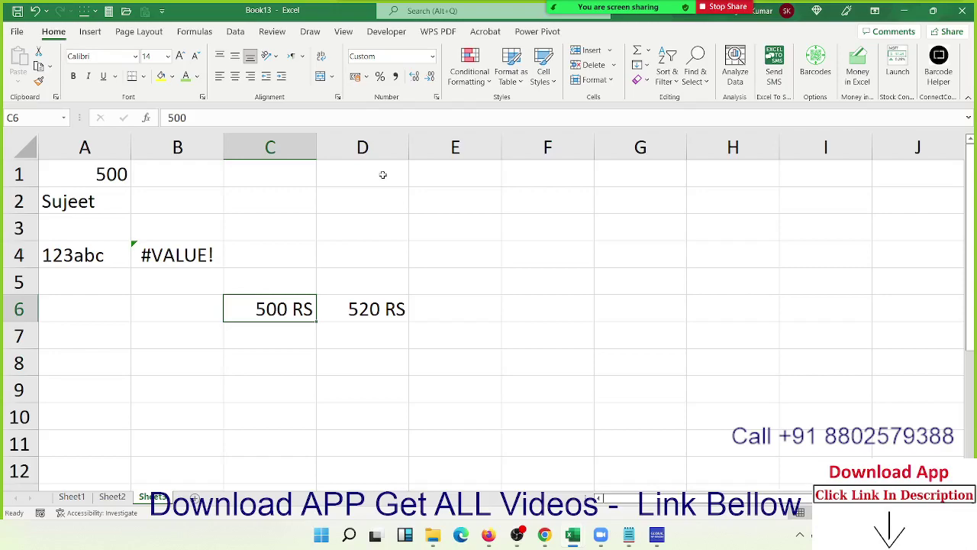
{"action": "left_click", "coordinate": [100, 259]}
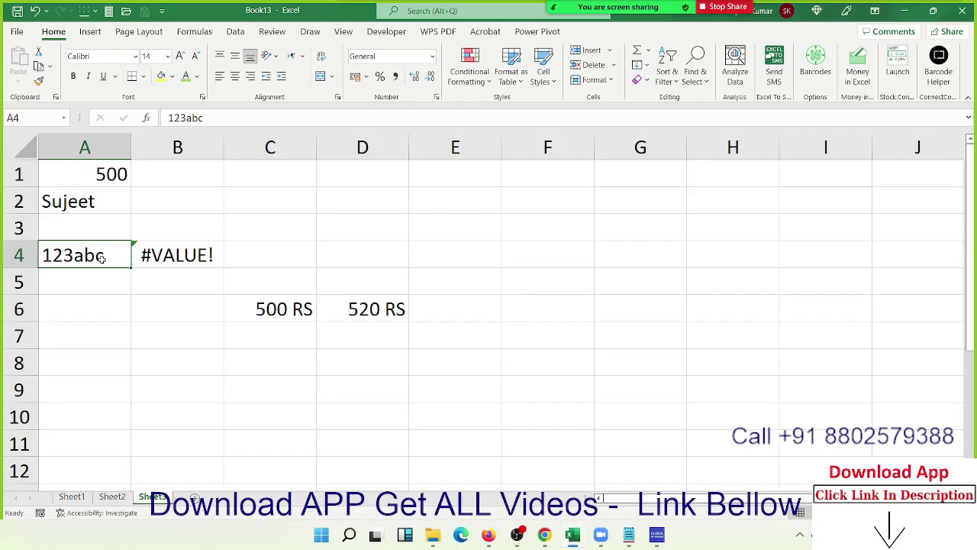
{"action": "key", "text": "Right"}
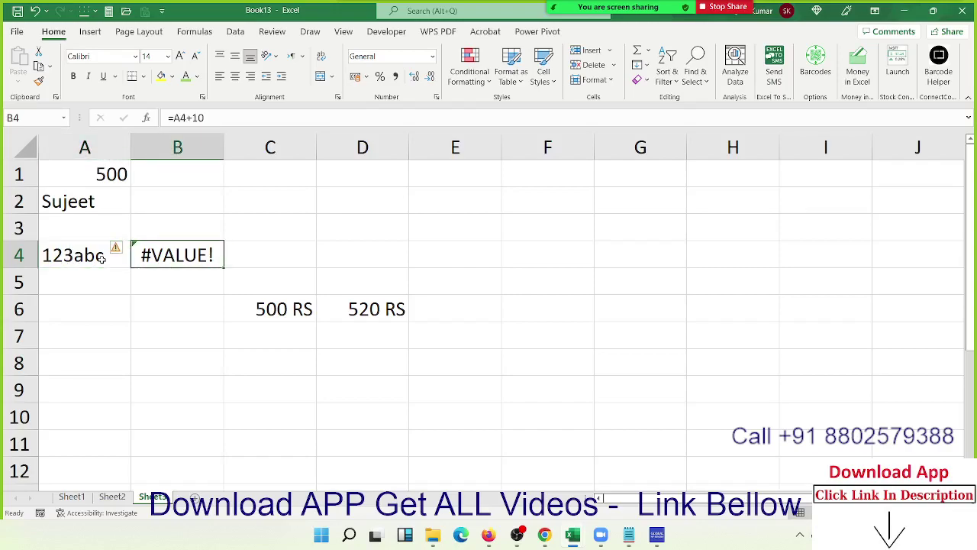
{"action": "left_click", "coordinate": [101, 258]}
{"action": "key", "text": "Right"}
{"action": "key", "text": "Left"}
{"action": "key", "text": "Down"}
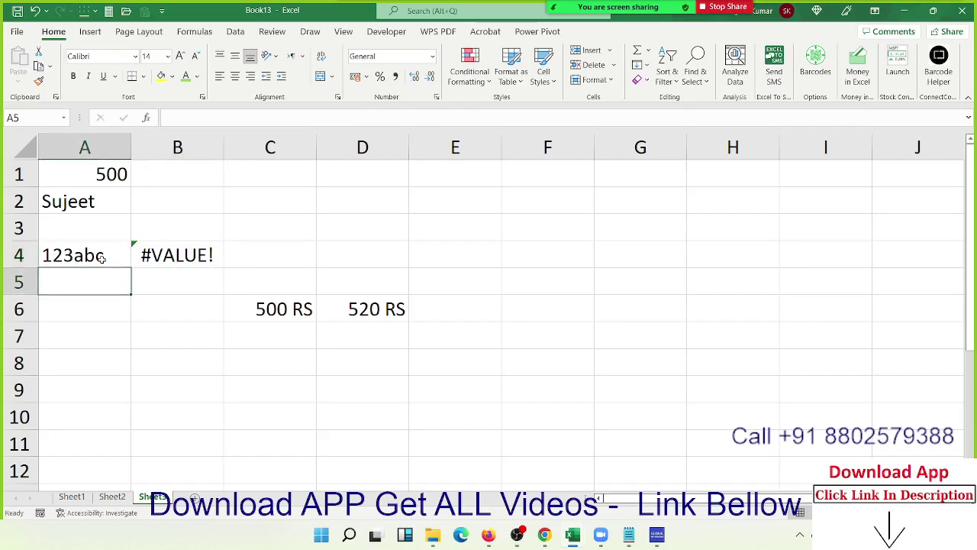
{"action": "key", "text": "Up"}
{"action": "key", "text": "Right"}
{"action": "key", "text": "Down"}
{"action": "key", "text": "Down"}
{"action": "key", "text": "Down"}
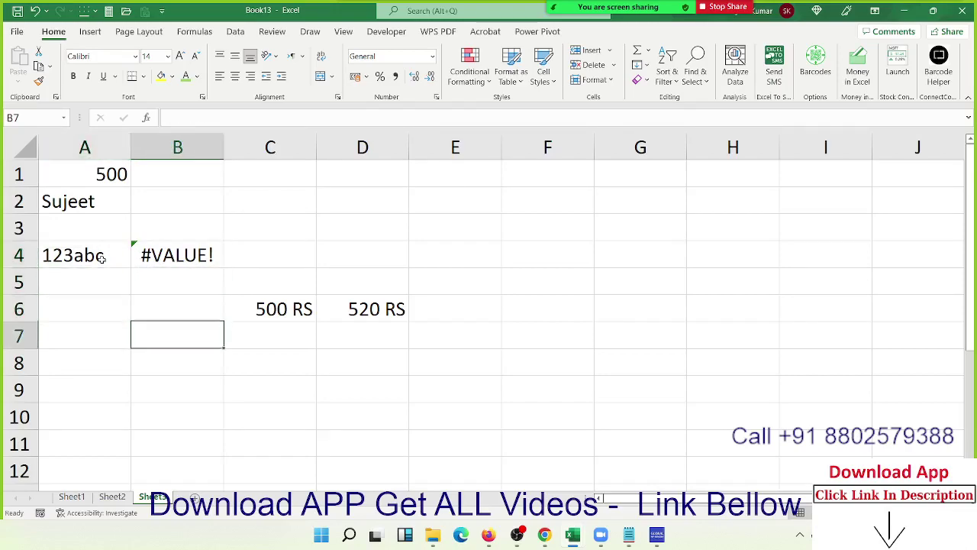
{"action": "key", "text": "Down"}
{"action": "key", "text": "Right"}
{"action": "key", "text": "Right"}
{"action": "key", "text": "Up"}
{"action": "key", "text": "Up"}
{"action": "key", "text": "Left"}
{"action": "key", "text": "Left"}
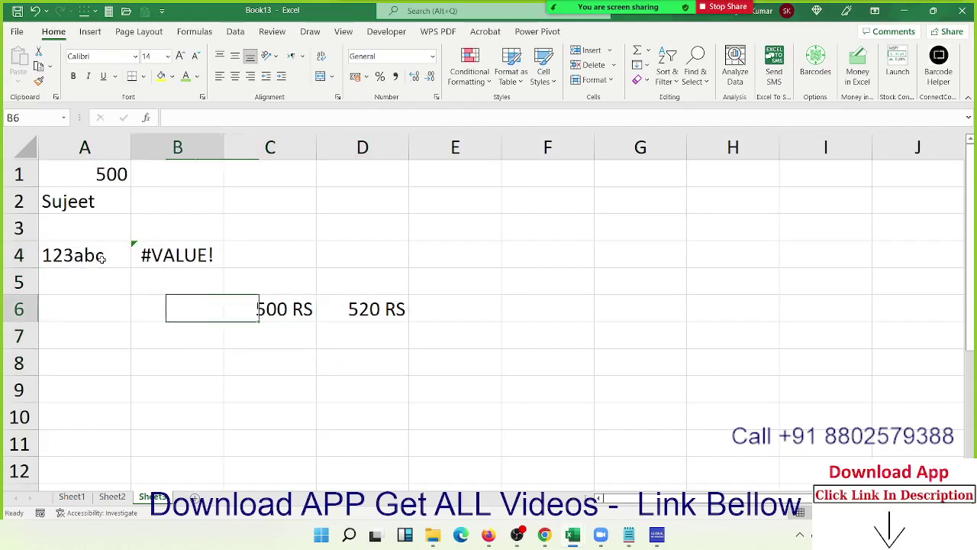
{"action": "key", "text": "Left"}
{"action": "key", "text": "Down"}
{"action": "key", "text": "Down"}
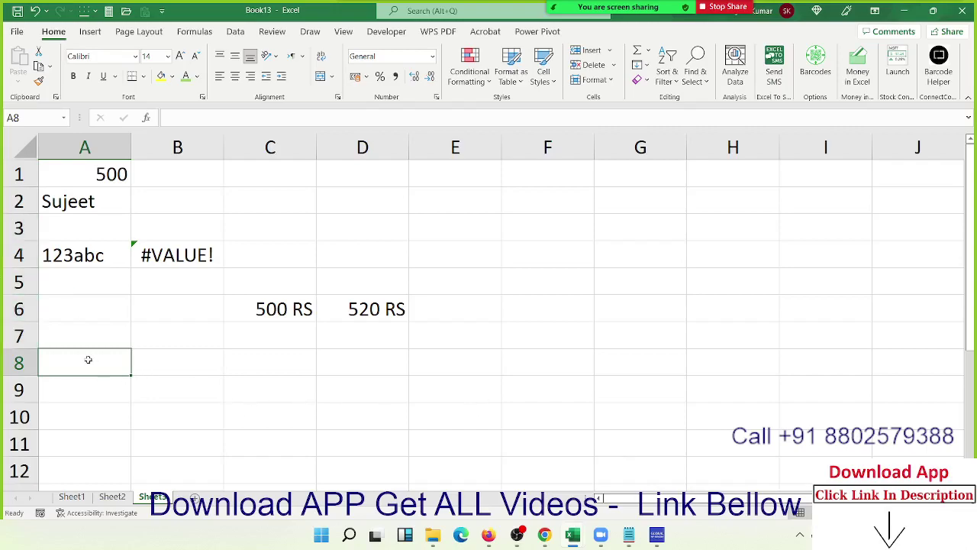
- Type 9/8 in A8 and format it as Long Date, showing 09 August 2022
{"action": "type", "text": "9/8"}
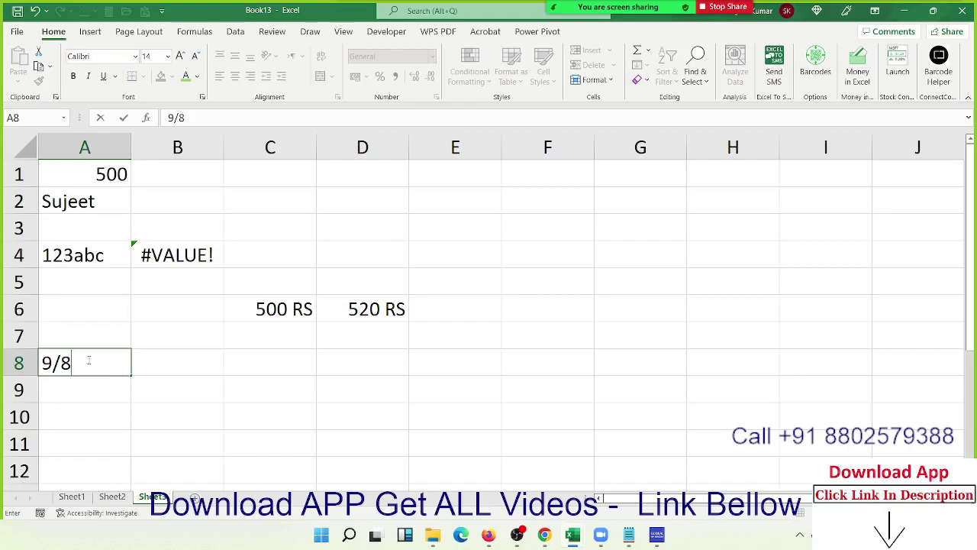
{"action": "key", "text": "Return"}
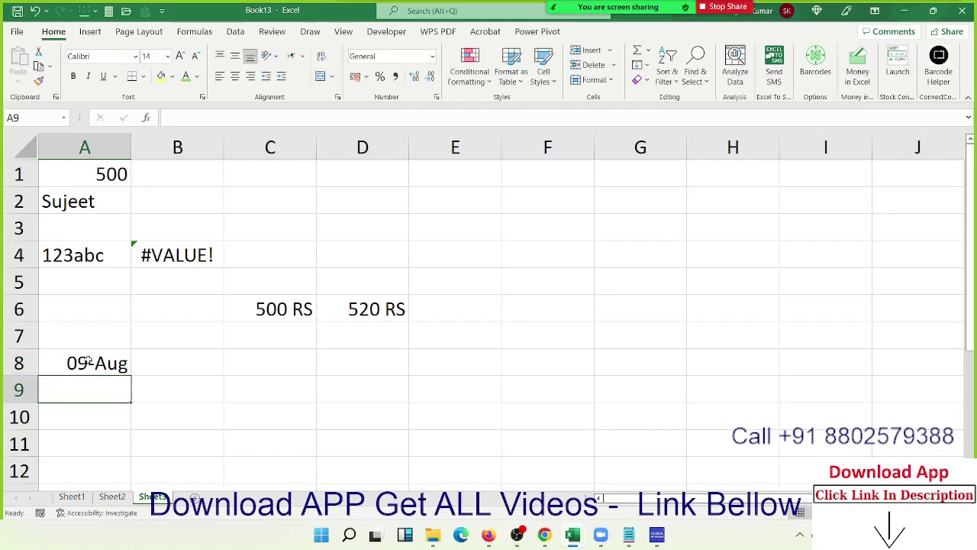
{"action": "left_click", "coordinate": [89, 361]}
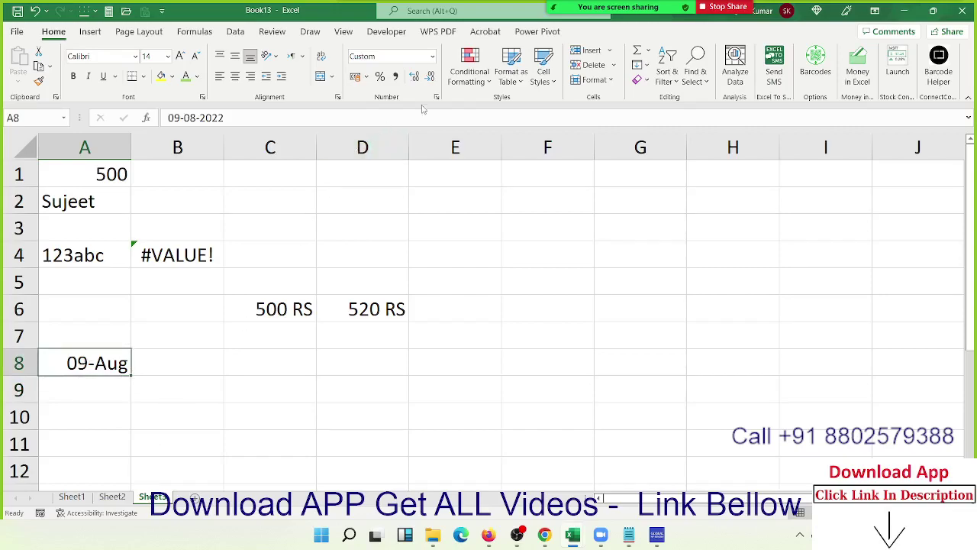
{"action": "left_click", "coordinate": [433, 60]}
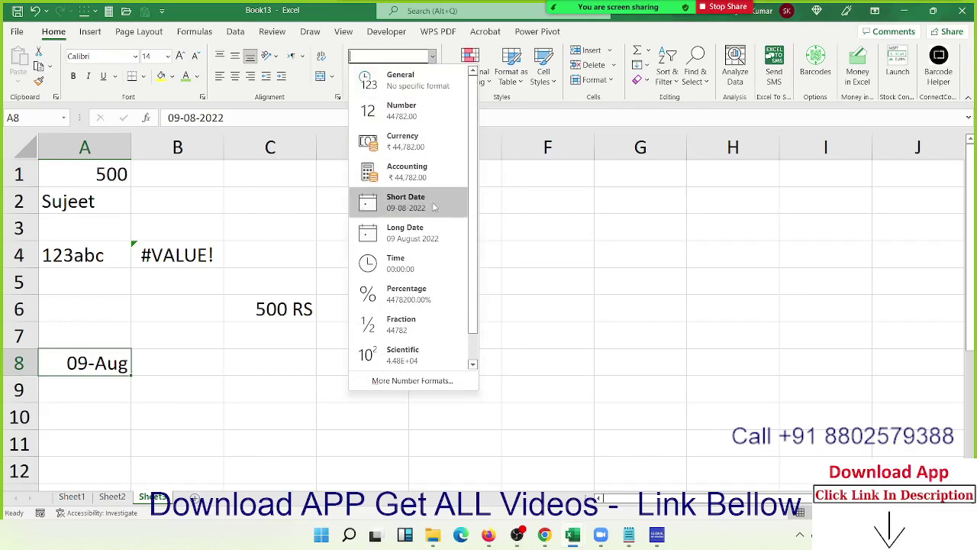
{"action": "left_click", "coordinate": [430, 231]}
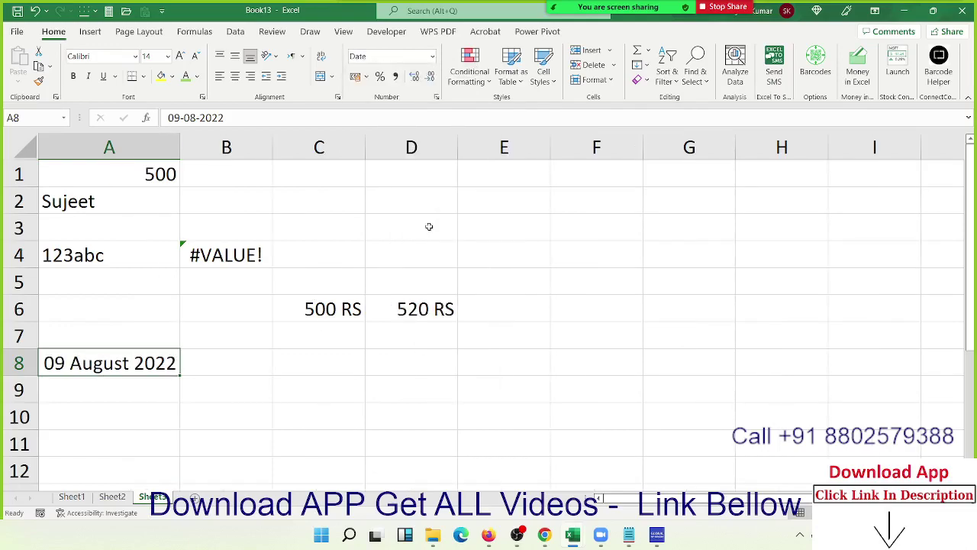
- Enter 10:30:10 in C8 and check the number format list without changing it
{"action": "left_click", "coordinate": [317, 366]}
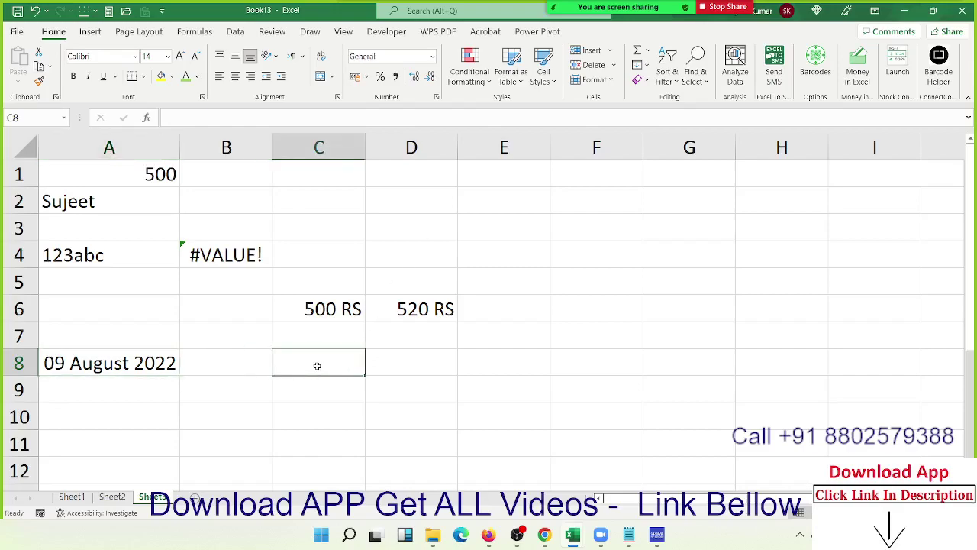
{"action": "type", "text": "10:"}
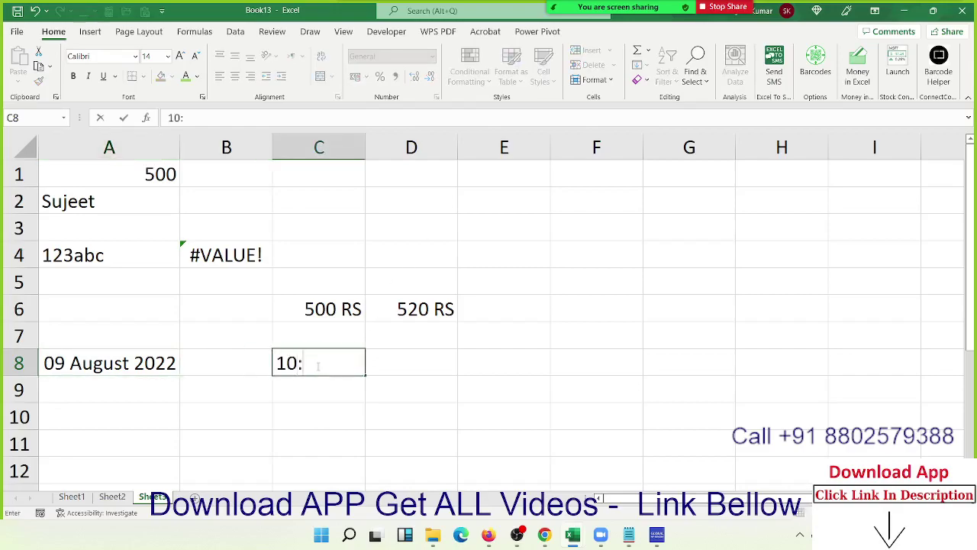
{"action": "type", "text": "30:"}
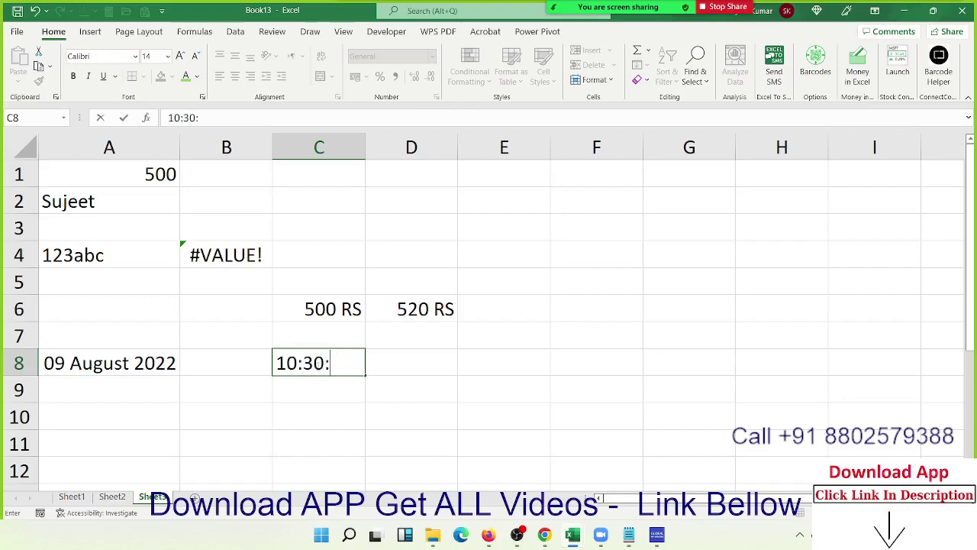
{"action": "type", "text": "10"}
{"action": "key", "text": "Return"}
{"action": "left_click", "coordinate": [317, 365]}
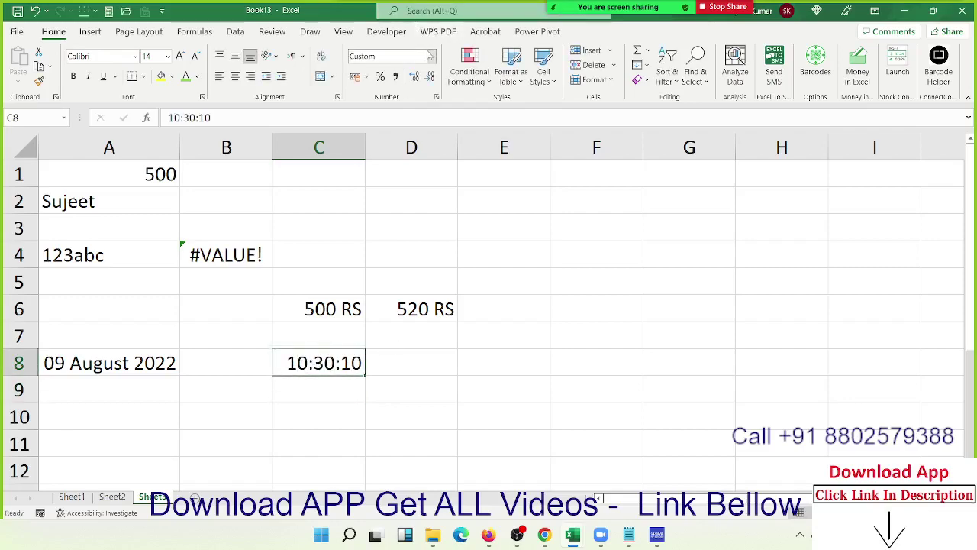
{"action": "left_click", "coordinate": [431, 57]}
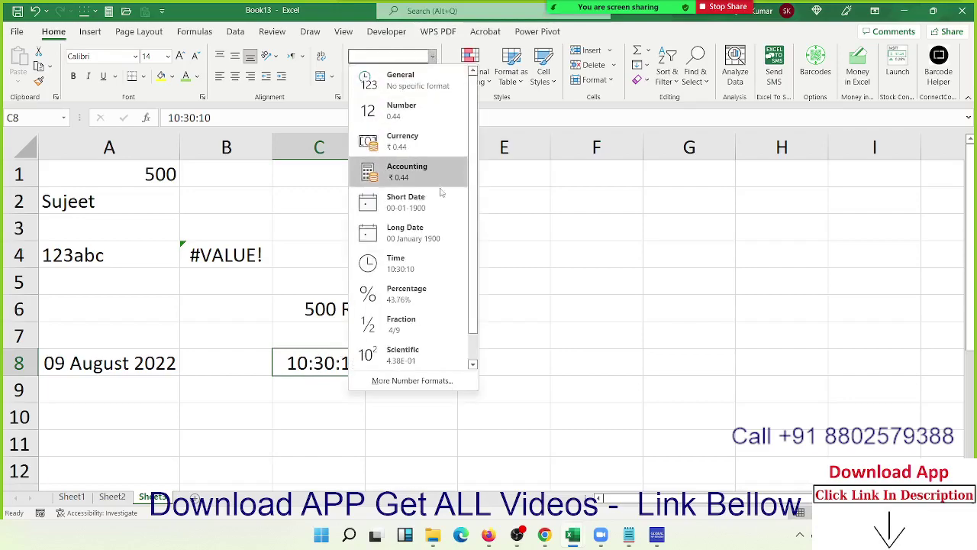
{"action": "left_click", "coordinate": [527, 317]}
{"action": "left_click", "coordinate": [500, 359]}
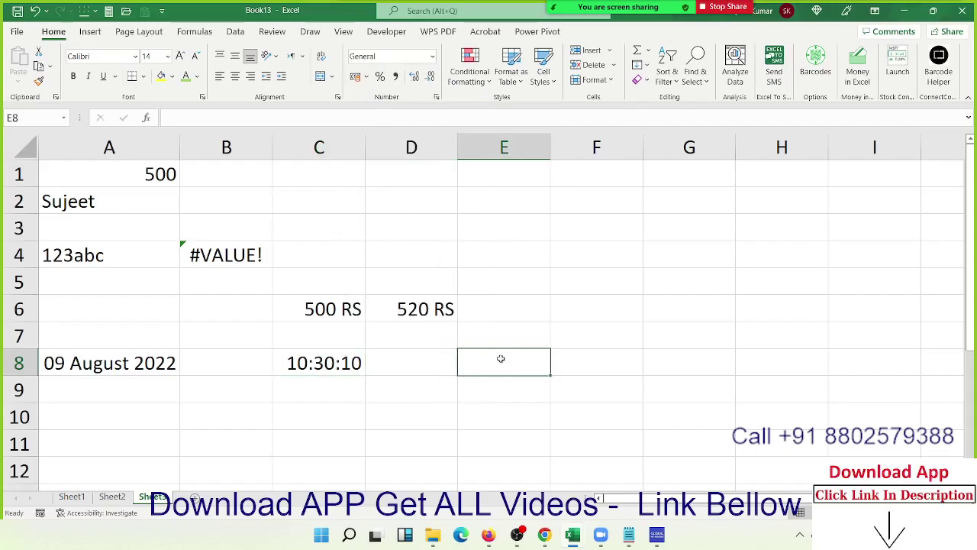
- Enter 20% in E8, and 20 in F8 formatted as Percent, showing 2000%
{"action": "type", "text": "20"}
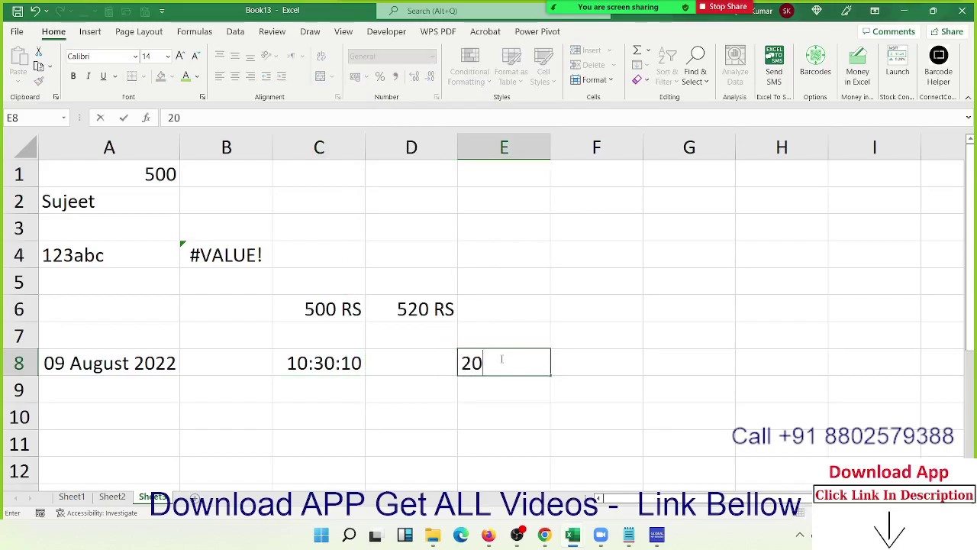
{"action": "type", "text": "%"}
{"action": "key", "text": "Return"}
{"action": "left_click", "coordinate": [500, 359]}
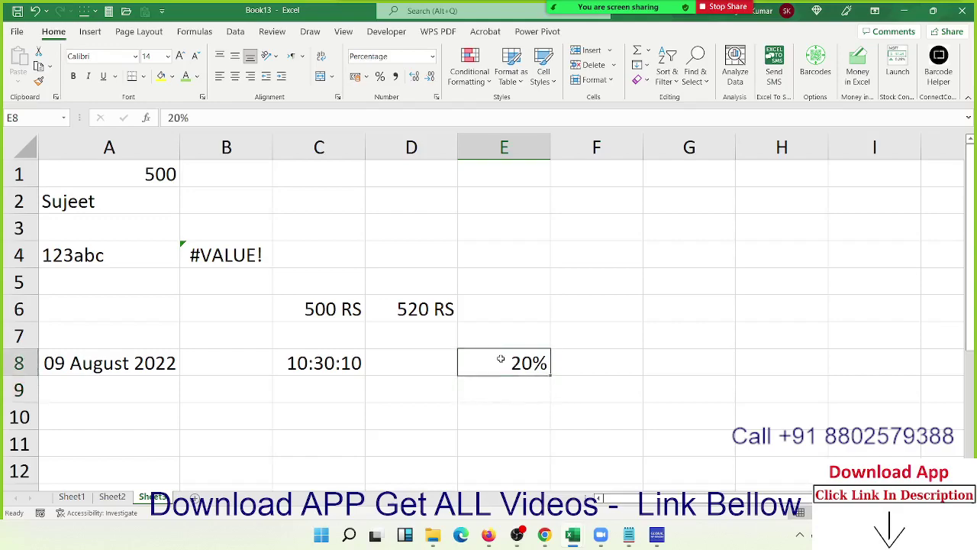
{"action": "key", "text": "Right"}
{"action": "type", "text": "20"}
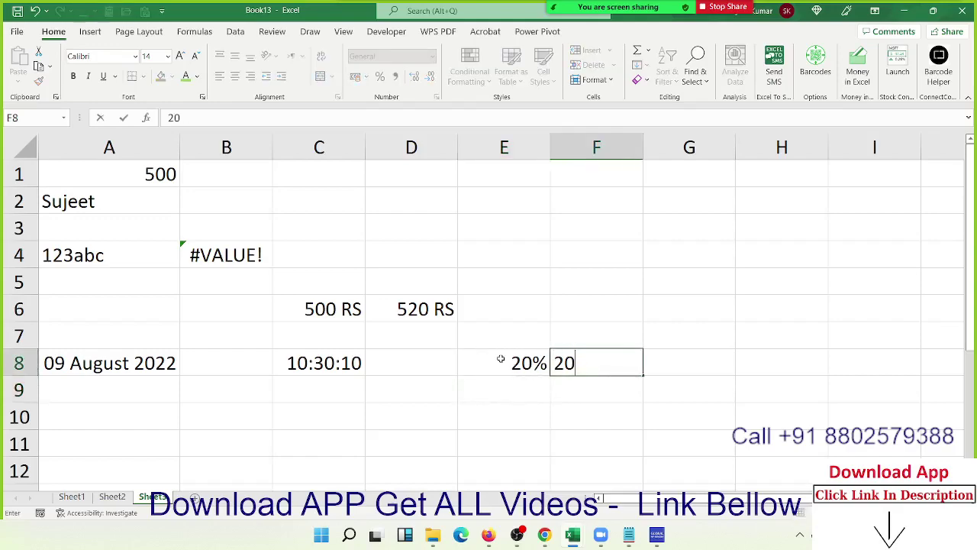
{"action": "key", "text": "Return"}
{"action": "key", "text": "Up"}
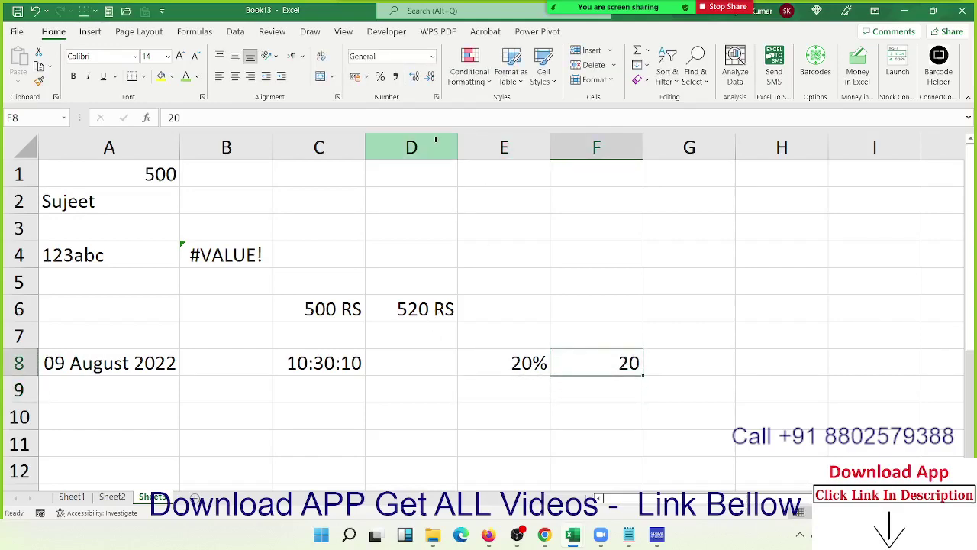
{"action": "left_click", "coordinate": [380, 78]}
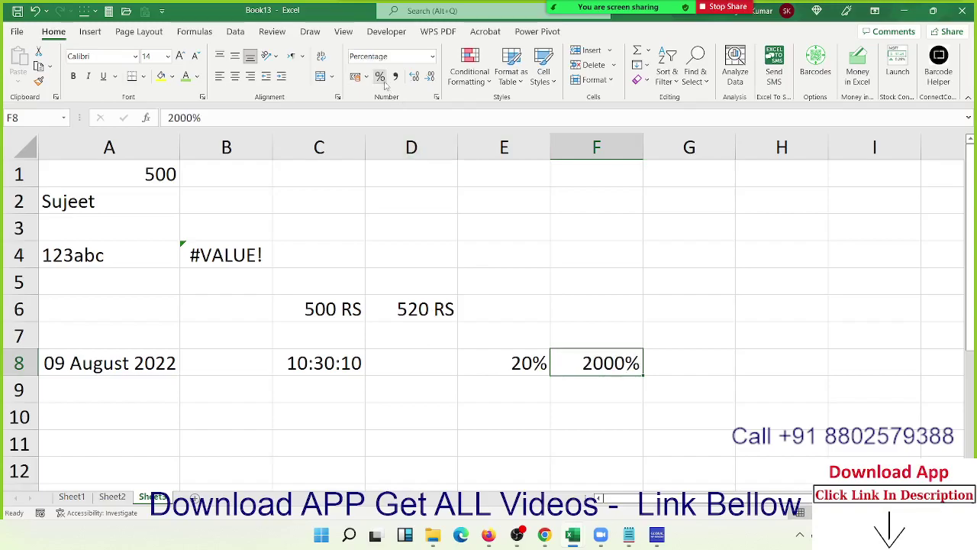
- Type the note 1=100% in F9
{"action": "key", "text": "Down"}
{"action": "type", "text": "1=1"}
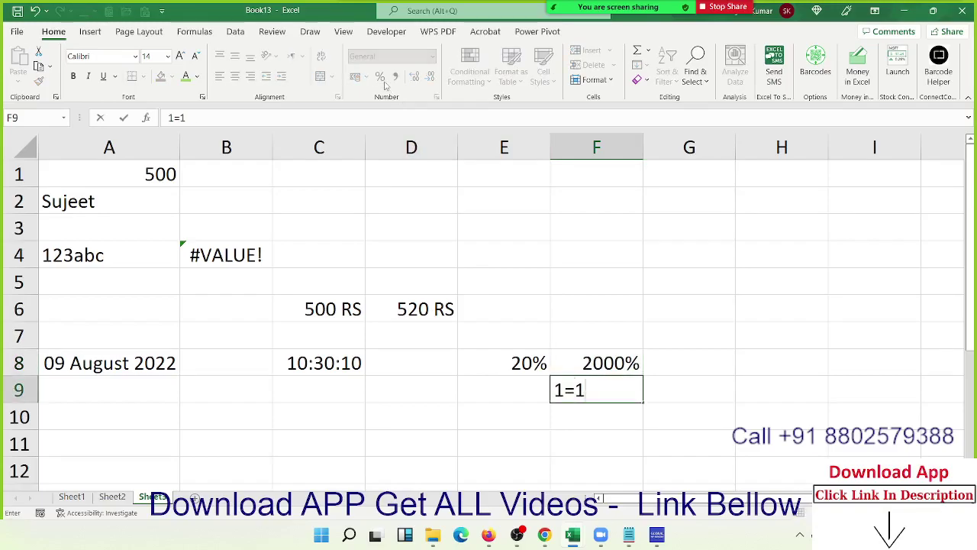
{"action": "type", "text": "00%"}
{"action": "key", "text": "Return"}
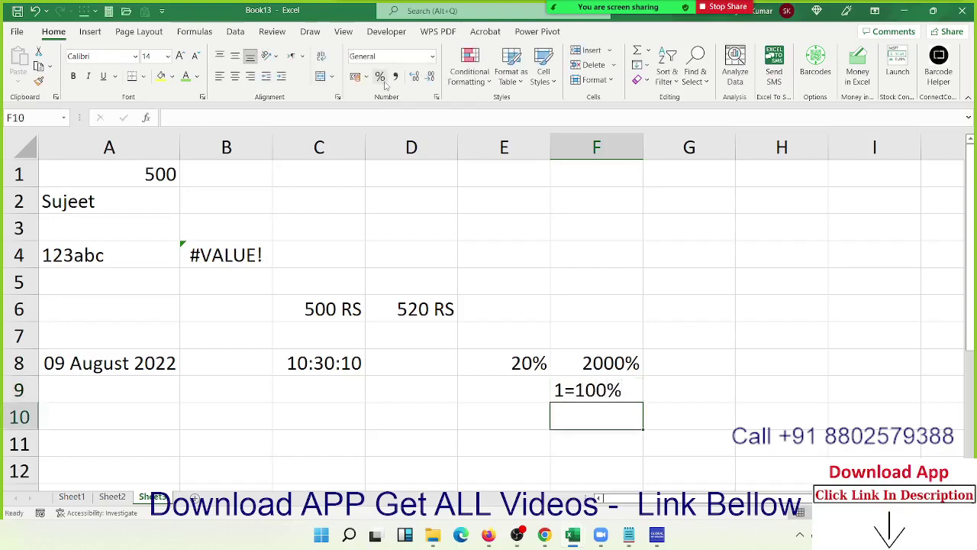
- Enter 0.2 in G8 and apply Percent Style so it shows 20%
{"action": "key", "text": "Up"}
{"action": "key", "text": "Up"}
{"action": "key", "text": "Right"}
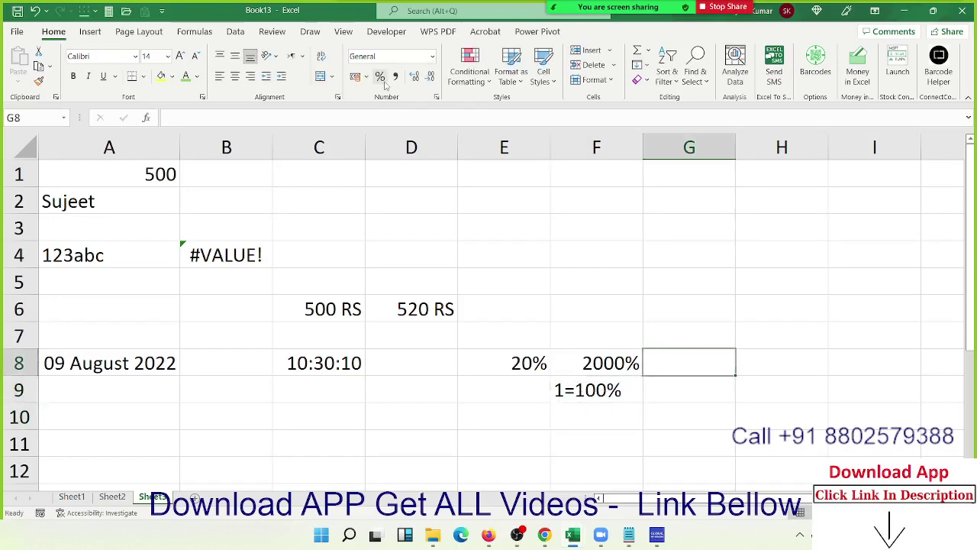
{"action": "type", "text": "0.2"}
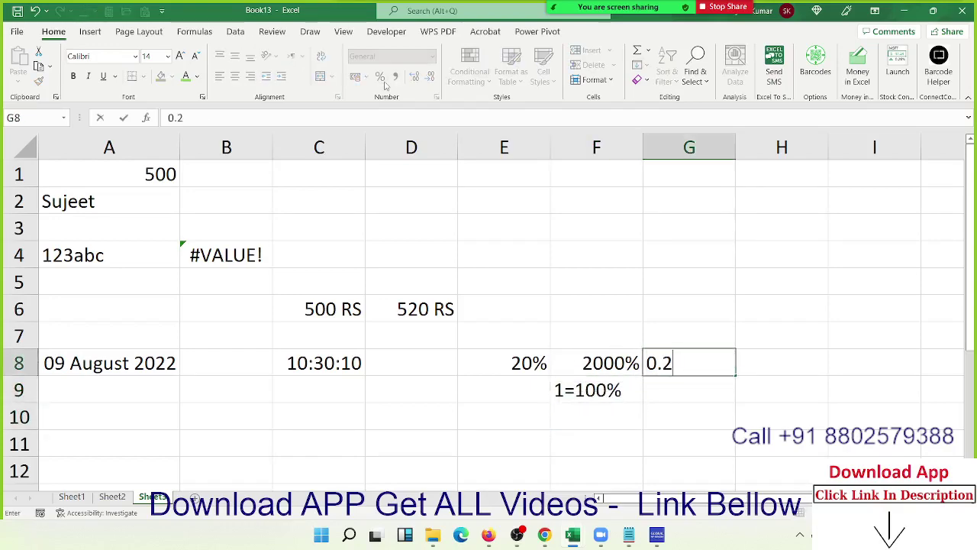
{"action": "key", "text": "Return"}
{"action": "key", "text": "Up"}
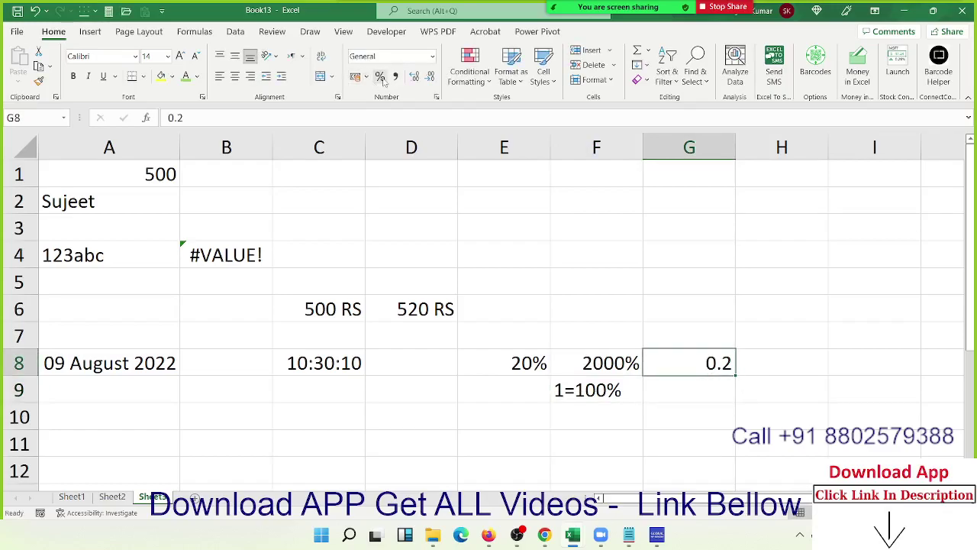
{"action": "left_click", "coordinate": [381, 77]}
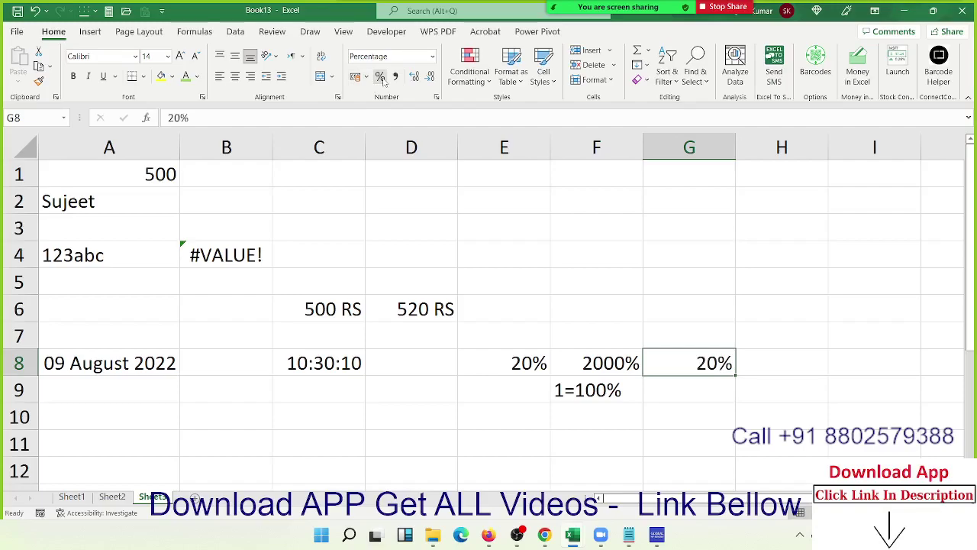
{"action": "key", "text": "Left"}
{"action": "key", "text": "Left"}
{"action": "key", "text": "Home"}
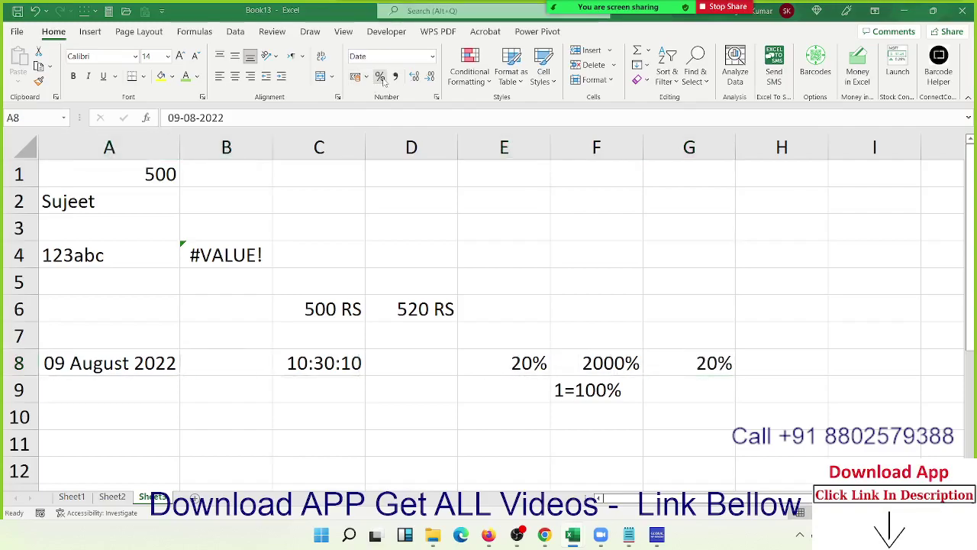
{"action": "key", "text": "alt+Tab"}
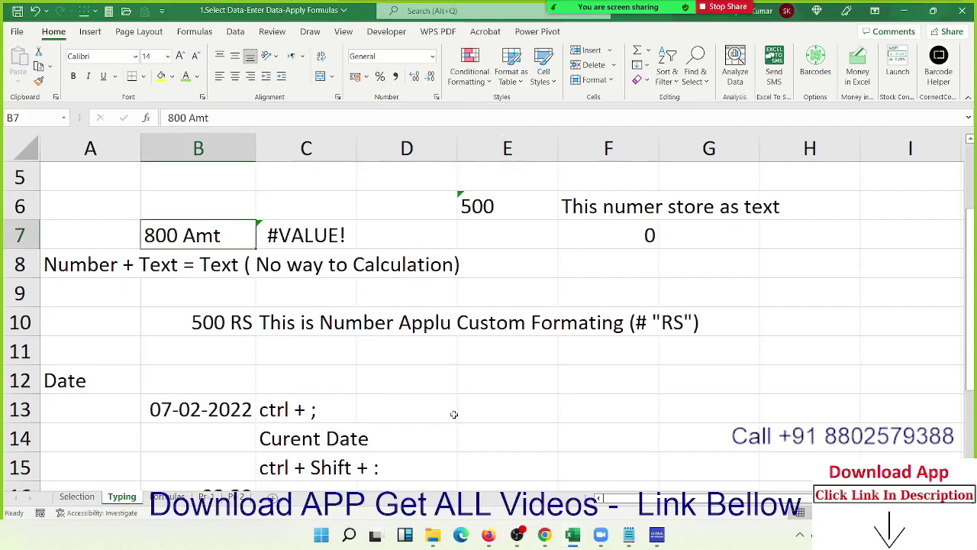
- Check the Typing sheet's date note in C13, date value in B13 and time note in C15
{"action": "scroll", "coordinate": [453, 412], "scroll_direction": "down", "scroll_amount": 3}
{"action": "scroll", "coordinate": [442, 399], "scroll_direction": "up", "scroll_amount": 3}
{"action": "left_click", "coordinate": [317, 410]}
{"action": "left_click", "coordinate": [226, 414]}
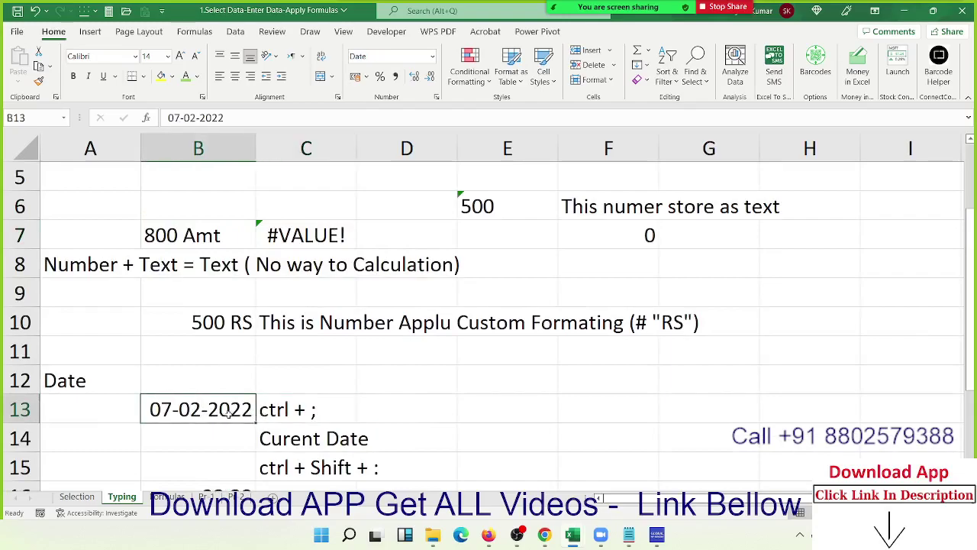
{"action": "left_click", "coordinate": [313, 469]}
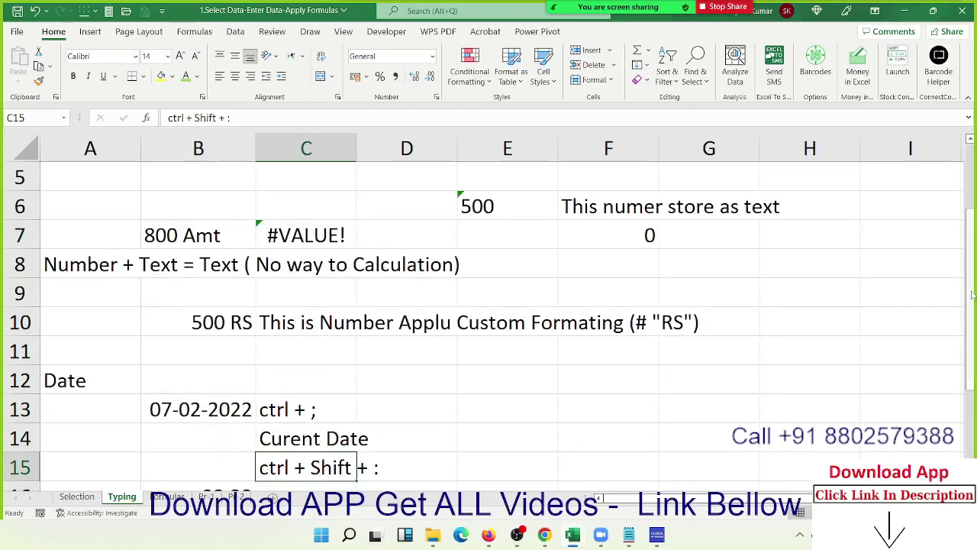
{"action": "scroll", "coordinate": [973, 358], "scroll_direction": "down", "scroll_amount": 1}
{"action": "scroll", "coordinate": [974, 359], "scroll_direction": "down", "scroll_amount": 1}
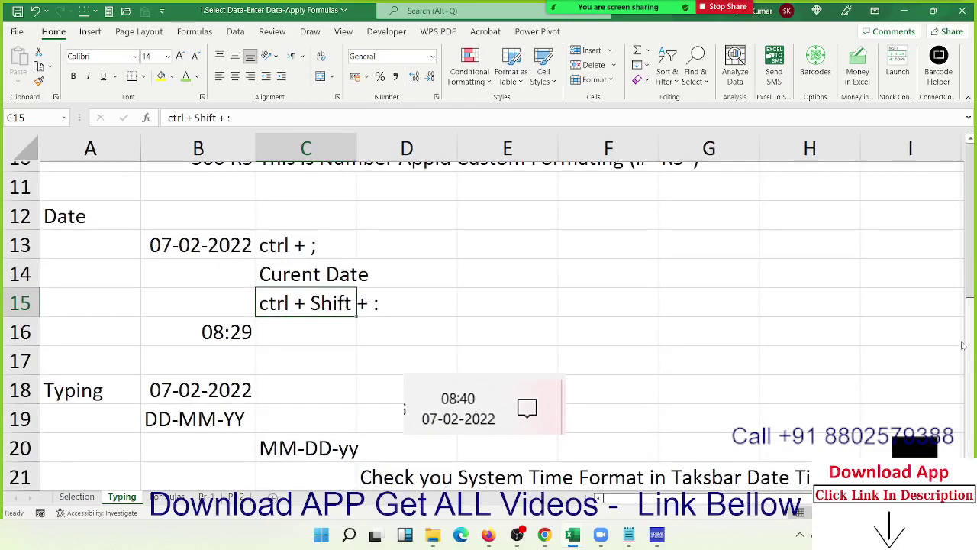
{"action": "scroll", "coordinate": [846, 270], "scroll_direction": "up", "scroll_amount": 2}
{"action": "scroll", "coordinate": [845, 270], "scroll_direction": "up", "scroll_amount": 2}
- Browse the Formulas, Selection and Pr-1 sheets, then select D7 on CASH MEMO and save
{"action": "left_click", "coordinate": [168, 496]}
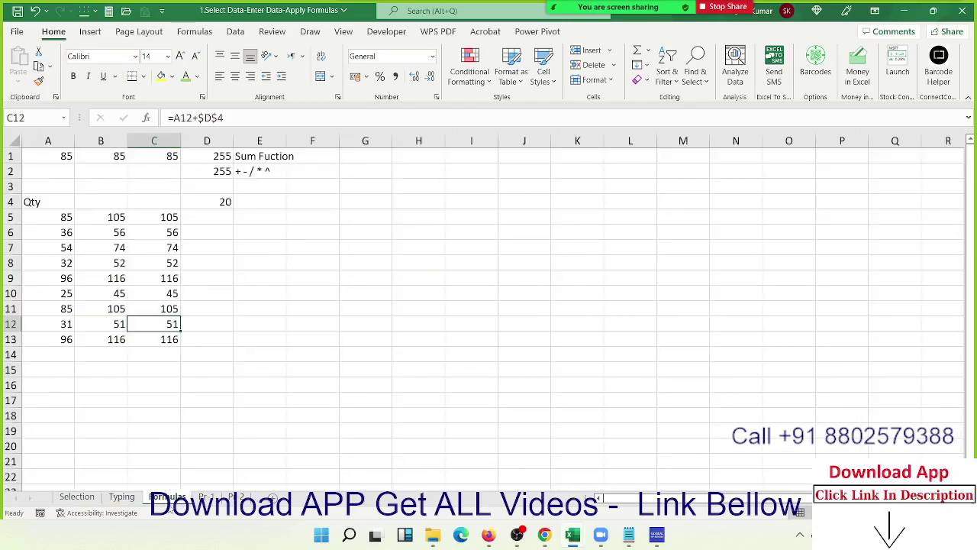
{"action": "left_click", "coordinate": [118, 496]}
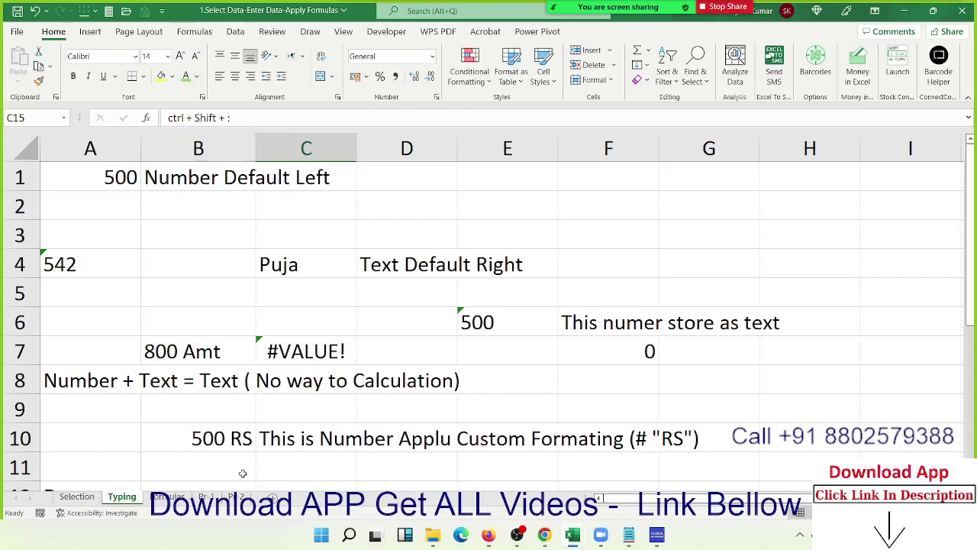
{"action": "left_click", "coordinate": [83, 497]}
{"action": "left_click", "coordinate": [112, 497]}
{"action": "left_click", "coordinate": [206, 496]}
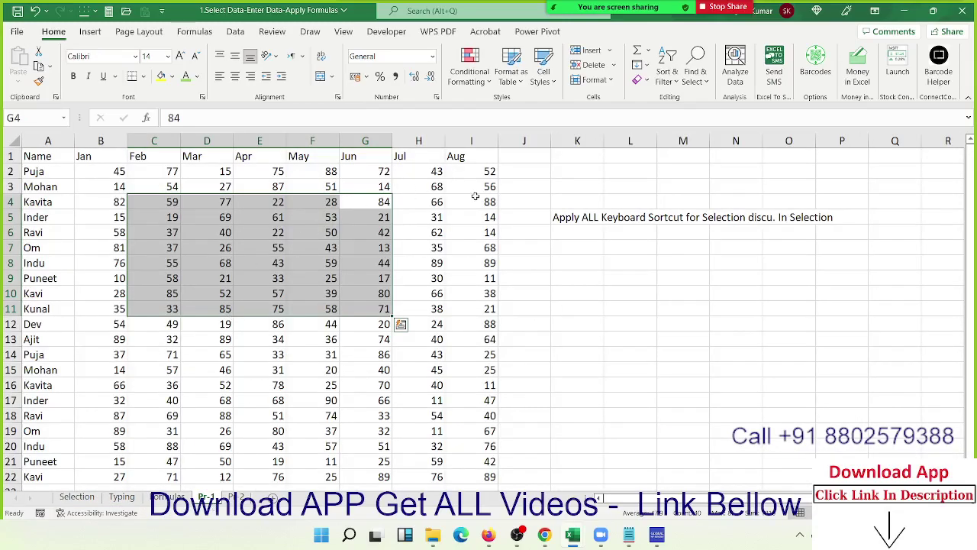
{"action": "left_click", "coordinate": [590, 258]}
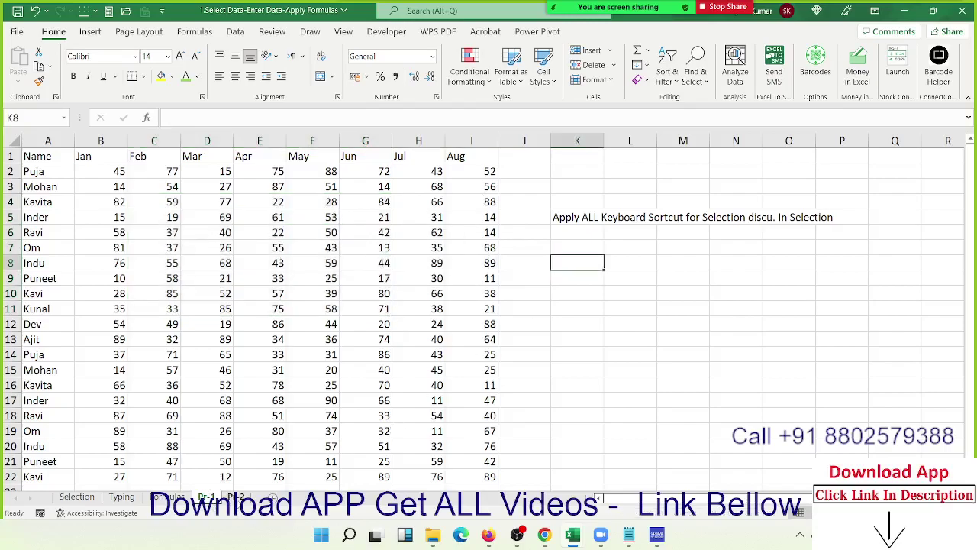
{"action": "left_click", "coordinate": [238, 497]}
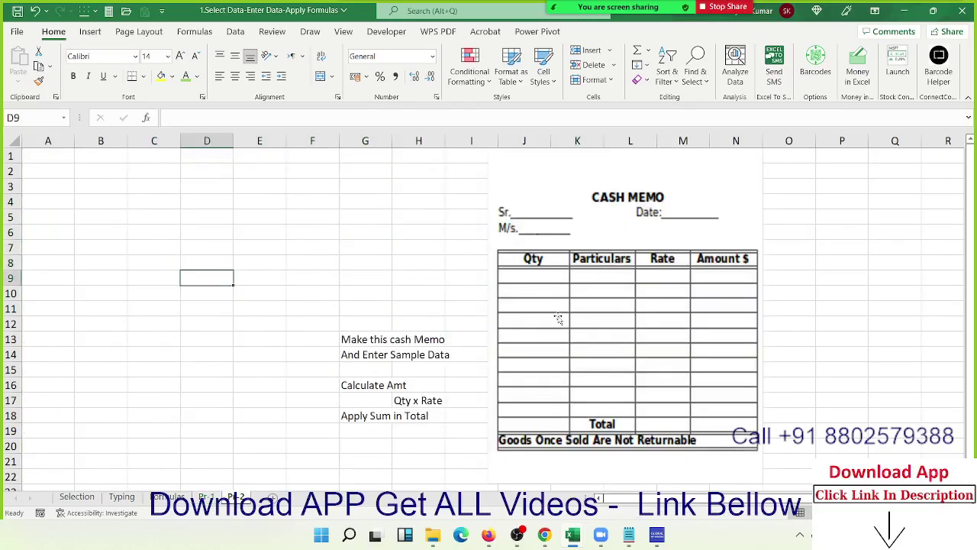
{"action": "left_click", "coordinate": [227, 249]}
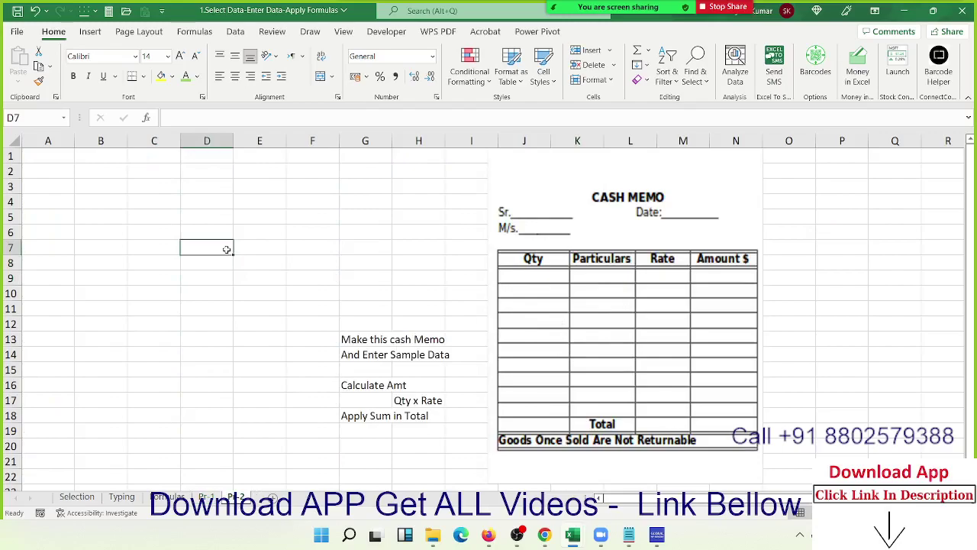
{"action": "key", "text": "ctrl+s"}
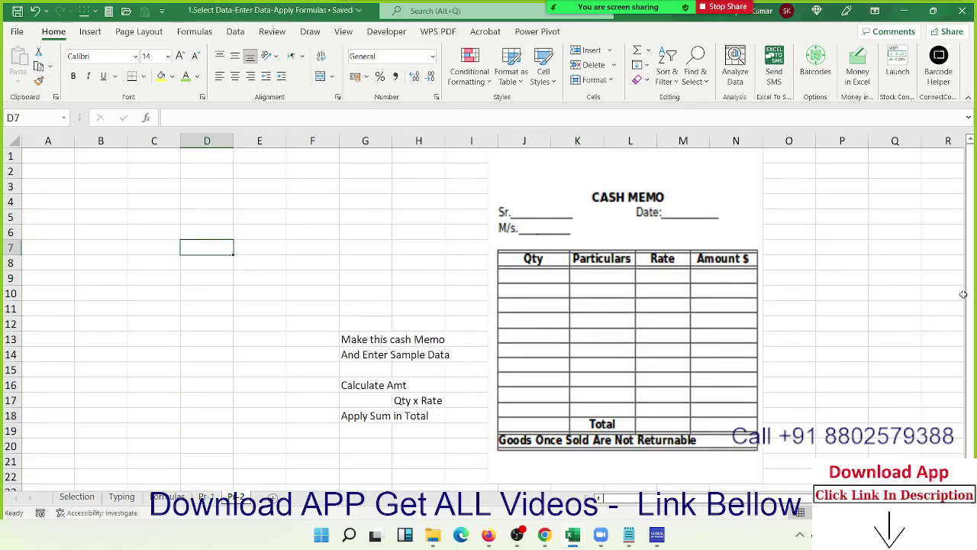
- In WhatsApp Web in Firefox, open the contact's chat and choose to attach a Document
{"action": "left_click", "coordinate": [479, 543]}
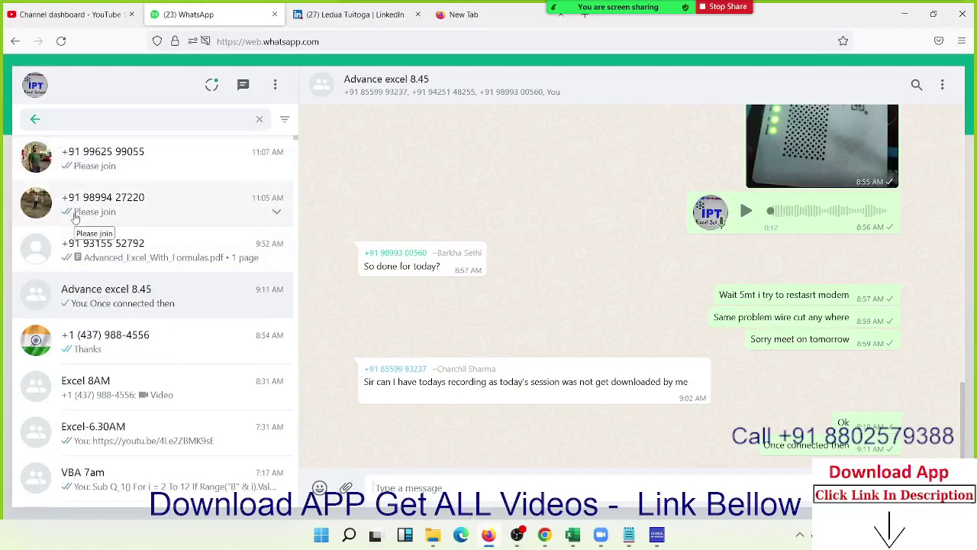
{"action": "left_click", "coordinate": [75, 218]}
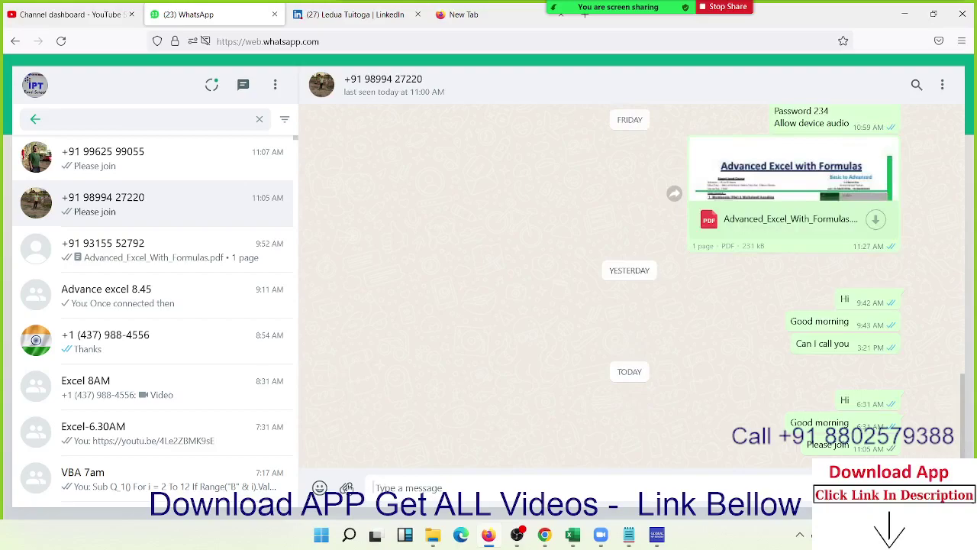
{"action": "left_click", "coordinate": [347, 486]}
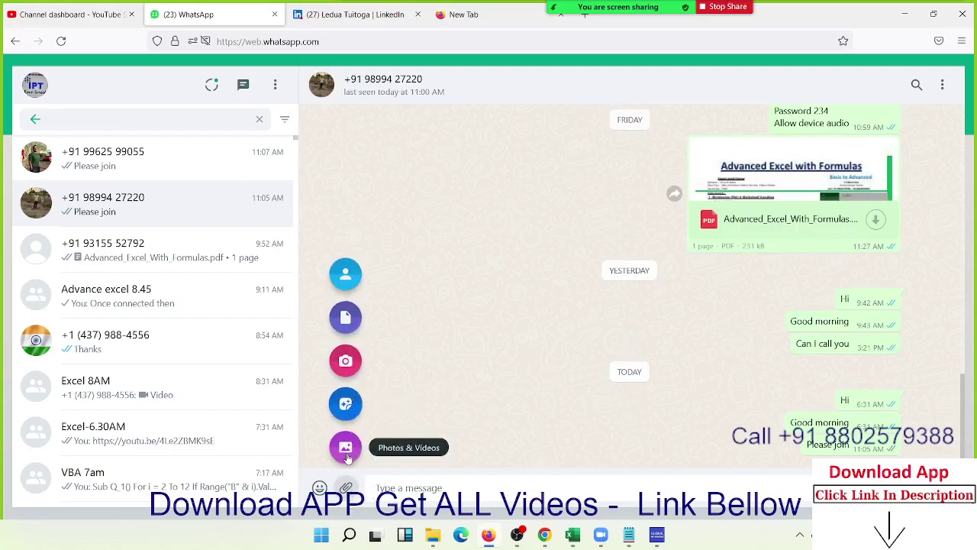
{"action": "left_click", "coordinate": [347, 323]}
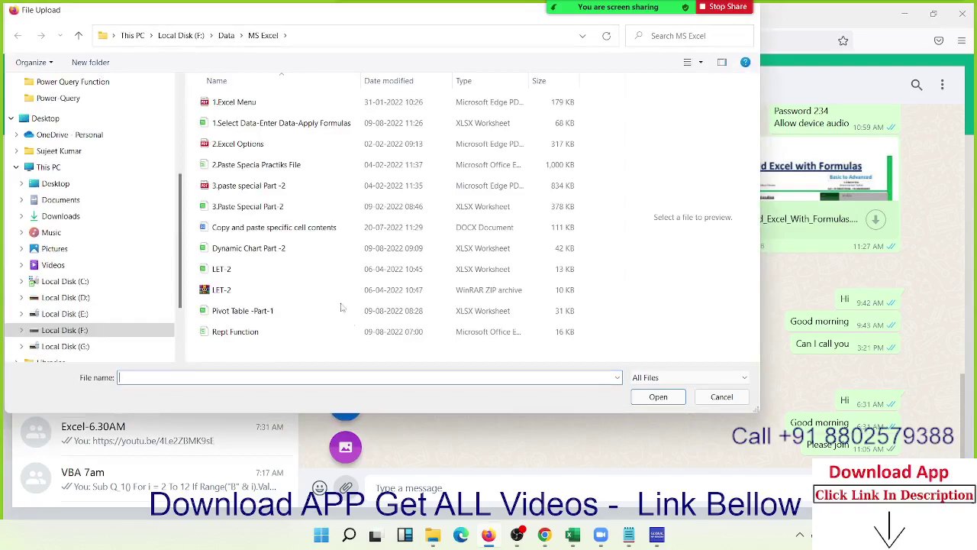
- Select 1.Select Data-Enter Data-Apply Formulas and 1.Excel Menu together and confirm the upload
{"action": "left_click", "coordinate": [276, 131]}
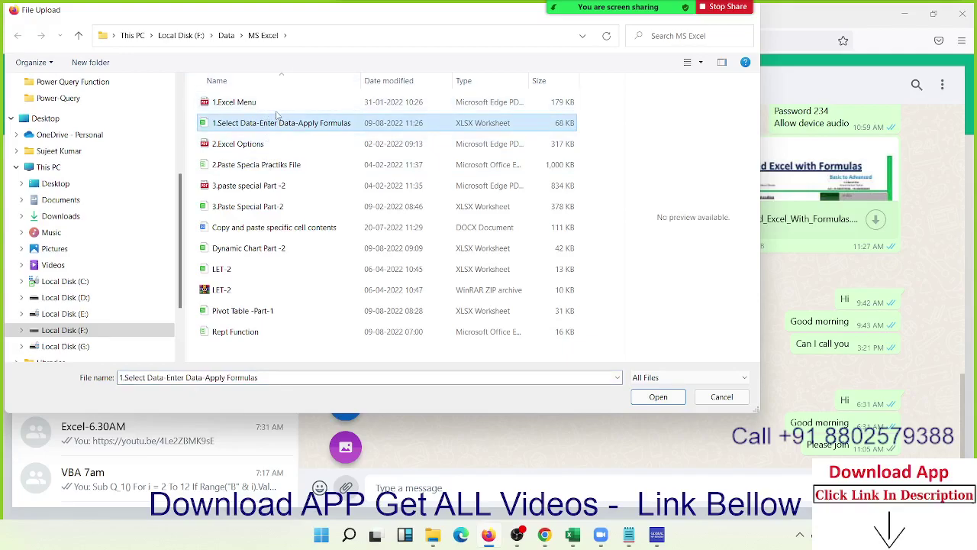
{"action": "left_click", "coordinate": [277, 110], "text": "ctrl"}
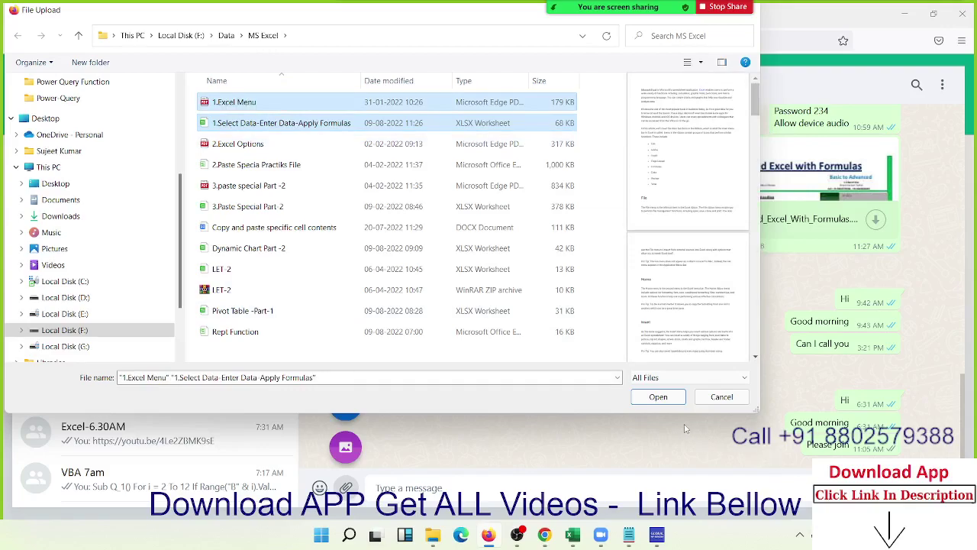
{"action": "left_click", "coordinate": [674, 403]}
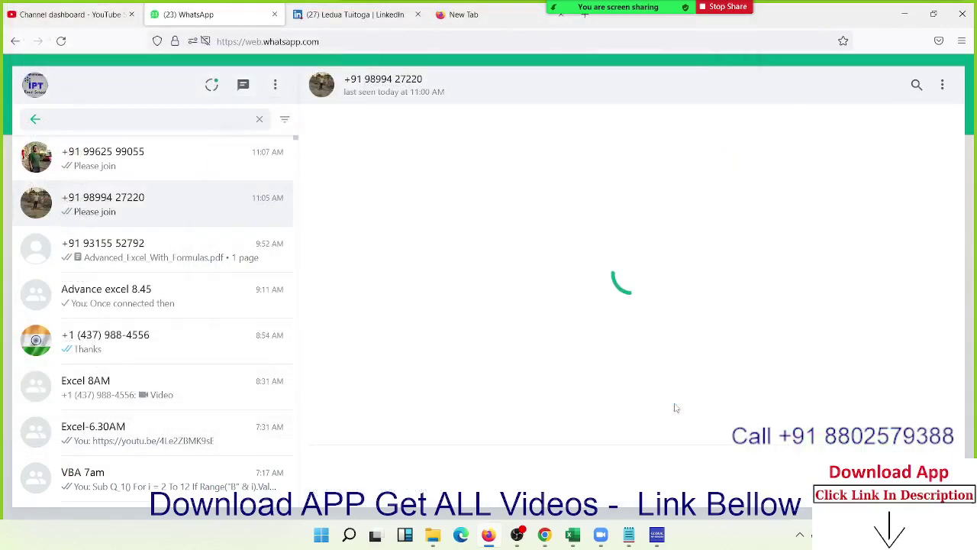
- Send 1.Excel Menu.pdf and the 1.Select Data-Enter Data-Apply Formulas workbook from the attachment preview
{"action": "left_click", "coordinate": [936, 469]}
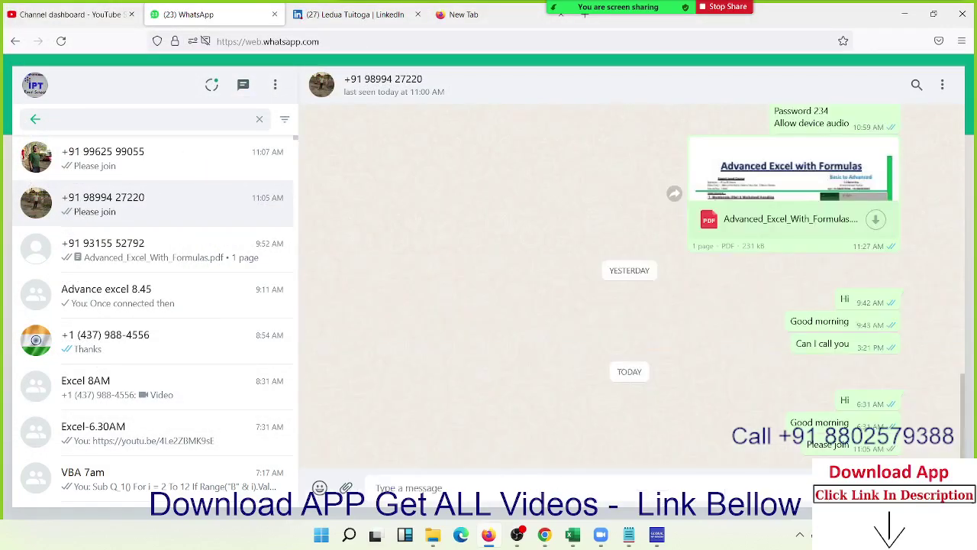